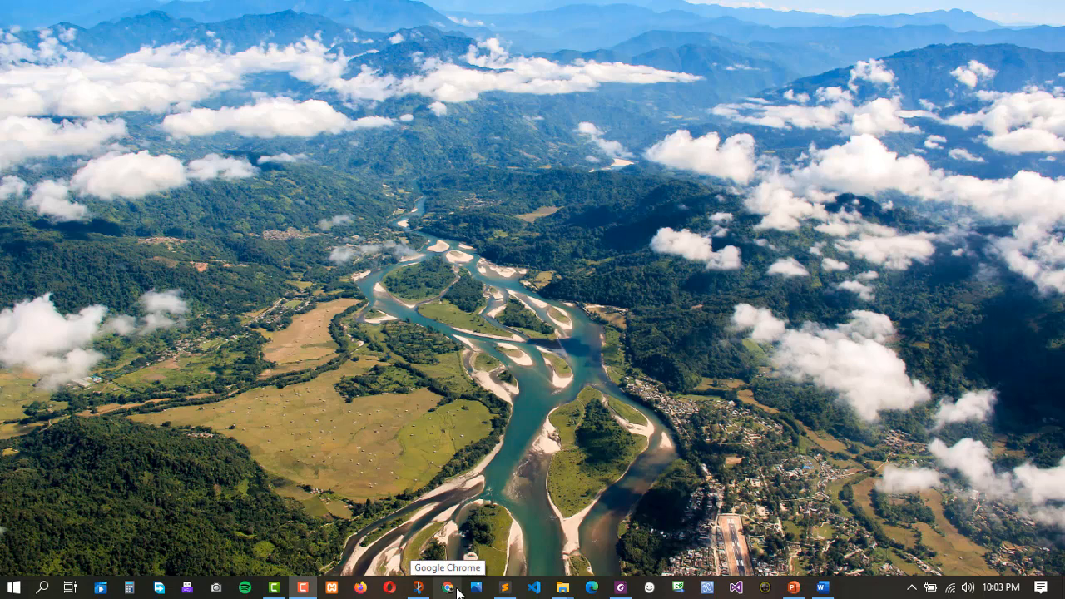
Launch Google Chrome from the Windows taskbar.
{"action": "left_click", "coordinate": [458, 592]}
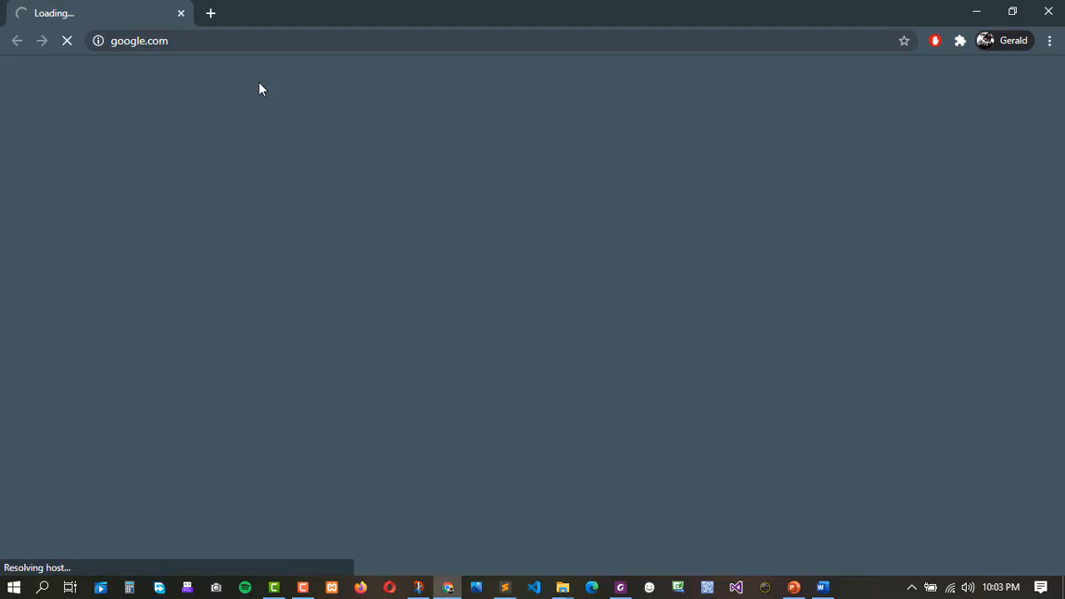
Go to meet.google.com using the address bar's 'meet' completion.
{"action": "left_click", "coordinate": [210, 39]}
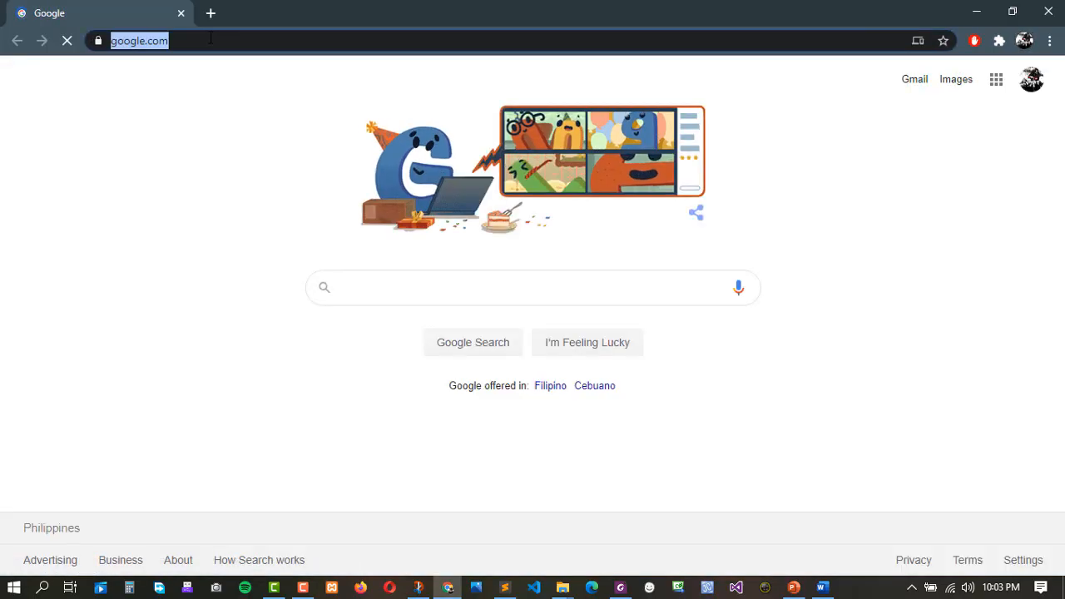
{"action": "type", "text": "go"}
{"action": "key", "text": "BackSpace"}
{"action": "key", "text": "BackSpace"}
{"action": "type", "text": "meet"}
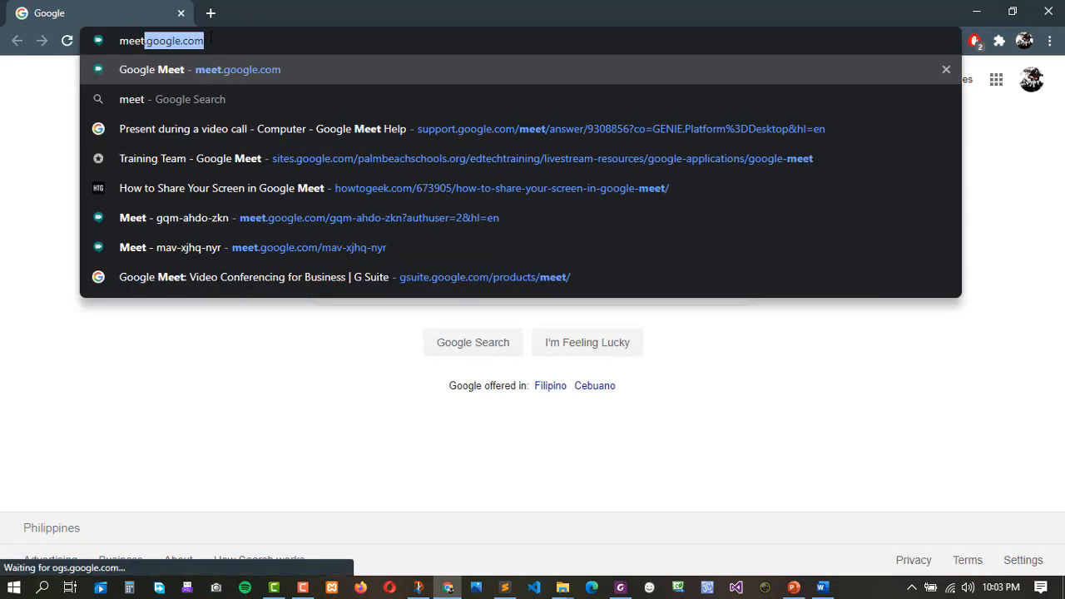
{"action": "key", "text": "Right"}
{"action": "key", "text": "Return"}
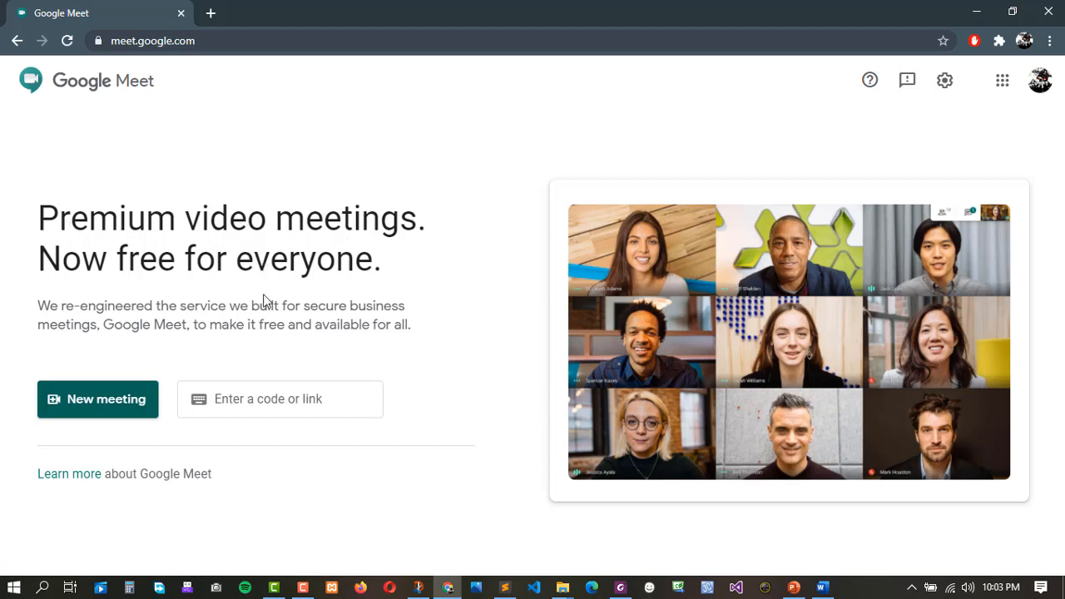
Switch Google Meet to a different signed-in Google account.
{"action": "left_click", "coordinate": [119, 403]}
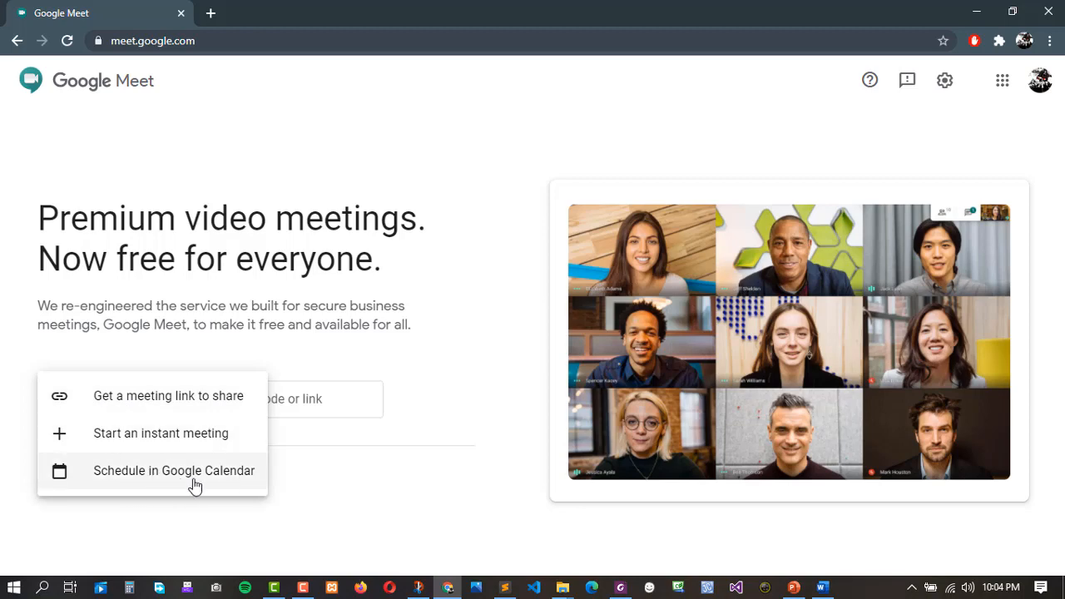
{"action": "left_click", "coordinate": [277, 329]}
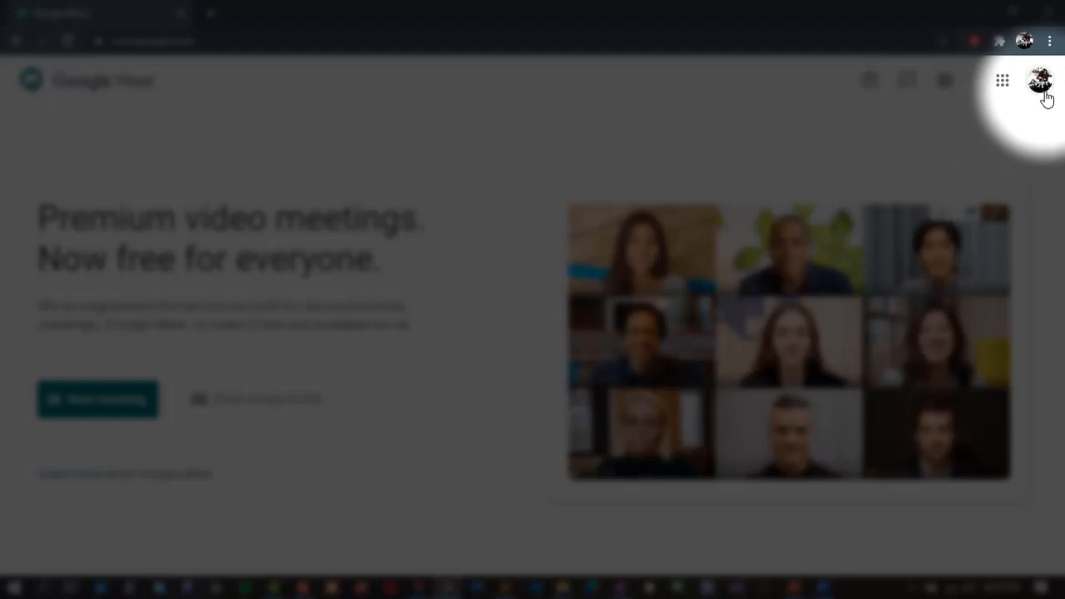
{"action": "left_click", "coordinate": [1042, 83]}
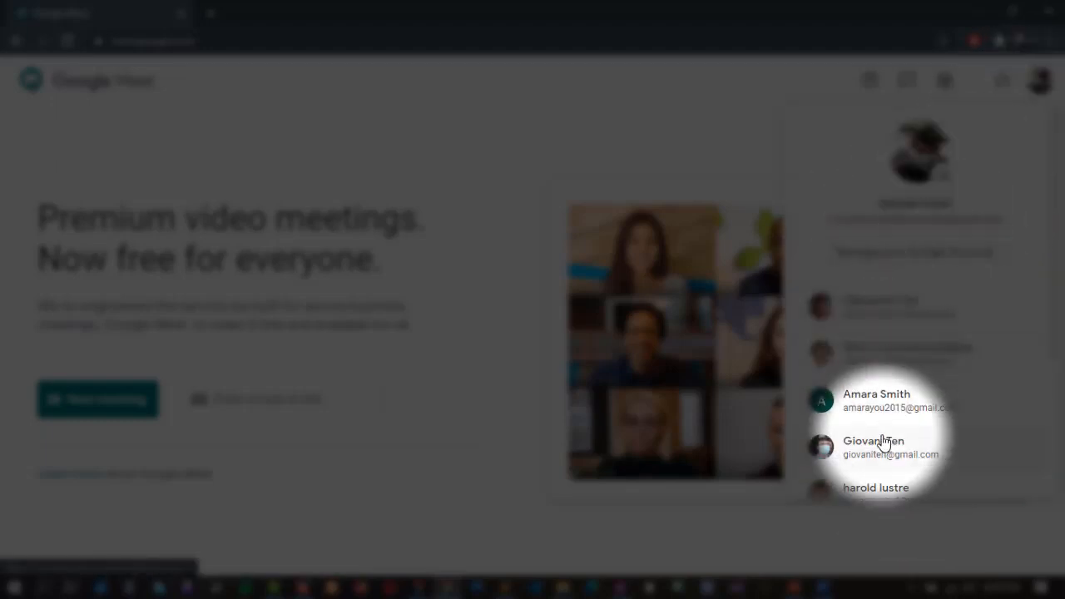
{"action": "scroll", "coordinate": [884, 444], "scroll_direction": "down", "scroll_amount": 3}
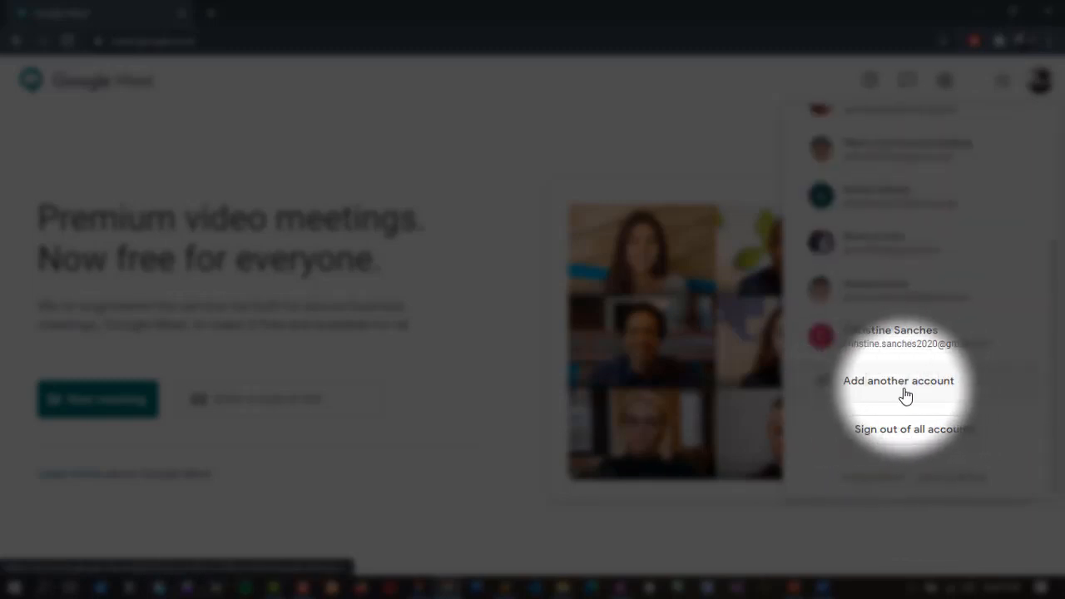
{"action": "scroll", "coordinate": [907, 395], "scroll_direction": "up", "scroll_amount": 3}
{"action": "scroll", "coordinate": [911, 395], "scroll_direction": "down", "scroll_amount": 3}
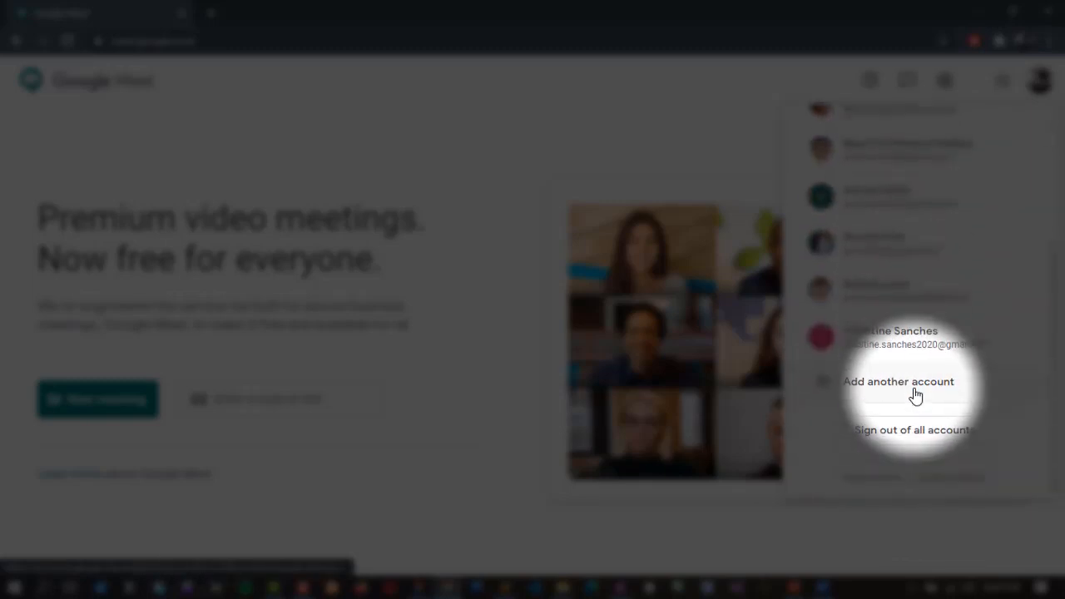
{"action": "scroll", "coordinate": [916, 394], "scroll_direction": "up", "scroll_amount": 1}
{"action": "scroll", "coordinate": [881, 433], "scroll_direction": "down", "scroll_amount": 1}
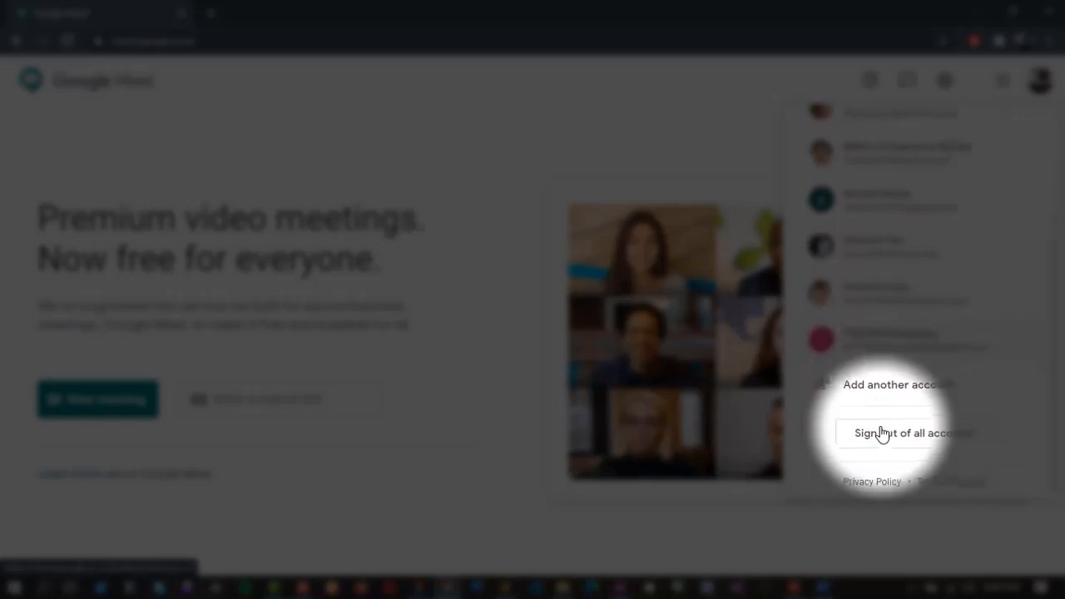
{"action": "left_click", "coordinate": [869, 293]}
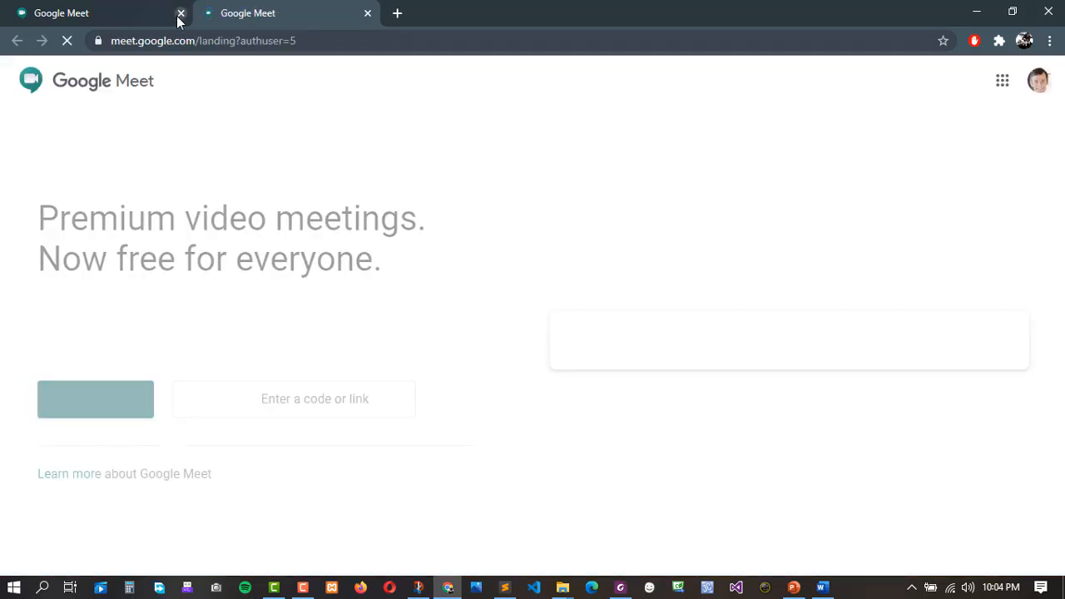
Close the old account's Meet tab, confirm the active account, and show new-meeting choices.
{"action": "left_click", "coordinate": [180, 14]}
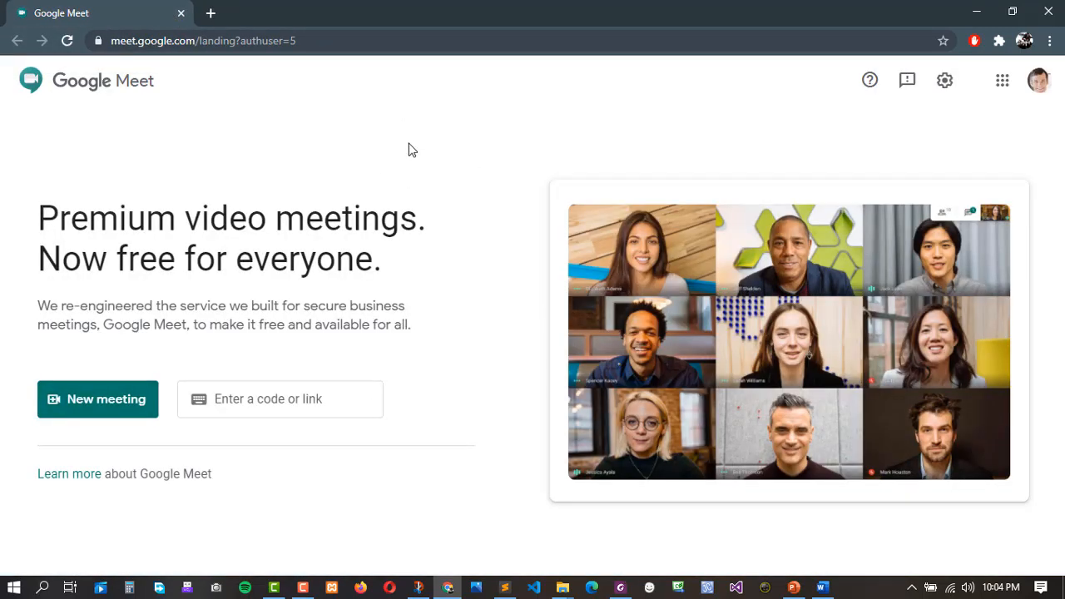
{"action": "left_click", "coordinate": [1039, 84]}
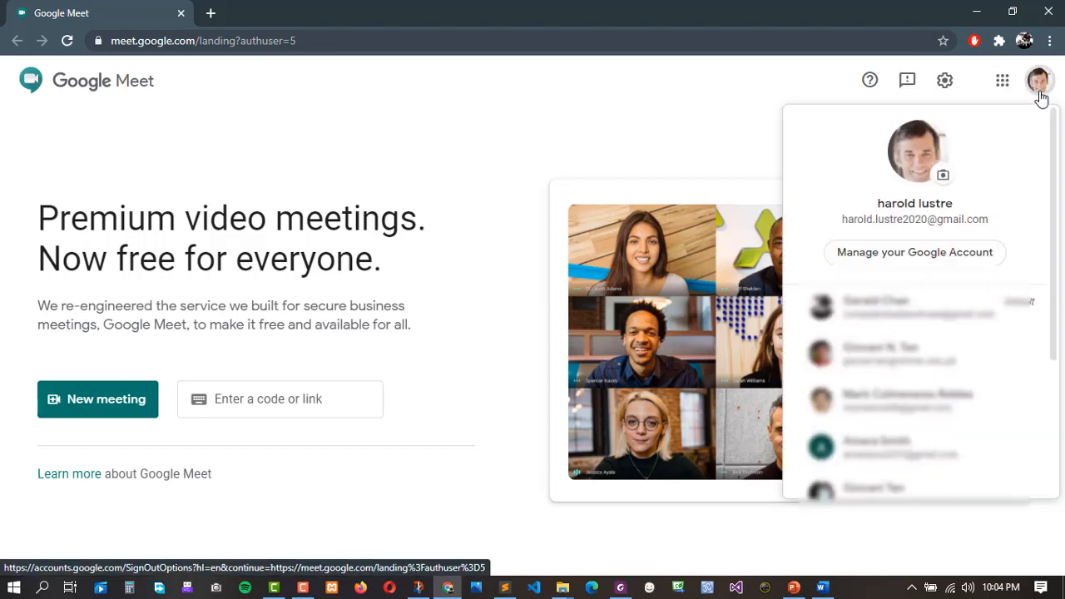
{"action": "left_click", "coordinate": [1040, 97]}
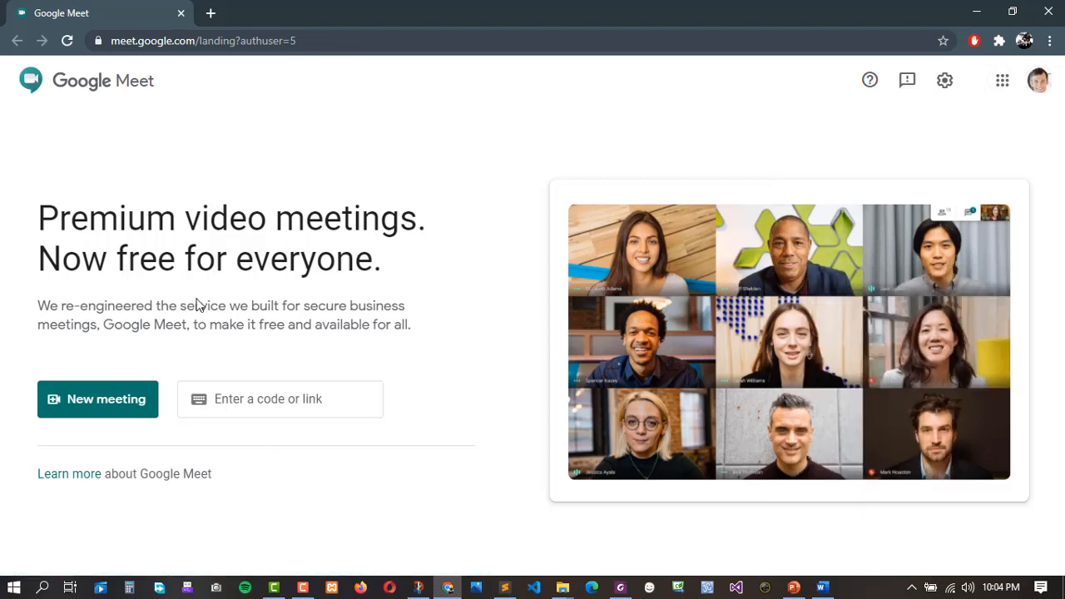
{"action": "left_click", "coordinate": [123, 411]}
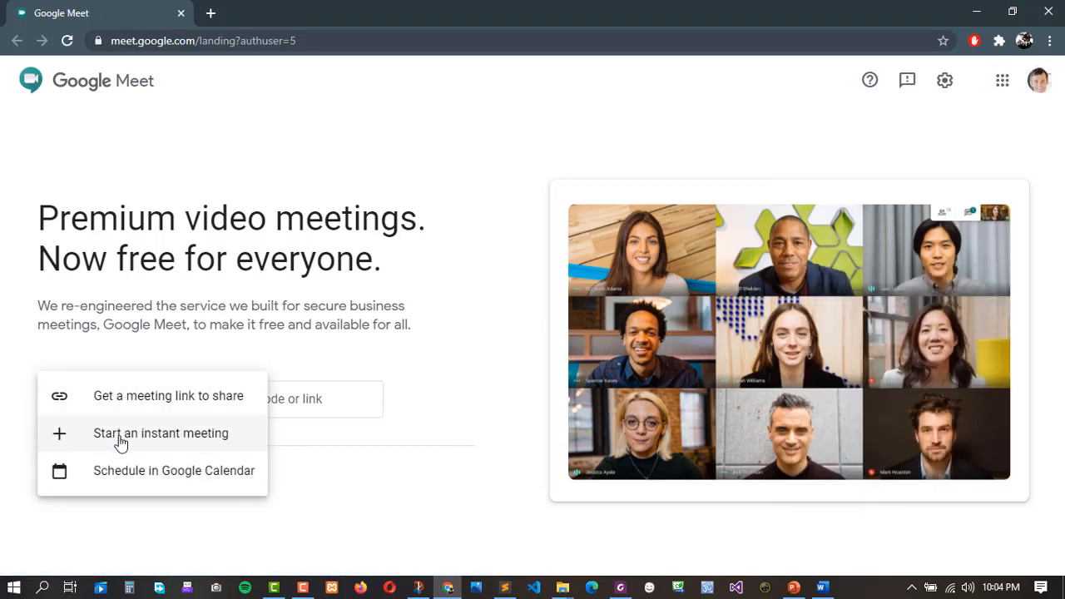
Choose Start an instant meeting from the New meeting choices.
{"action": "left_click", "coordinate": [180, 447]}
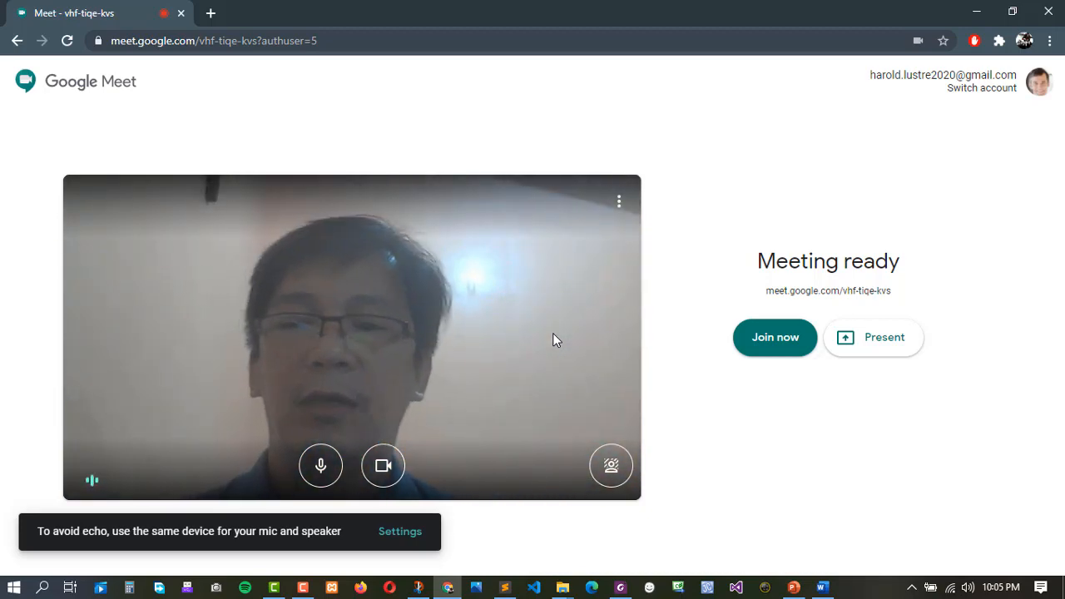
Toggle the preview microphone and camera off, then back on.
{"action": "left_click", "coordinate": [322, 467]}
{"action": "left_click", "coordinate": [383, 470]}
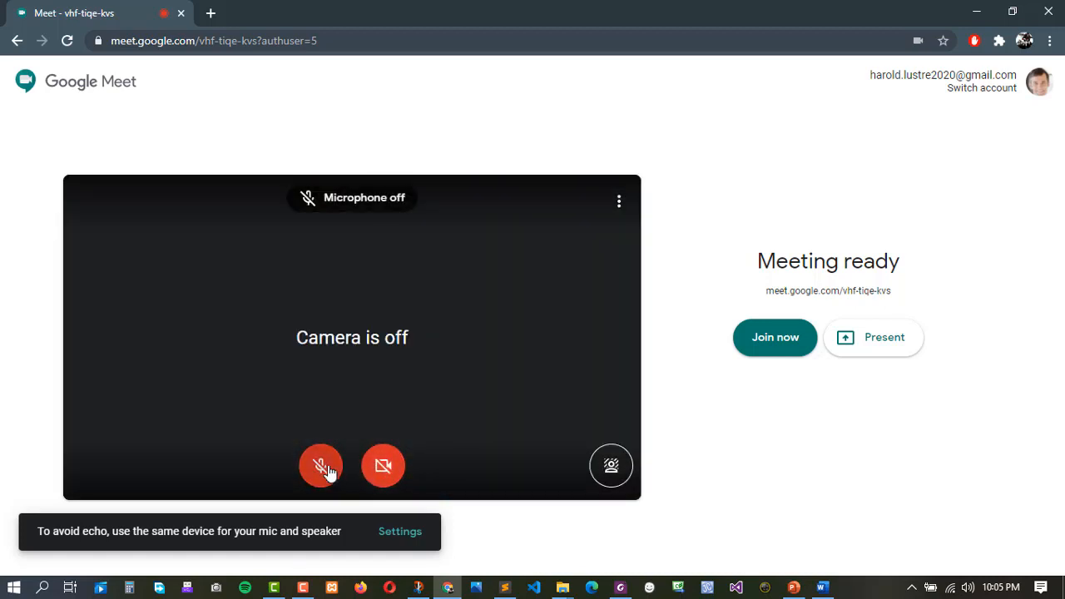
{"action": "left_click", "coordinate": [328, 471]}
{"action": "left_click", "coordinate": [383, 466]}
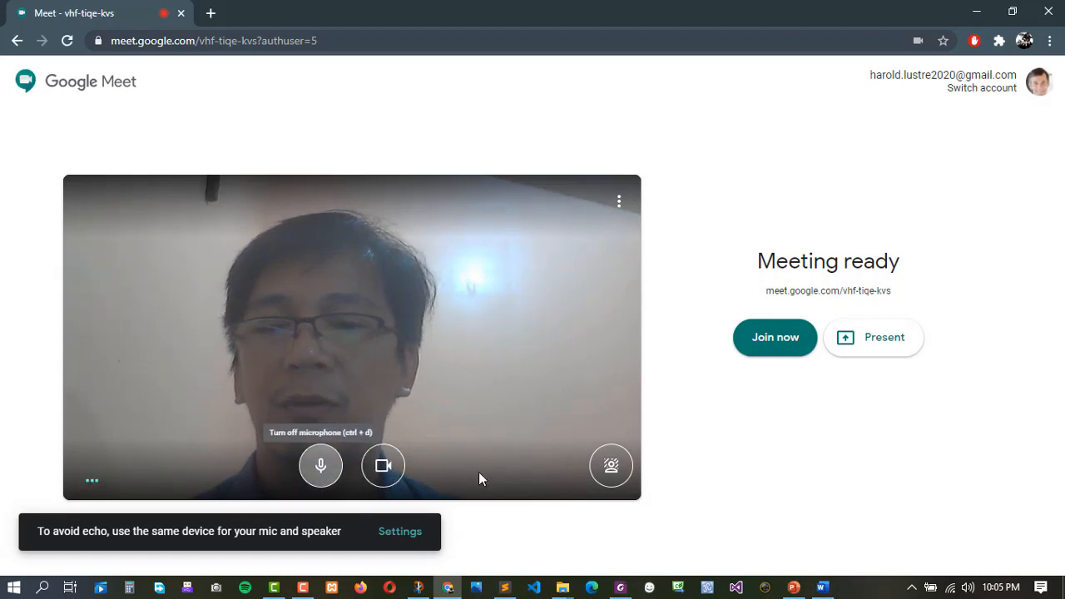
Toggle background blur several times, leaving it off, and show the extra call options.
{"action": "left_click", "coordinate": [617, 474]}
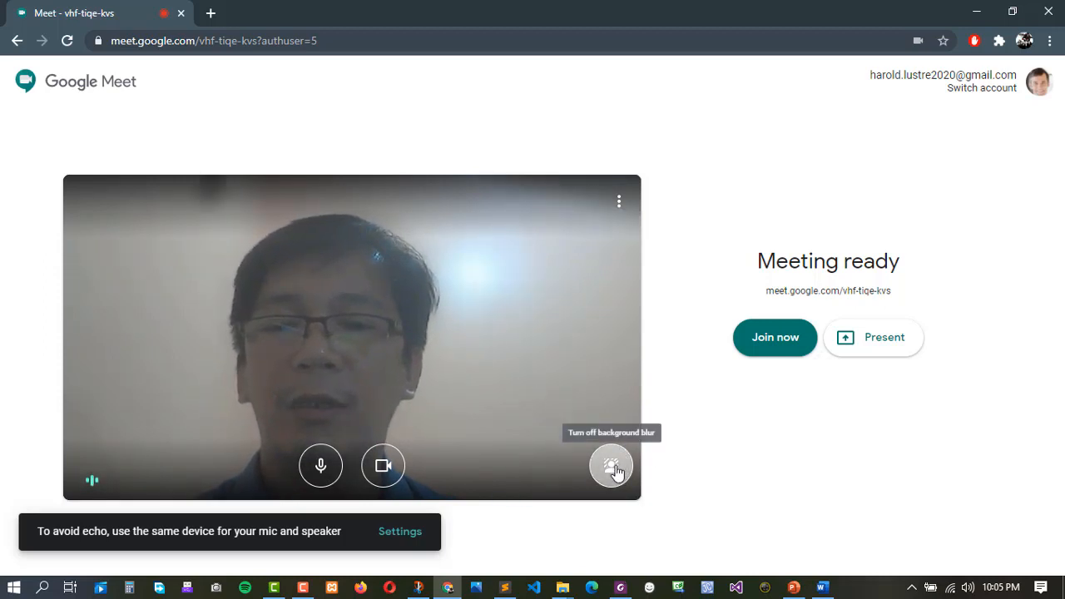
{"action": "left_click", "coordinate": [615, 471]}
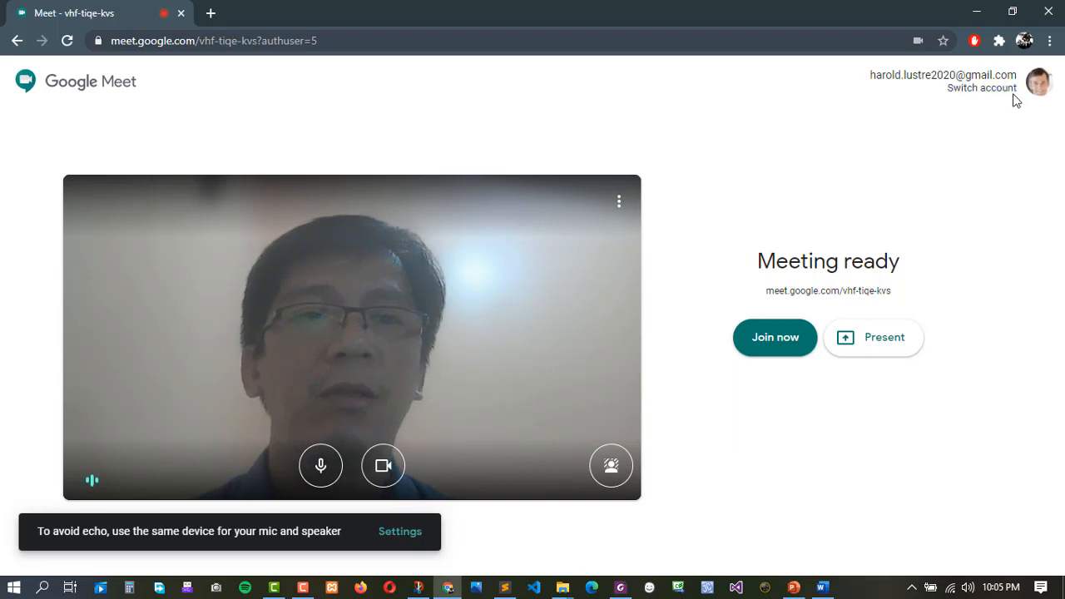
{"action": "left_click", "coordinate": [611, 473]}
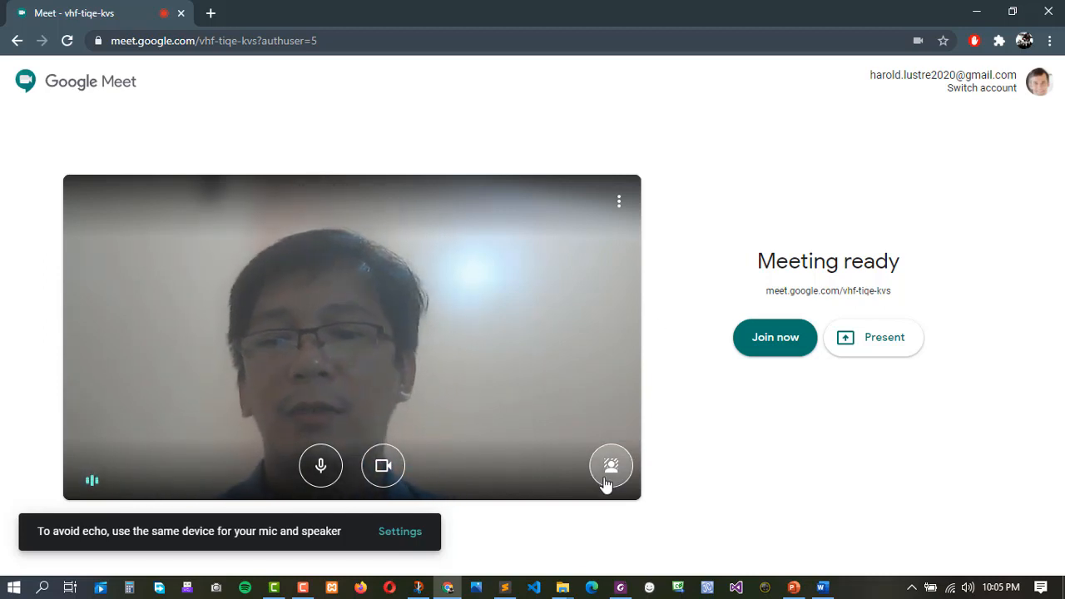
{"action": "left_click", "coordinate": [611, 475]}
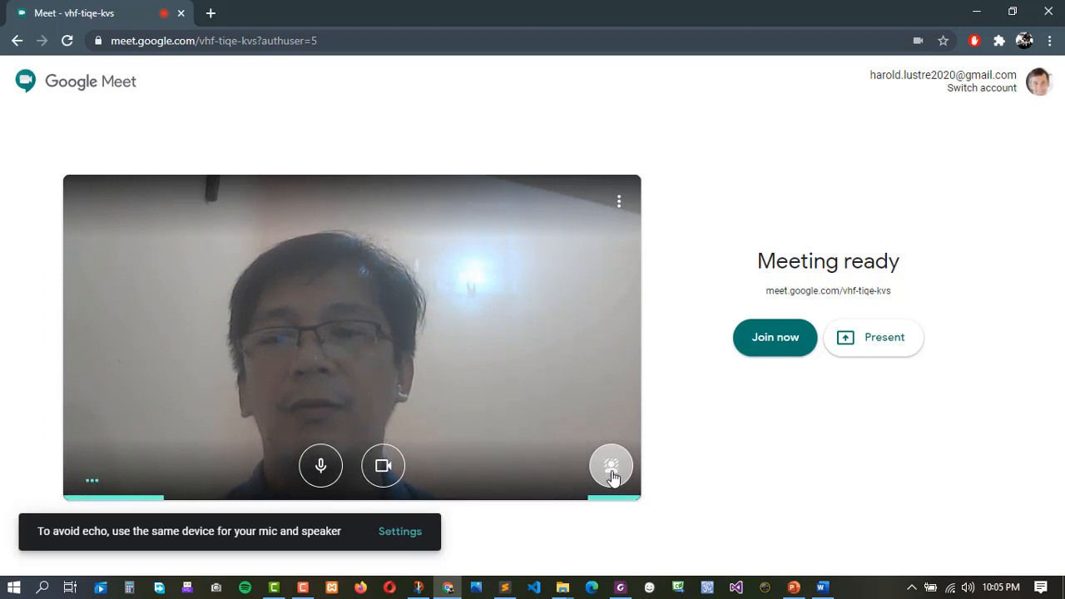
{"action": "left_click", "coordinate": [611, 475]}
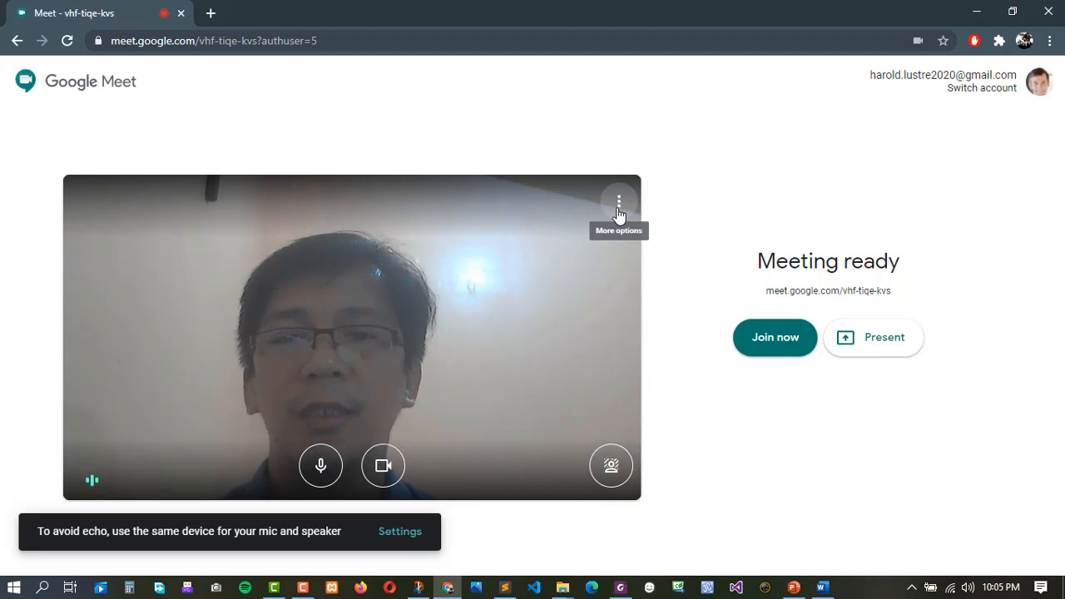
{"action": "left_click", "coordinate": [618, 205]}
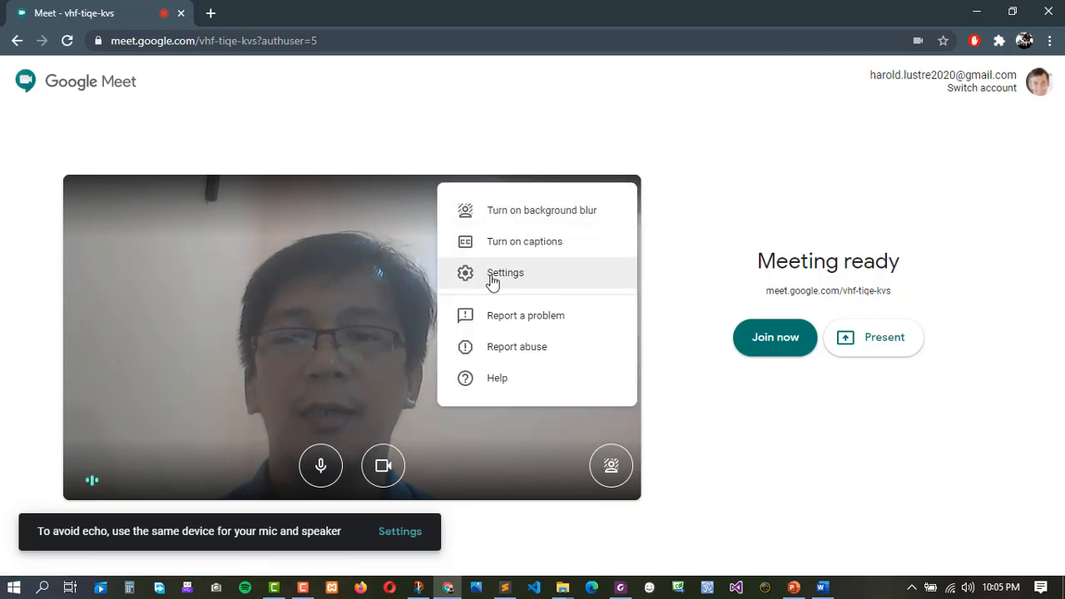
In audio settings, keep the default microphone and speakers and play a speaker test sound.
{"action": "left_click", "coordinate": [493, 282]}
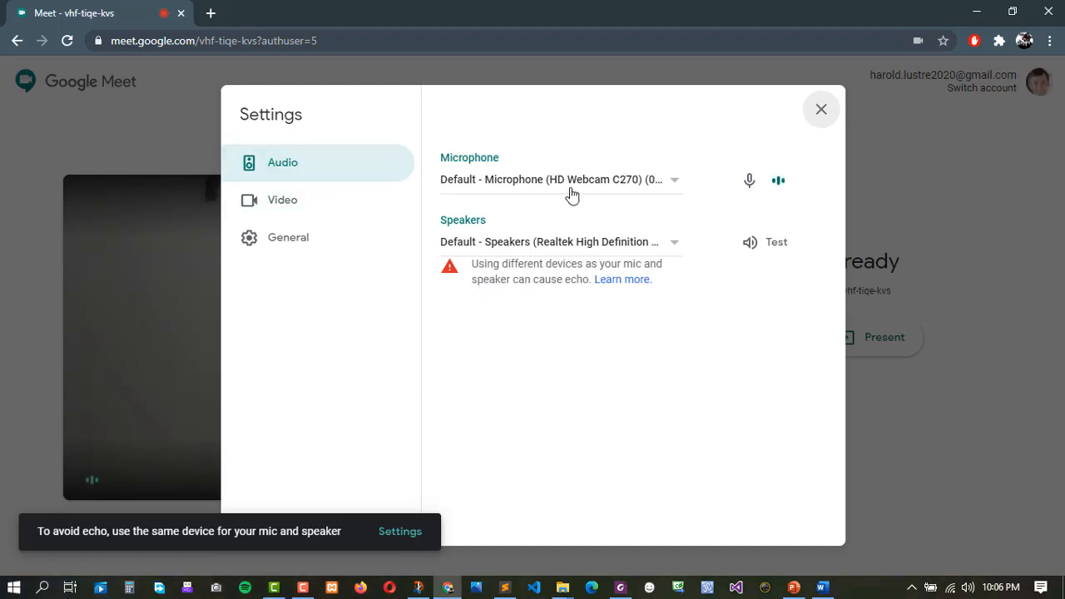
{"action": "left_click", "coordinate": [530, 187]}
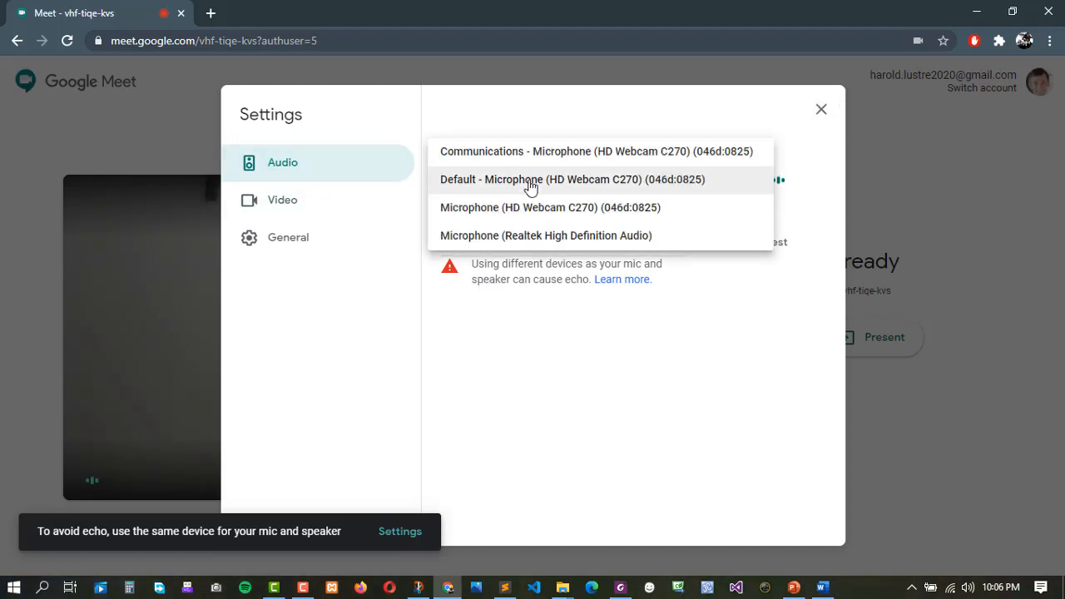
{"action": "left_click", "coordinate": [531, 186]}
{"action": "left_click", "coordinate": [502, 190]}
{"action": "left_click", "coordinate": [502, 191]}
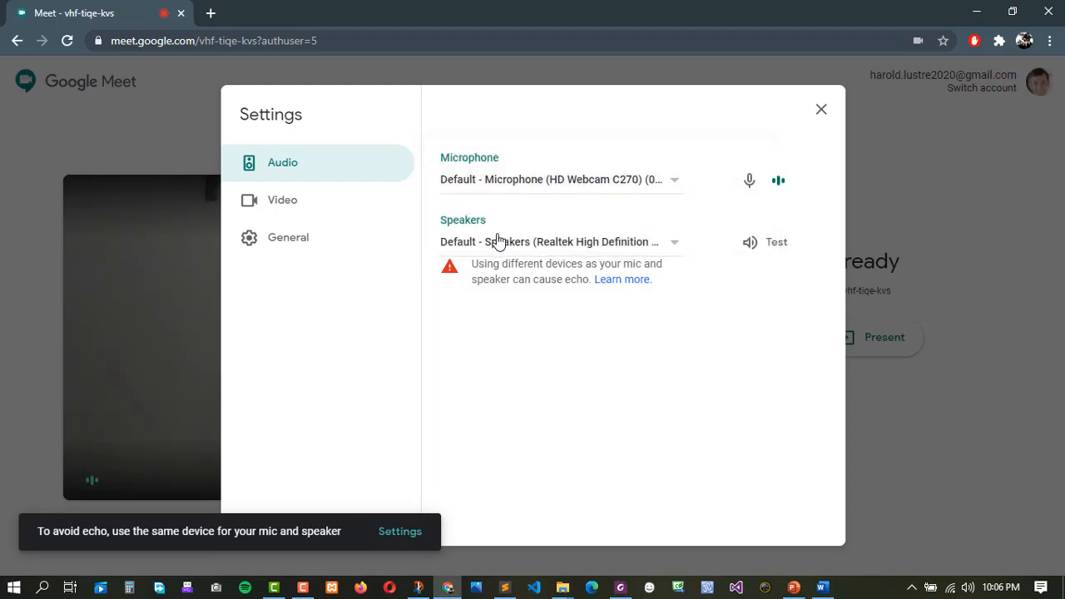
{"action": "left_click", "coordinate": [494, 241]}
{"action": "left_click", "coordinate": [564, 246]}
{"action": "left_click", "coordinate": [776, 246]}
{"action": "left_click", "coordinate": [783, 245]}
Keep the Logitech HD Webcam C270 and both send and receive resolutions at 360p.
{"action": "left_click", "coordinate": [291, 208]}
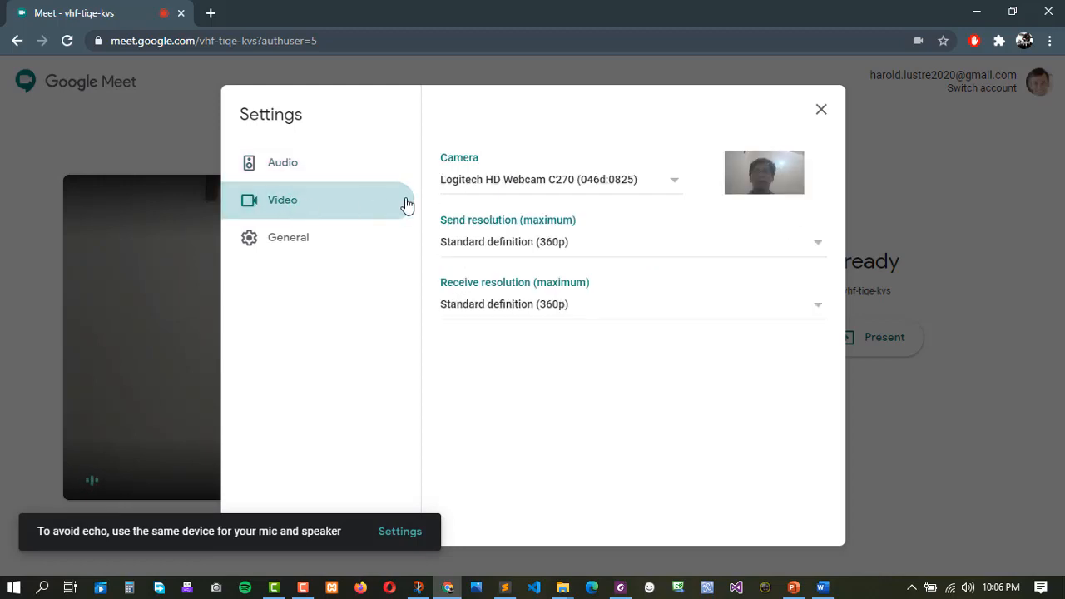
{"action": "left_click", "coordinate": [645, 188]}
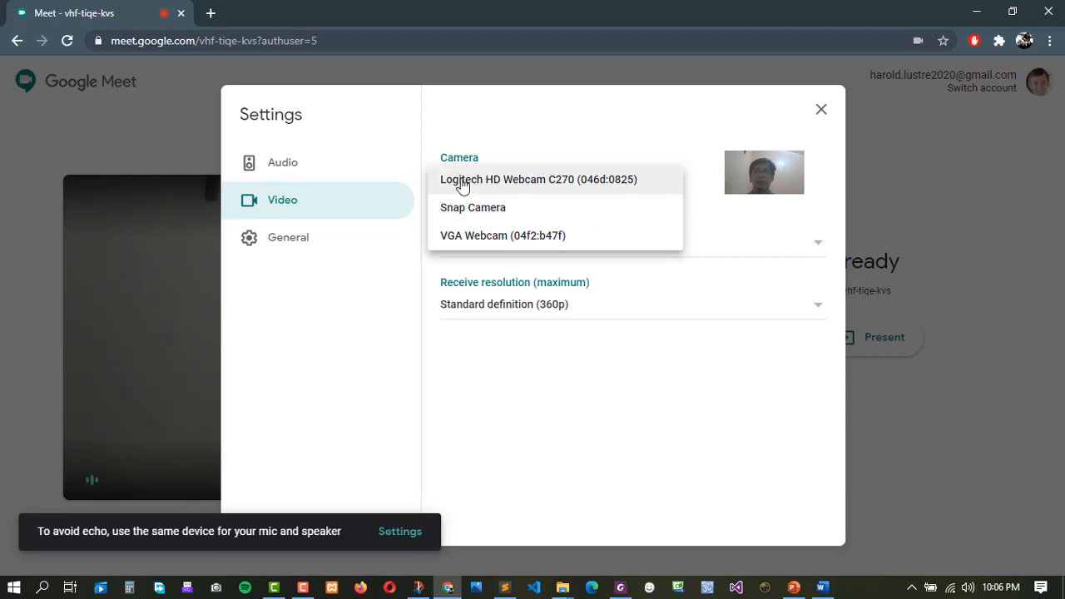
{"action": "left_click", "coordinate": [564, 186]}
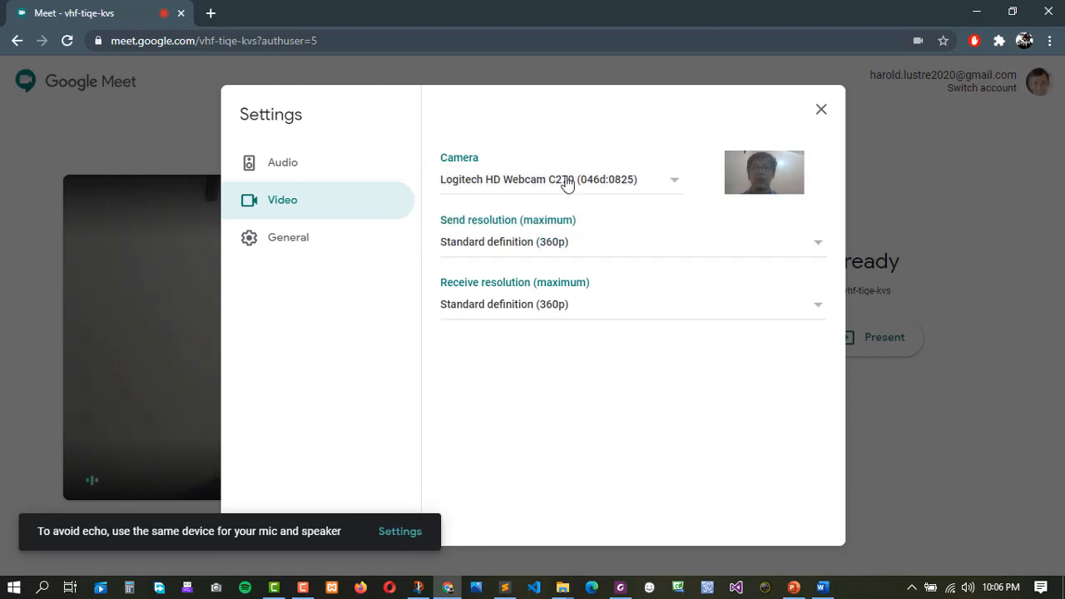
{"action": "left_click", "coordinate": [538, 250]}
{"action": "left_click", "coordinate": [537, 250]}
{"action": "left_click", "coordinate": [542, 307]}
{"action": "left_click", "coordinate": [573, 263]}
{"action": "left_click", "coordinate": [573, 257]}
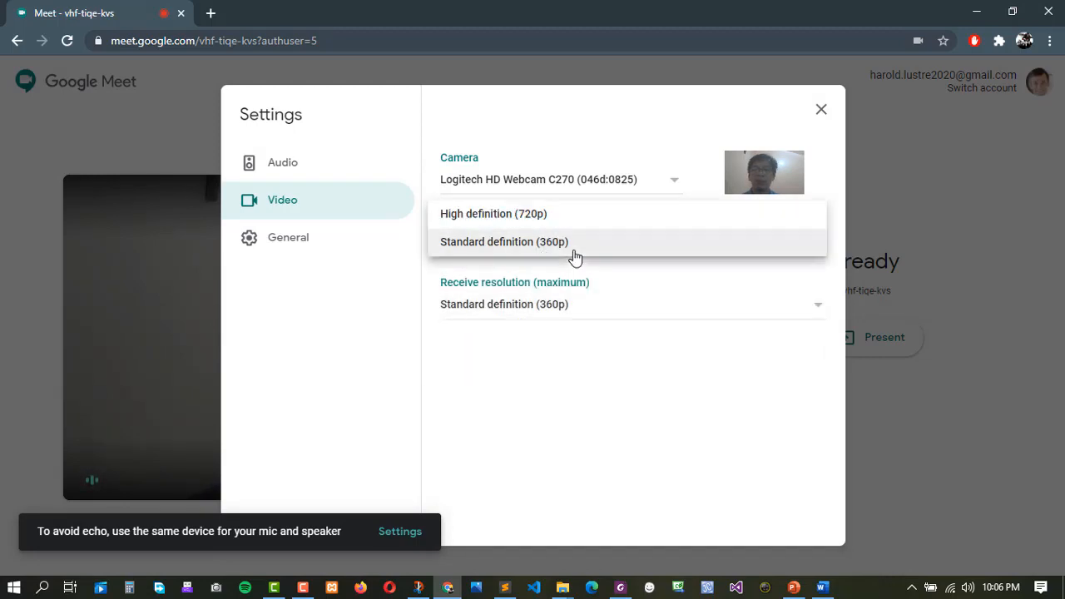
{"action": "left_click", "coordinate": [573, 255]}
{"action": "left_click", "coordinate": [576, 306]}
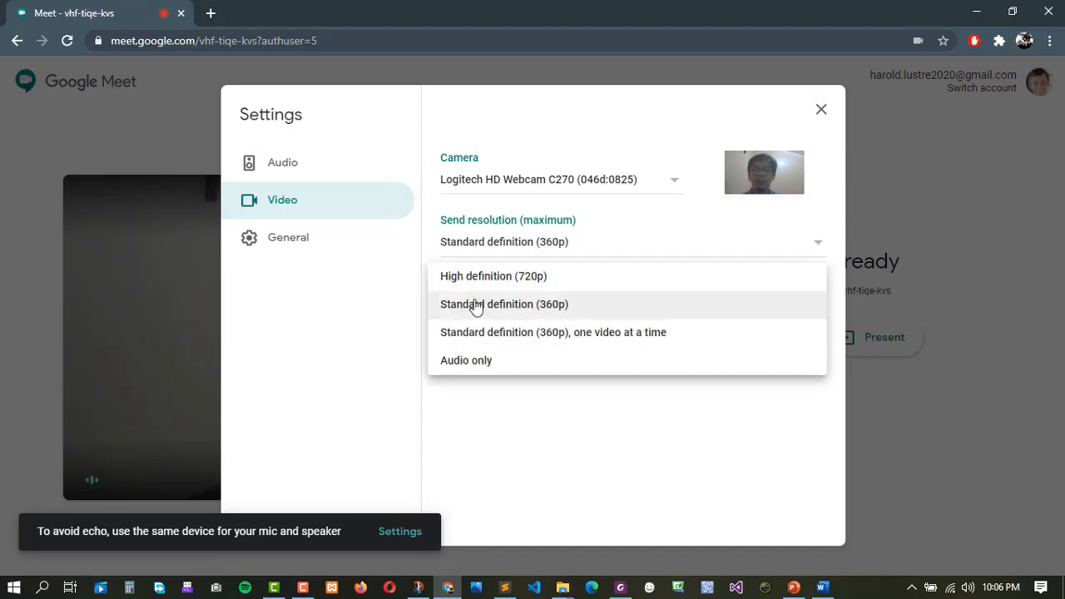
{"action": "left_click", "coordinate": [557, 306]}
{"action": "left_click", "coordinate": [554, 249]}
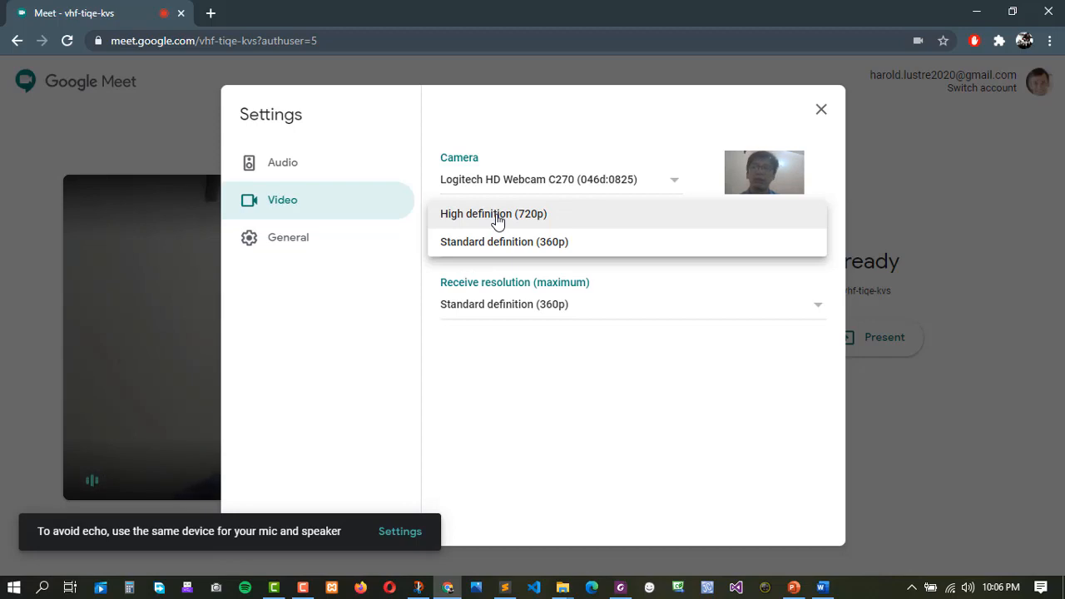
{"action": "left_click", "coordinate": [565, 358]}
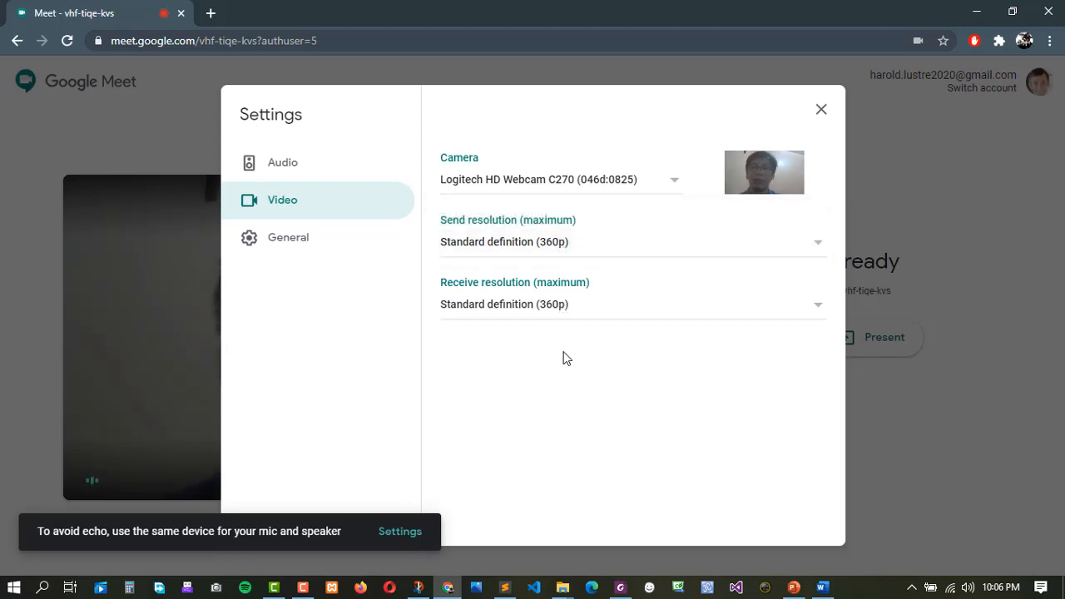
Browse the General, Audio and Video settings tabs, then close Settings.
{"action": "left_click", "coordinate": [286, 241]}
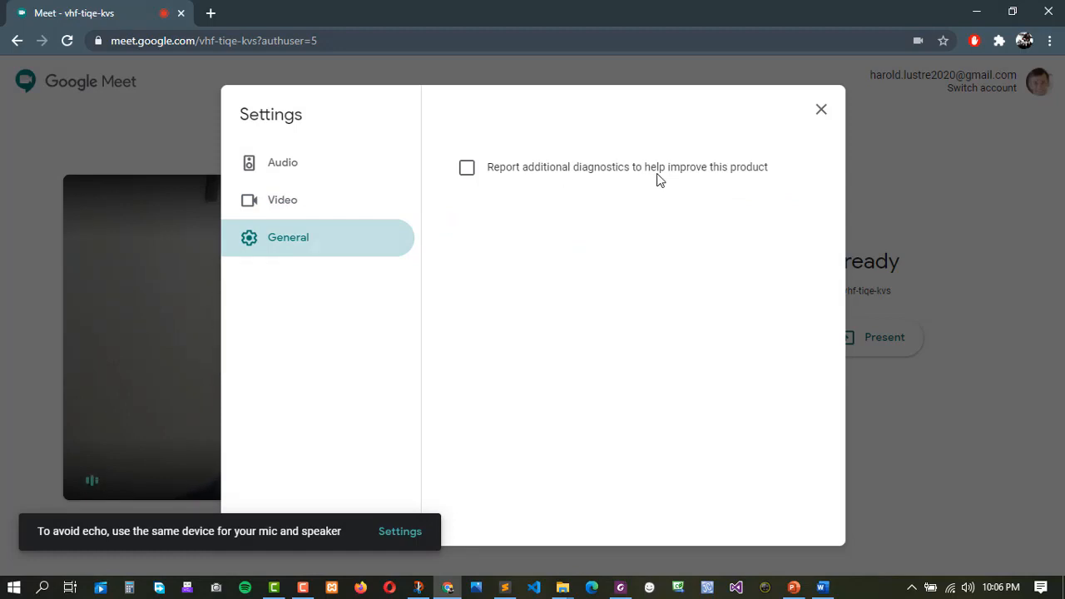
{"action": "left_click", "coordinate": [289, 175]}
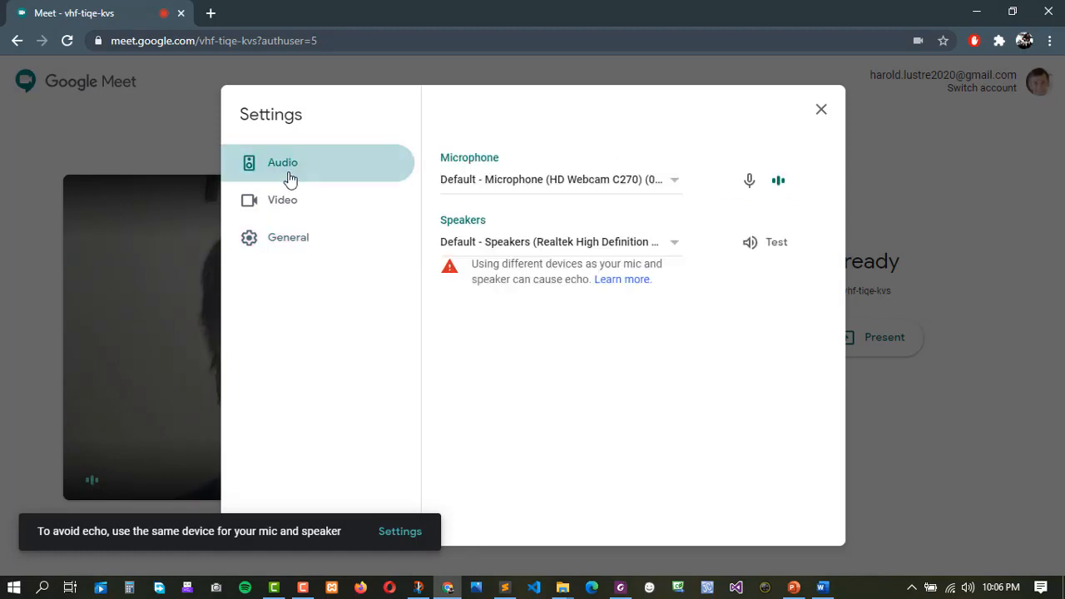
{"action": "left_click", "coordinate": [288, 205]}
{"action": "left_click", "coordinate": [287, 241]}
{"action": "left_click", "coordinate": [288, 207]}
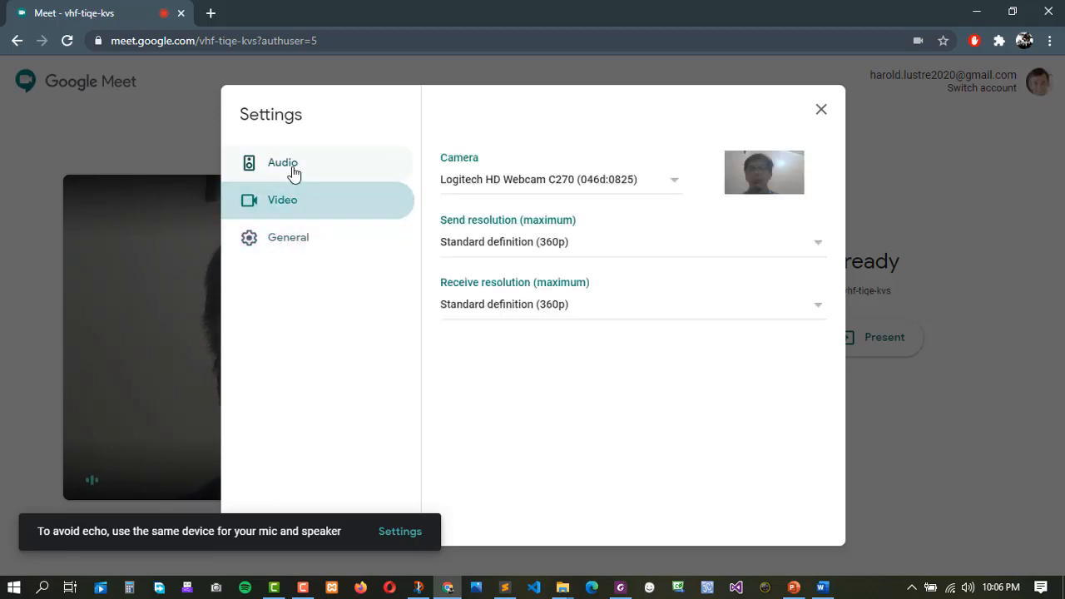
{"action": "left_click", "coordinate": [288, 171]}
{"action": "left_click", "coordinate": [288, 204]}
{"action": "left_click", "coordinate": [289, 240]}
{"action": "left_click", "coordinate": [305, 203]}
{"action": "left_click", "coordinate": [307, 169]}
{"action": "left_click", "coordinate": [307, 209]}
{"action": "left_click", "coordinate": [307, 240]}
{"action": "left_click", "coordinate": [309, 196]}
{"action": "left_click", "coordinate": [346, 173]}
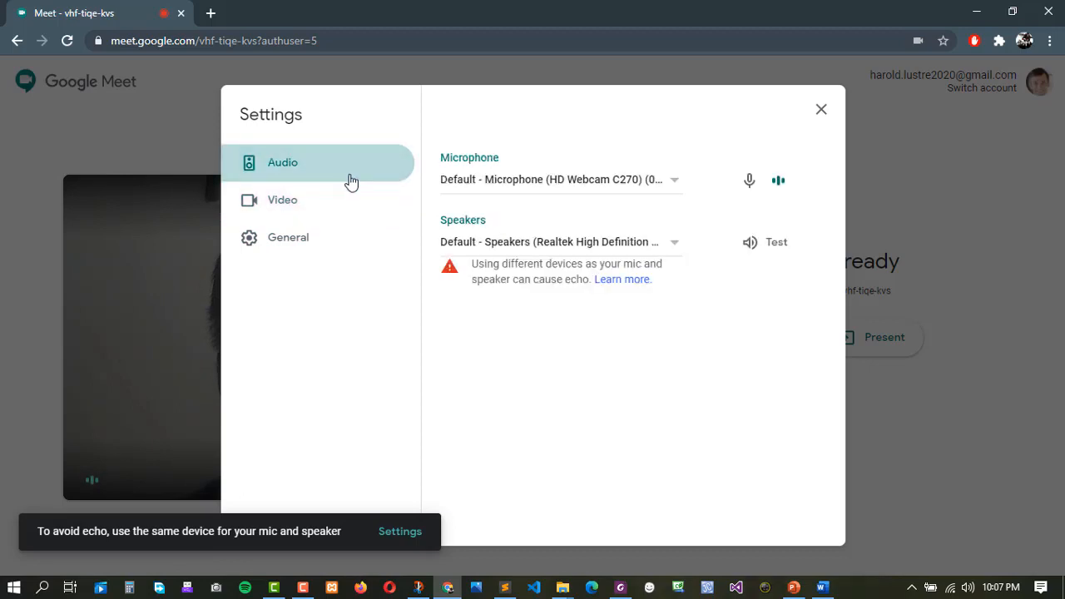
{"action": "left_click", "coordinate": [822, 111]}
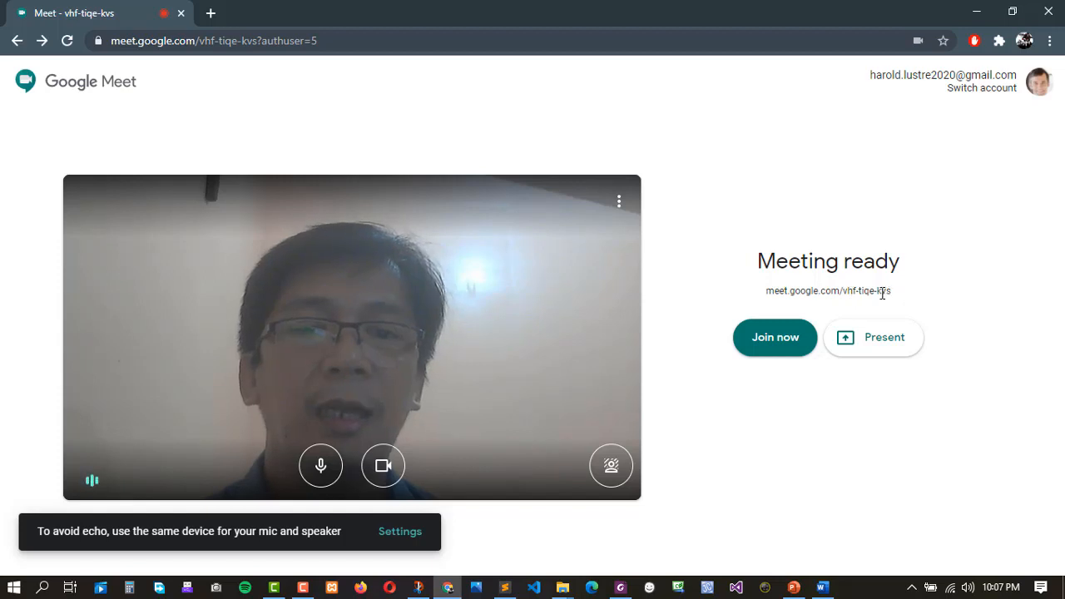
{"action": "left_click_drag", "start_coordinate": [883, 293], "coordinate": [780, 294]}
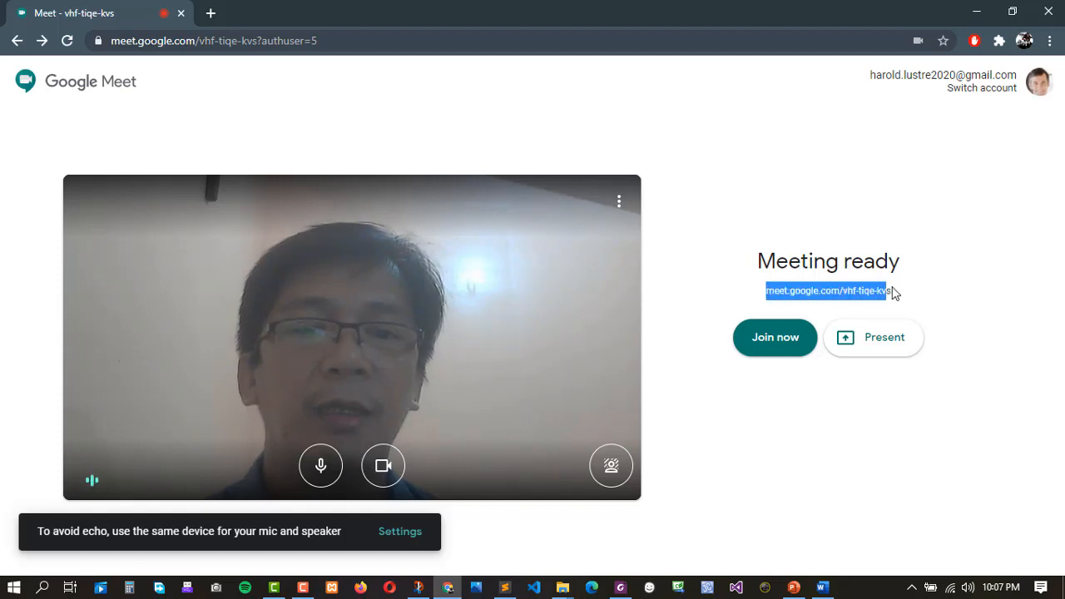
{"action": "left_click", "coordinate": [853, 291]}
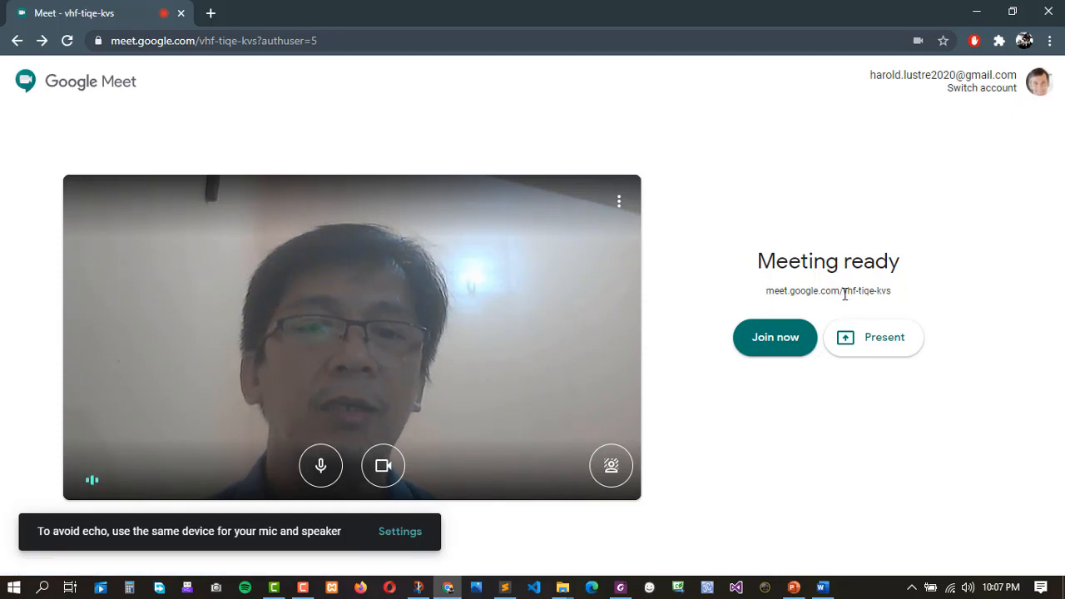
{"action": "left_click_drag", "start_coordinate": [844, 294], "coordinate": [892, 292]}
{"action": "left_click", "coordinate": [800, 293]}
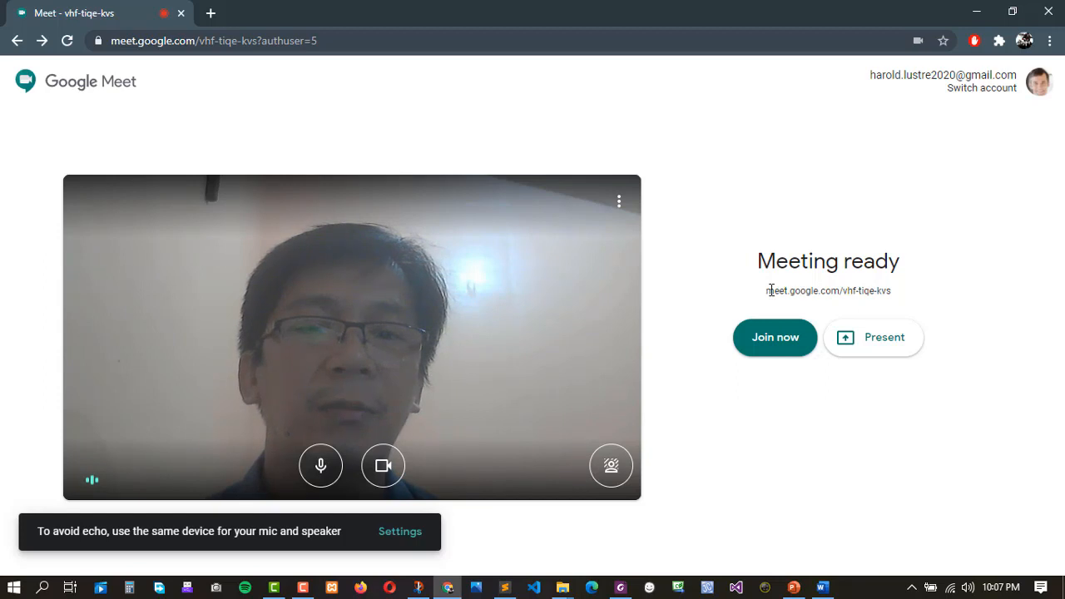
{"action": "left_click_drag", "start_coordinate": [768, 291], "coordinate": [890, 293]}
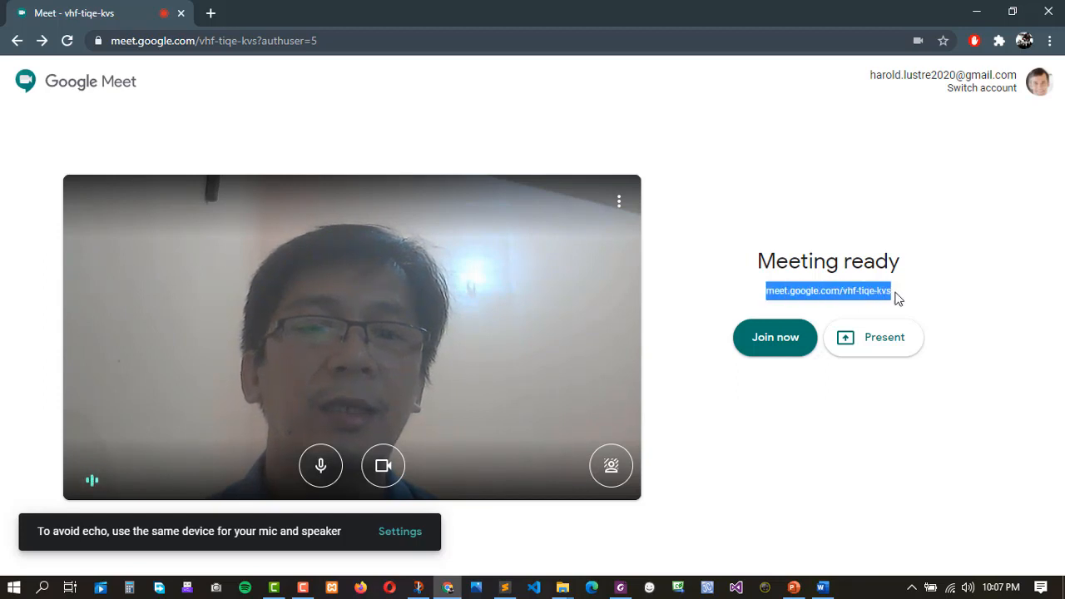
{"action": "left_click", "coordinate": [849, 291]}
{"action": "left_click_drag", "start_coordinate": [844, 291], "coordinate": [893, 290]}
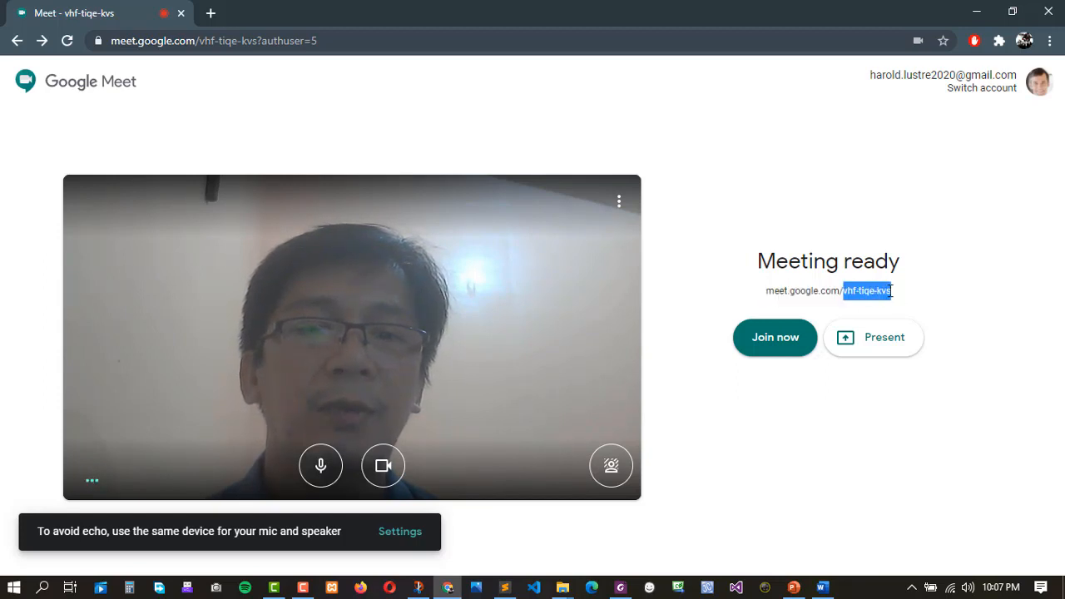
{"action": "left_click", "coordinate": [866, 290]}
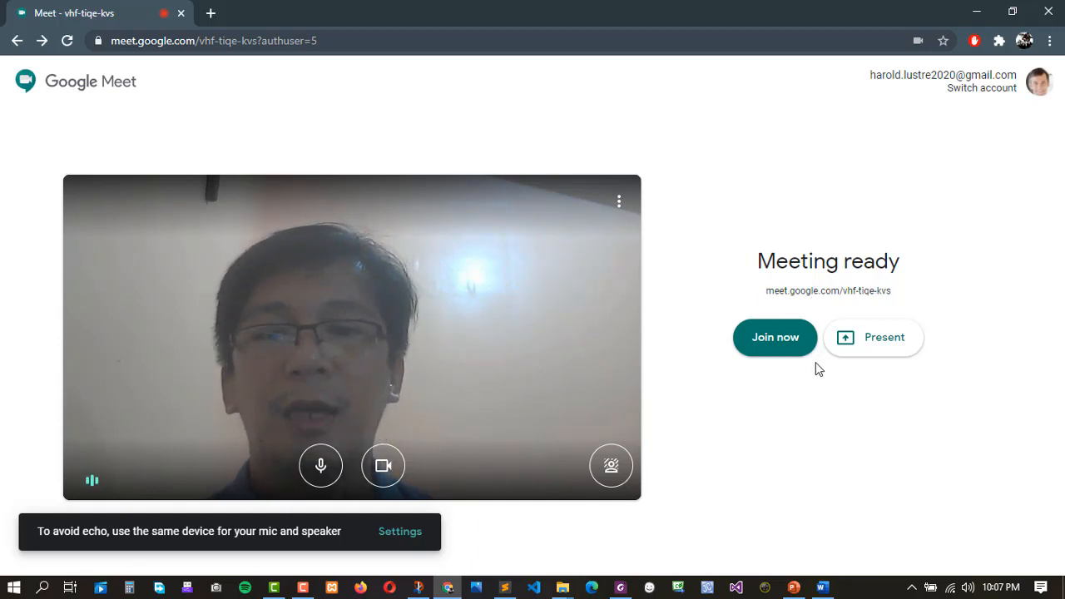
{"action": "left_click", "coordinate": [772, 353]}
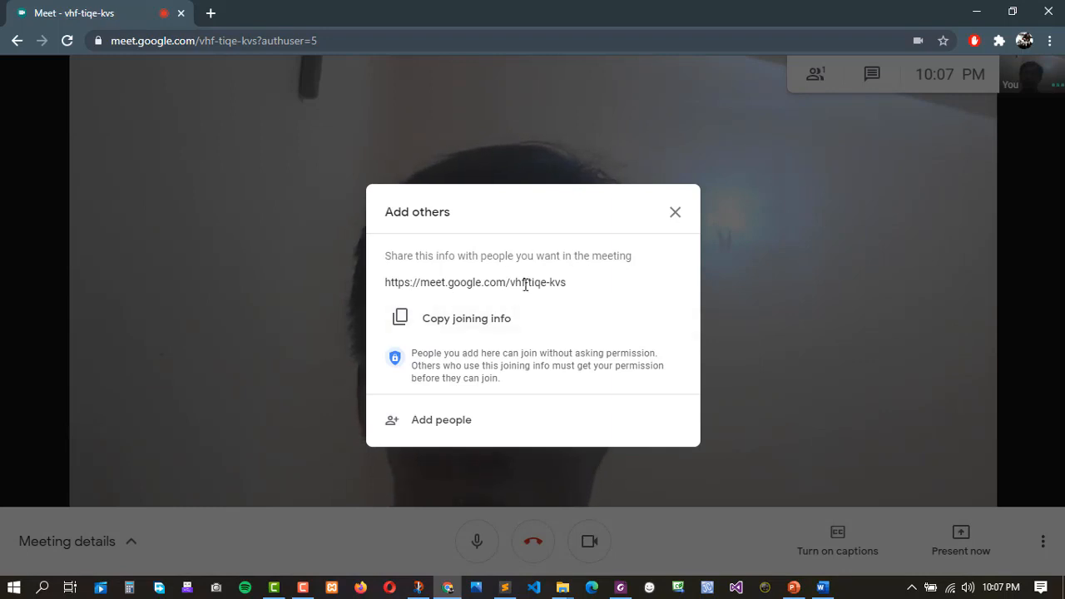
{"action": "left_click_drag", "start_coordinate": [511, 283], "coordinate": [594, 290]}
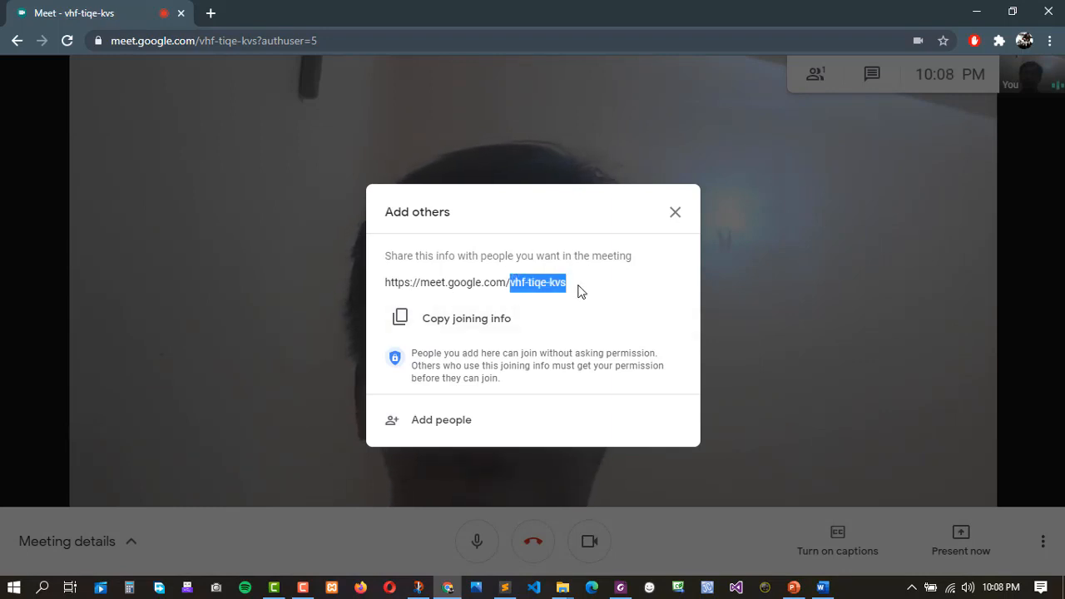
{"action": "left_click", "coordinate": [580, 290]}
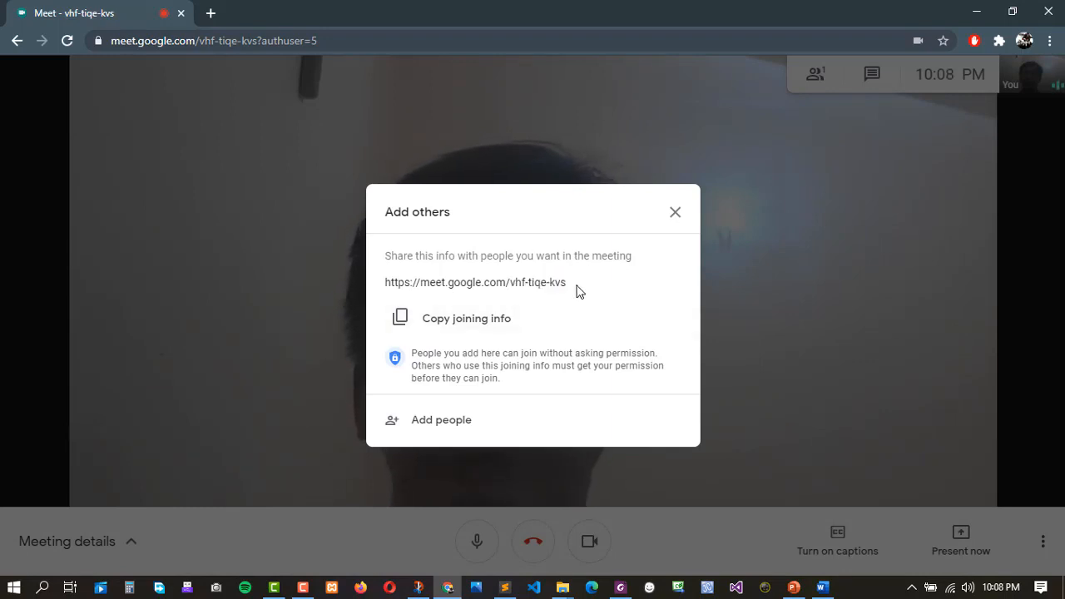
{"action": "left_click", "coordinate": [410, 321]}
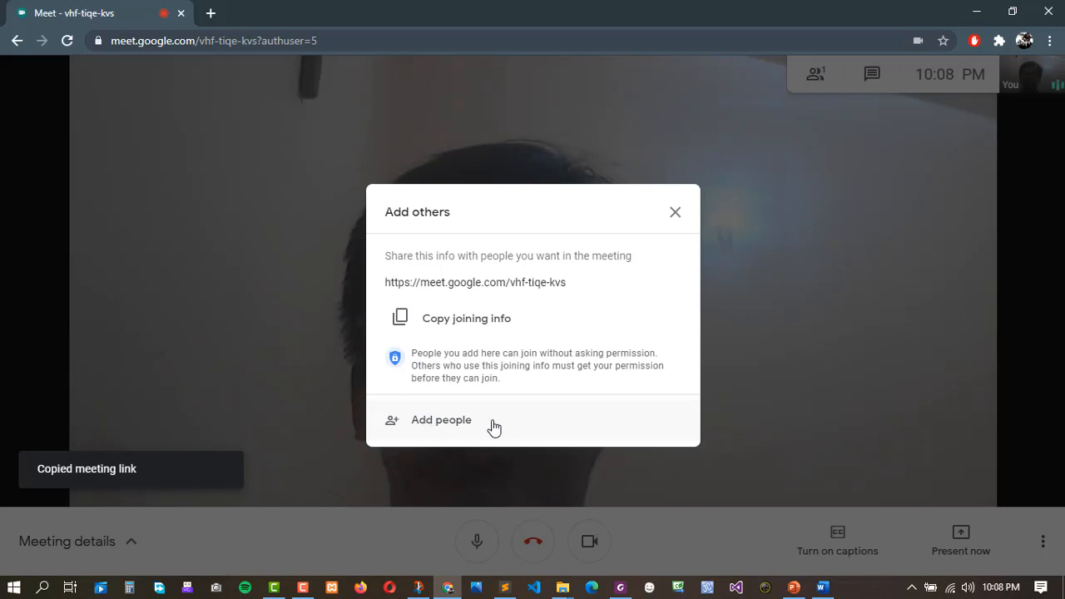
{"action": "left_click", "coordinate": [459, 425]}
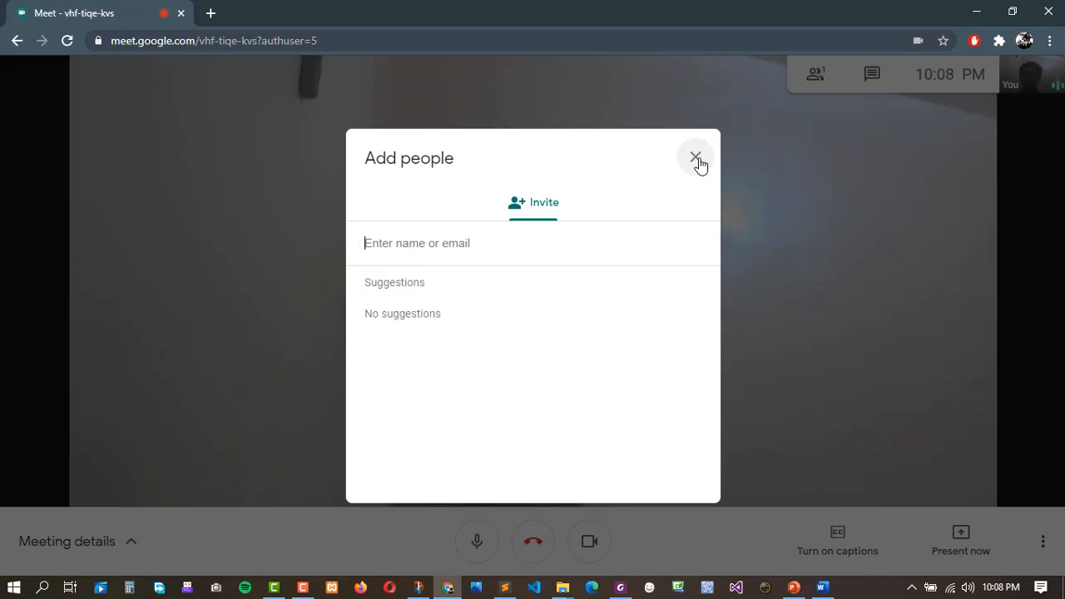
{"action": "left_click", "coordinate": [697, 160]}
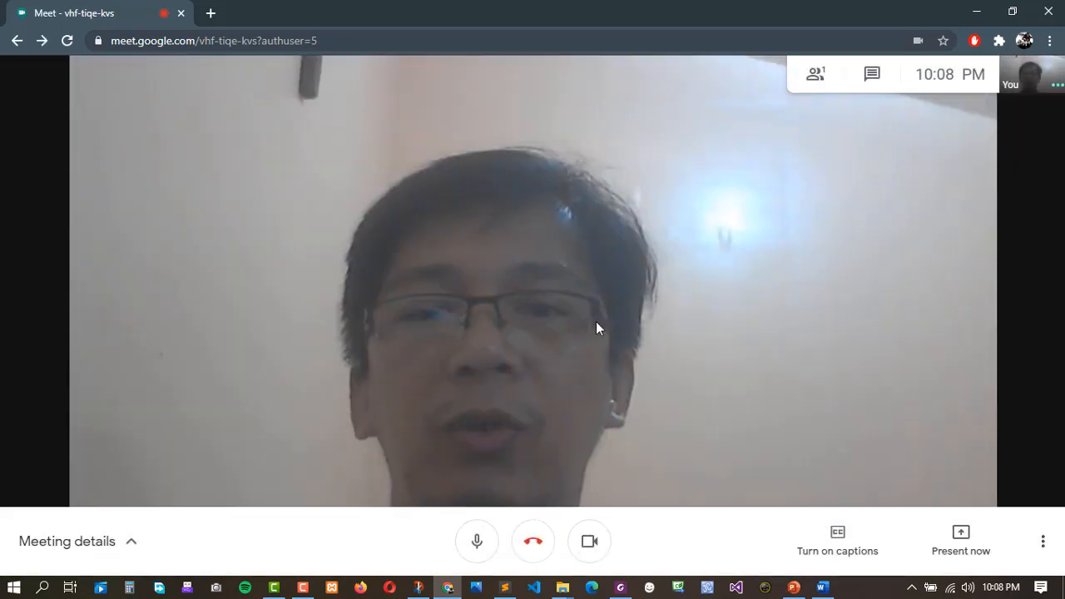
Hang up, return to the Meet home screen, and choose Schedule in Google Calendar.
{"action": "left_click", "coordinate": [534, 541]}
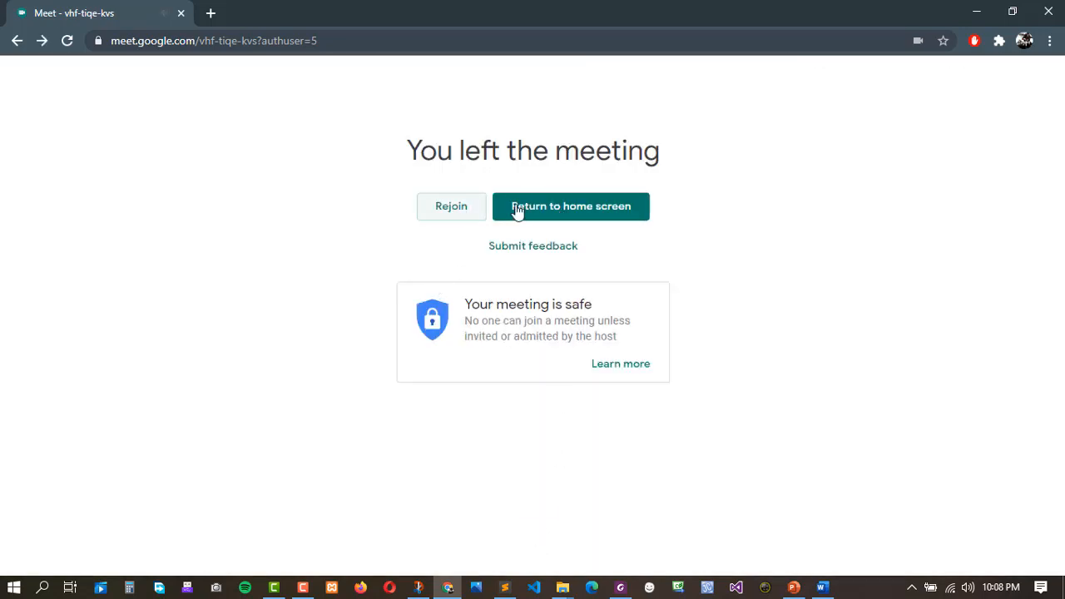
{"action": "left_click", "coordinate": [549, 210]}
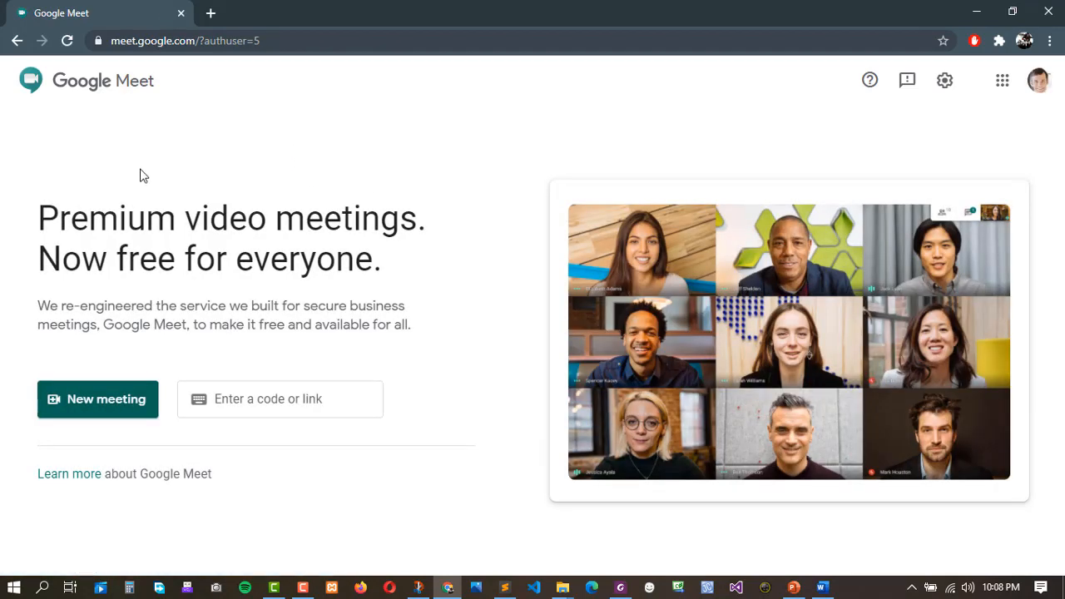
{"action": "left_click", "coordinate": [119, 404]}
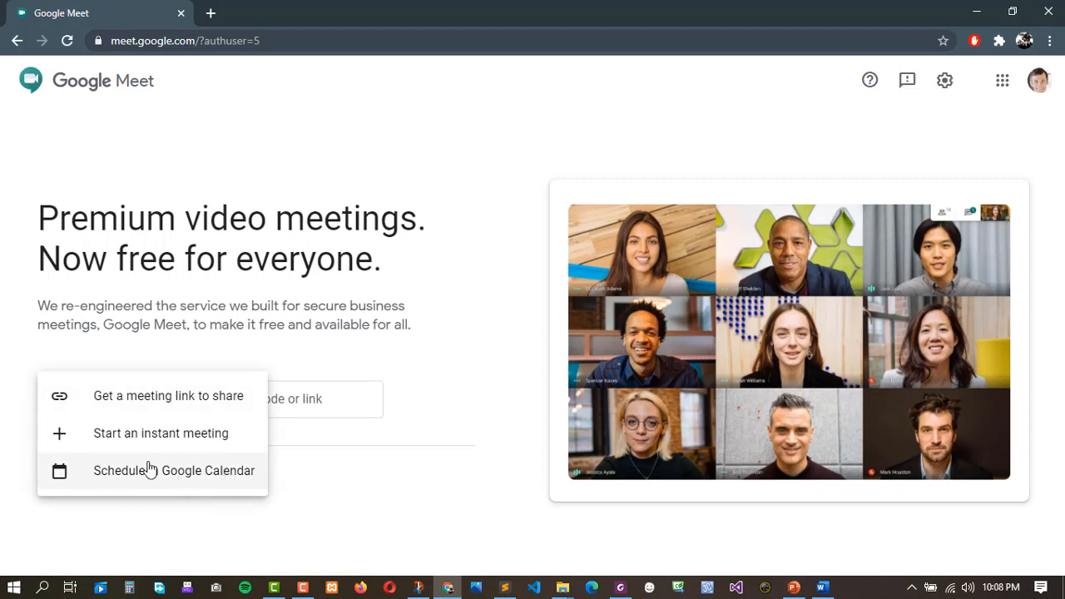
{"action": "left_click", "coordinate": [194, 478]}
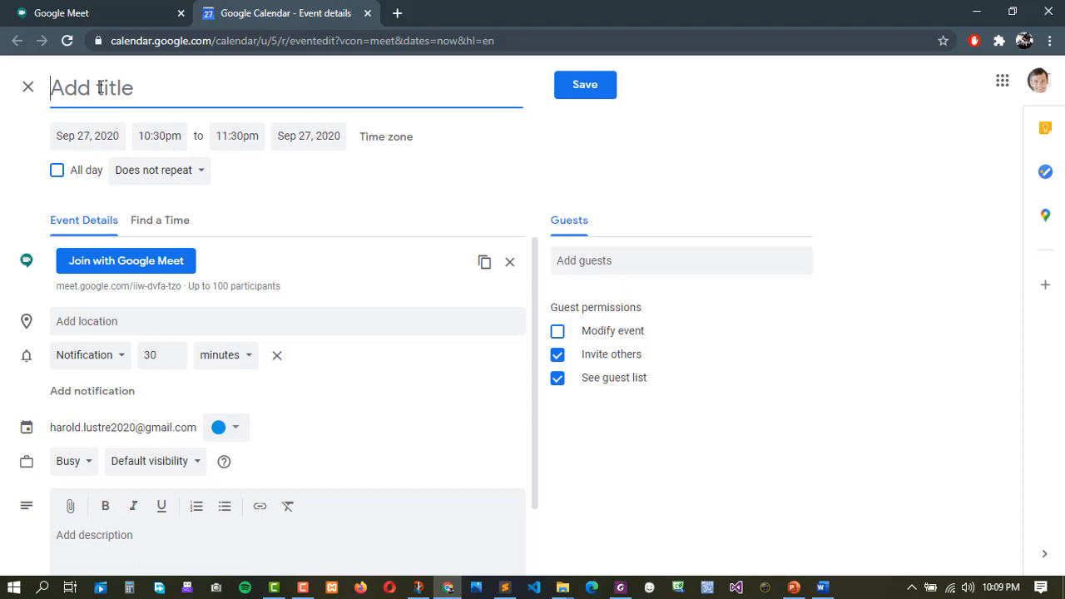
Title the event 'Event #1' and check the dates, leaving all-day off.
{"action": "type", "text": "Event #1"}
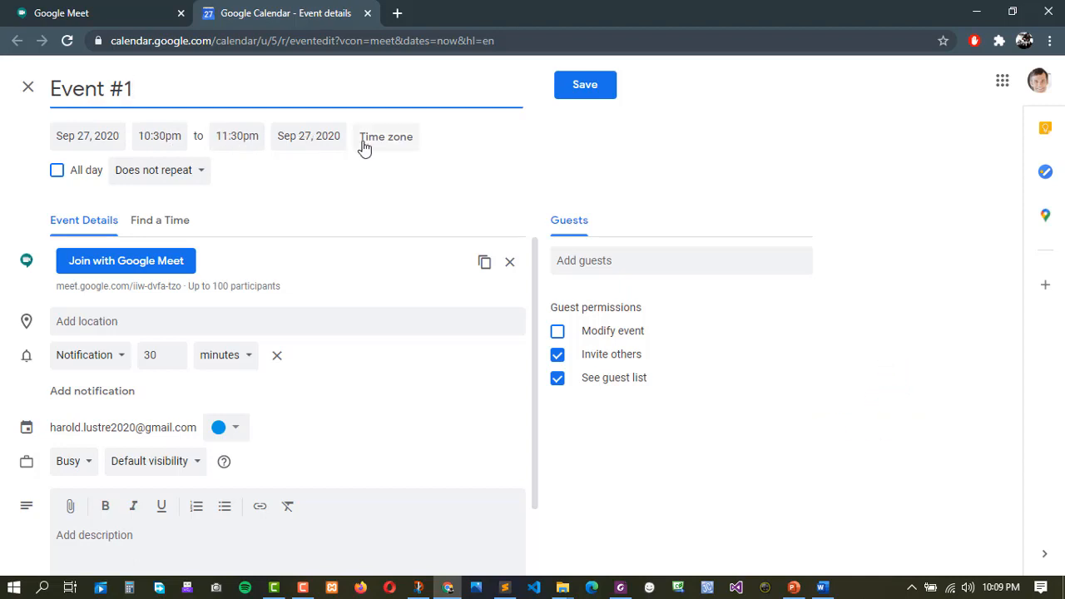
{"action": "left_click", "coordinate": [313, 139]}
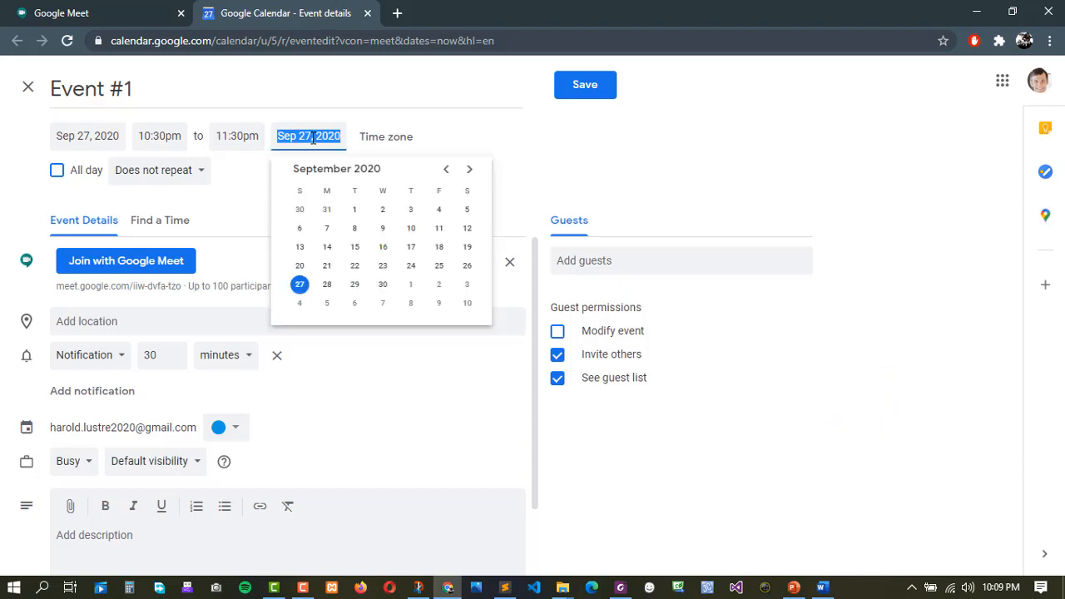
{"action": "left_click", "coordinate": [96, 136]}
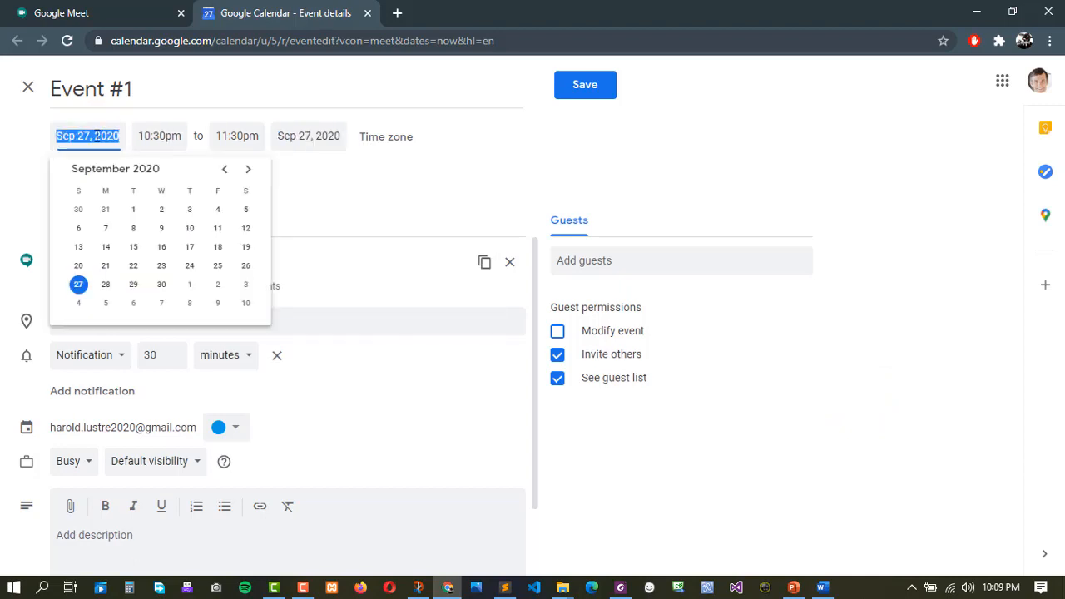
{"action": "left_click", "coordinate": [463, 138]}
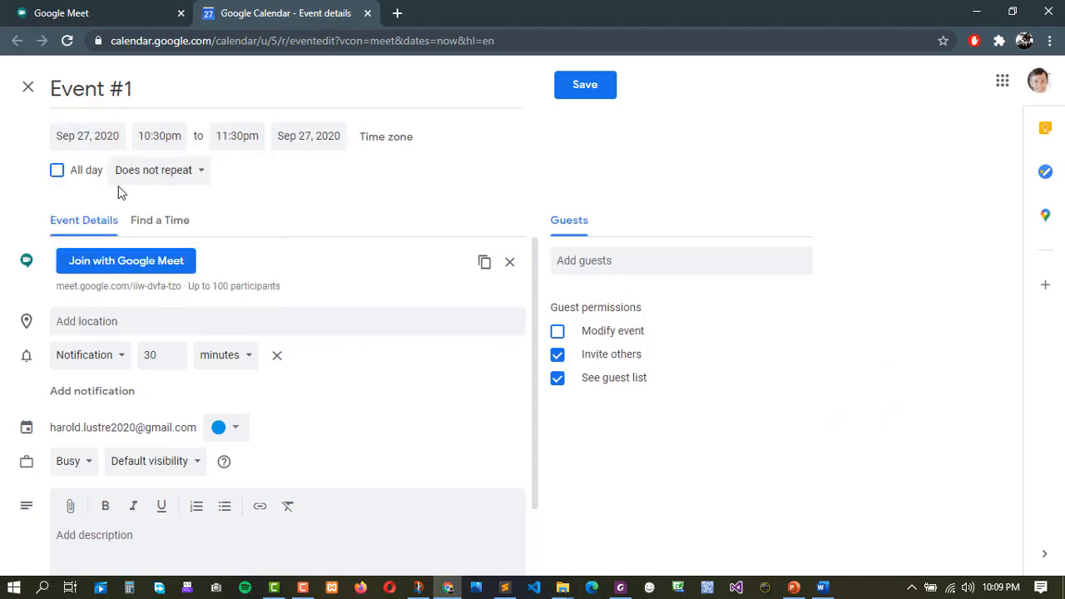
{"action": "left_click", "coordinate": [57, 171]}
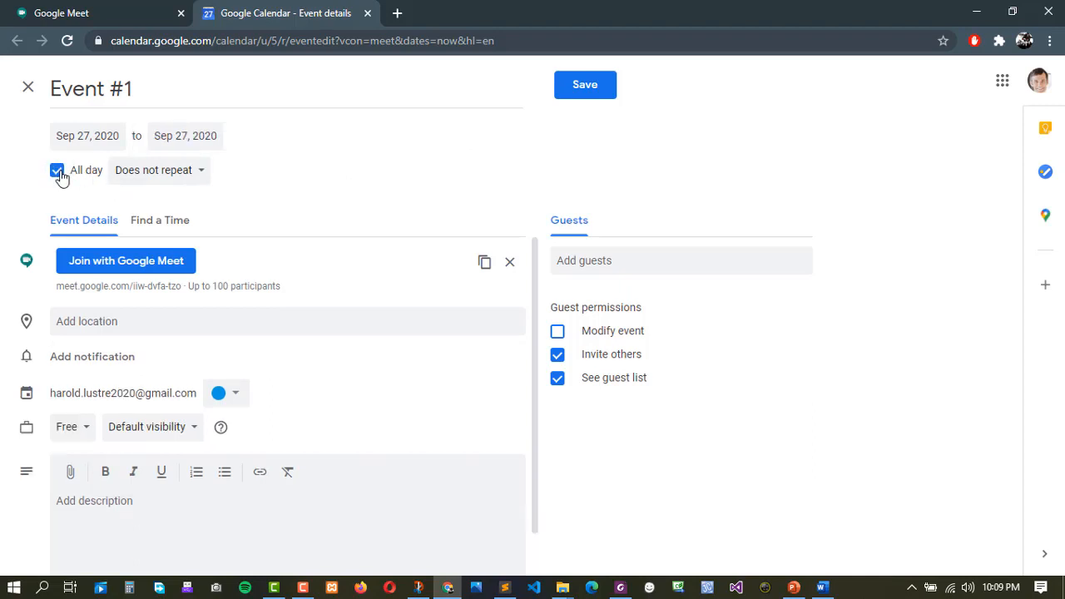
{"action": "left_click", "coordinate": [56, 171]}
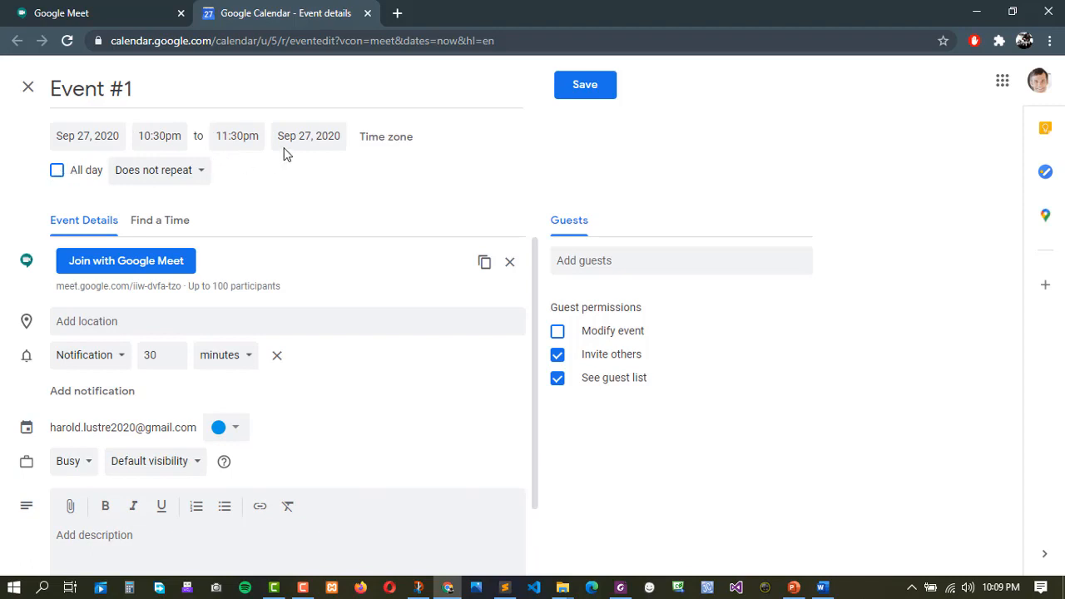
Set the end time to 12:00am Sep 28, keeping the 10:30pm start.
{"action": "left_click", "coordinate": [175, 143]}
{"action": "left_click", "coordinate": [227, 141]}
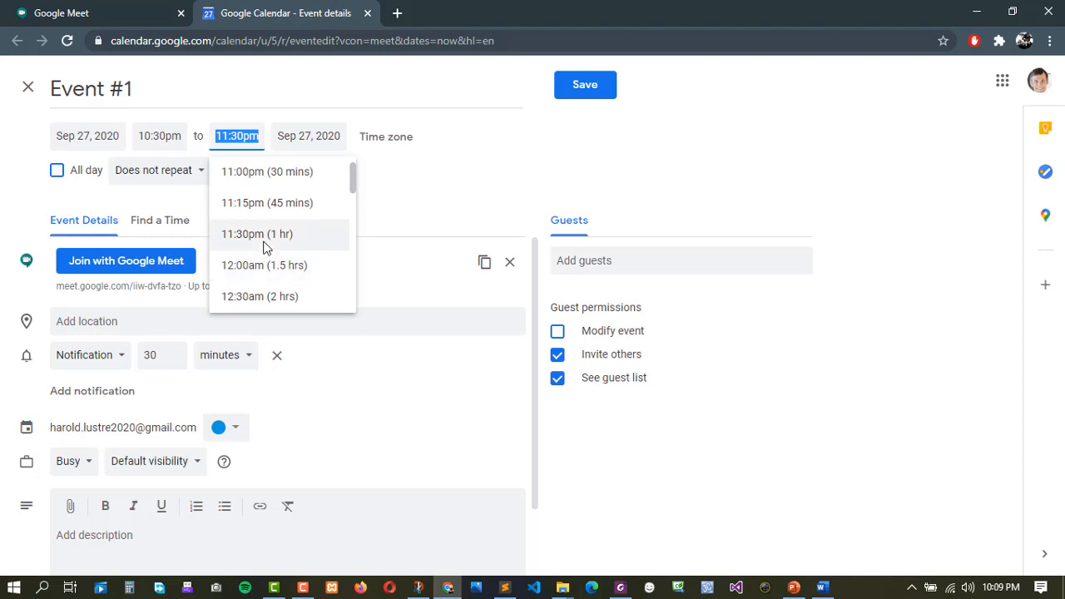
{"action": "scroll", "coordinate": [250, 273], "scroll_direction": "down", "scroll_amount": 1}
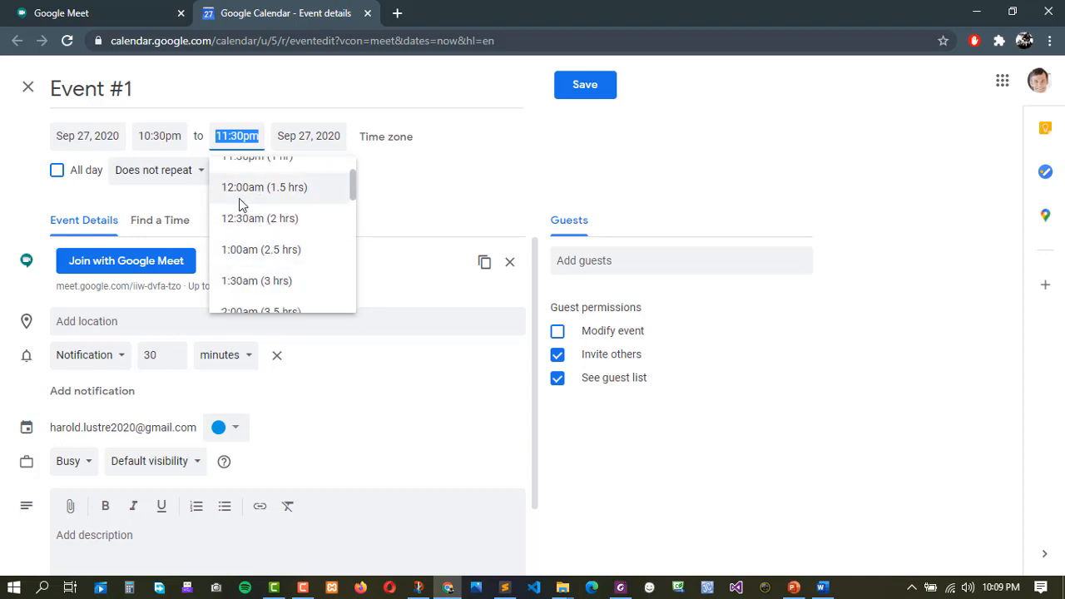
{"action": "scroll", "coordinate": [243, 204], "scroll_direction": "up", "scroll_amount": 1}
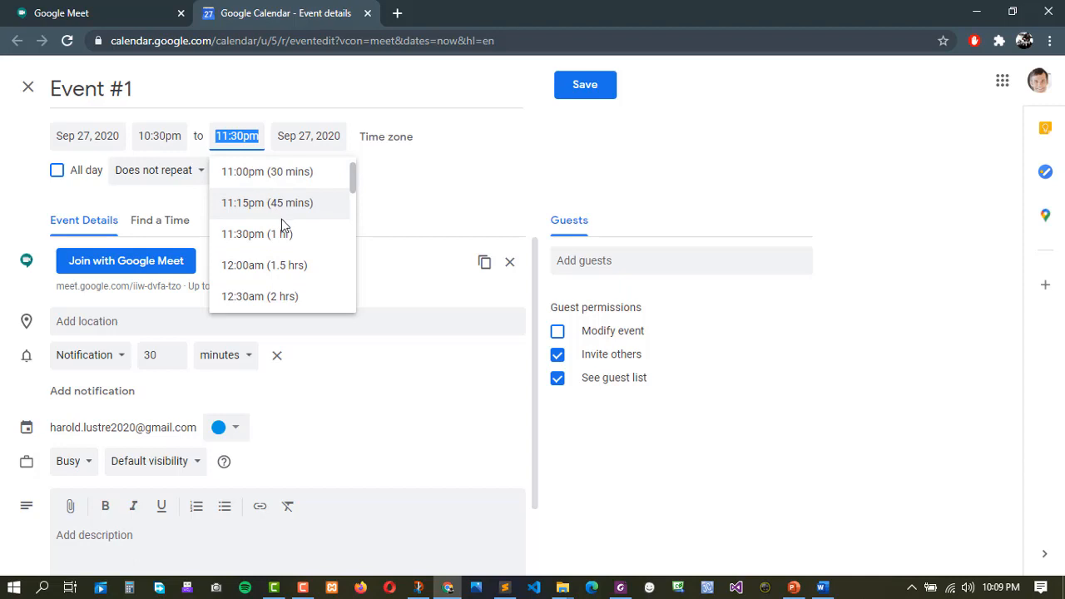
{"action": "scroll", "coordinate": [281, 220], "scroll_direction": "up", "scroll_amount": 1}
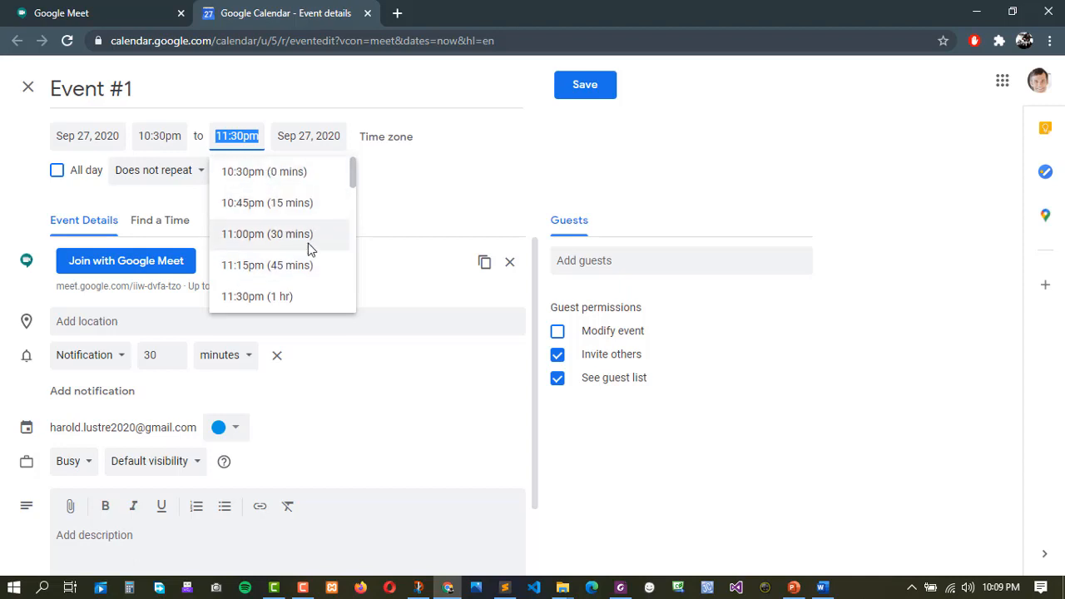
{"action": "scroll", "coordinate": [299, 297], "scroll_direction": "down", "scroll_amount": 2}
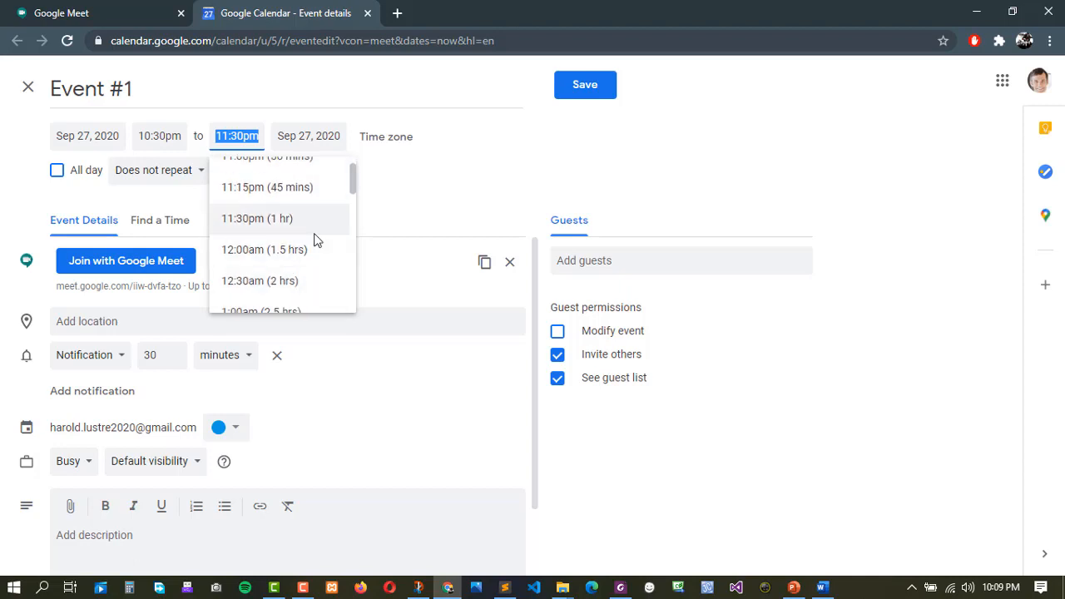
{"action": "left_click", "coordinate": [251, 252]}
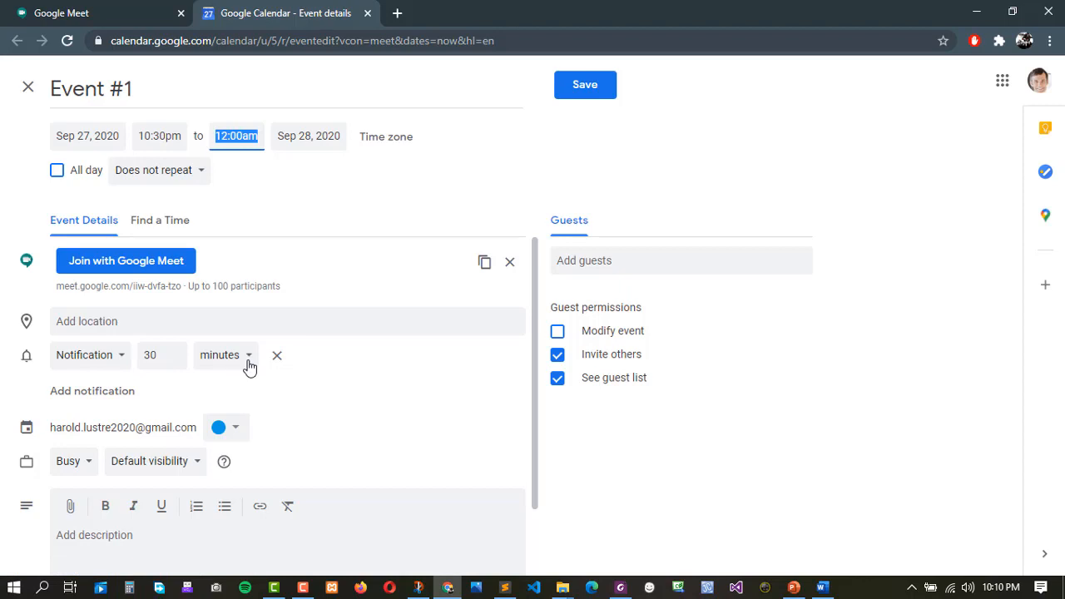
Check which Google accounts are signed in before adding a guest to Event #1.
{"action": "left_click", "coordinate": [82, 429]}
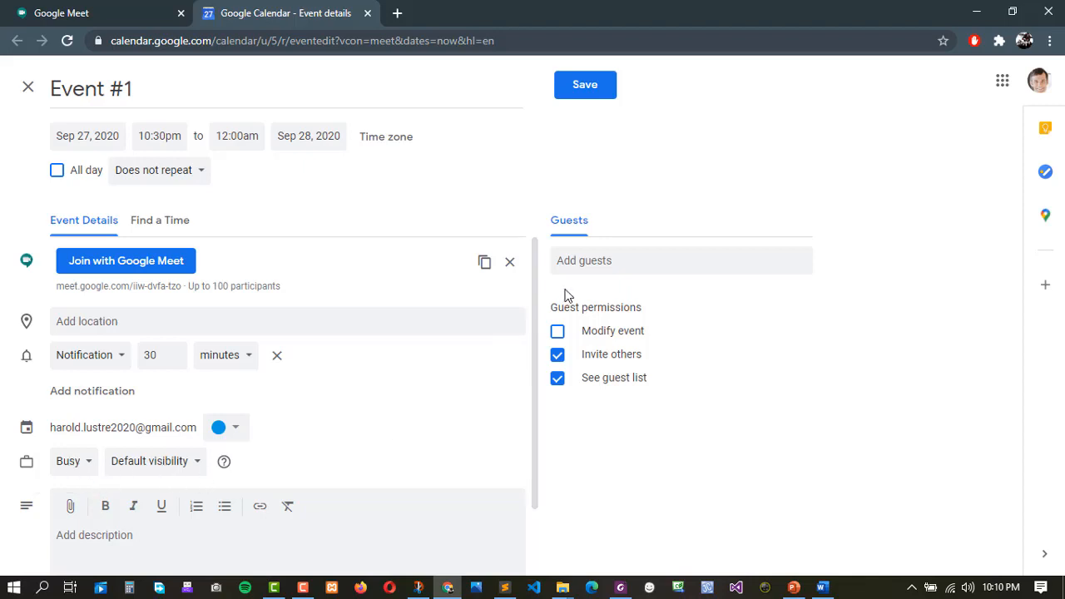
{"action": "left_click", "coordinate": [604, 261]}
{"action": "left_click", "coordinate": [1039, 83]}
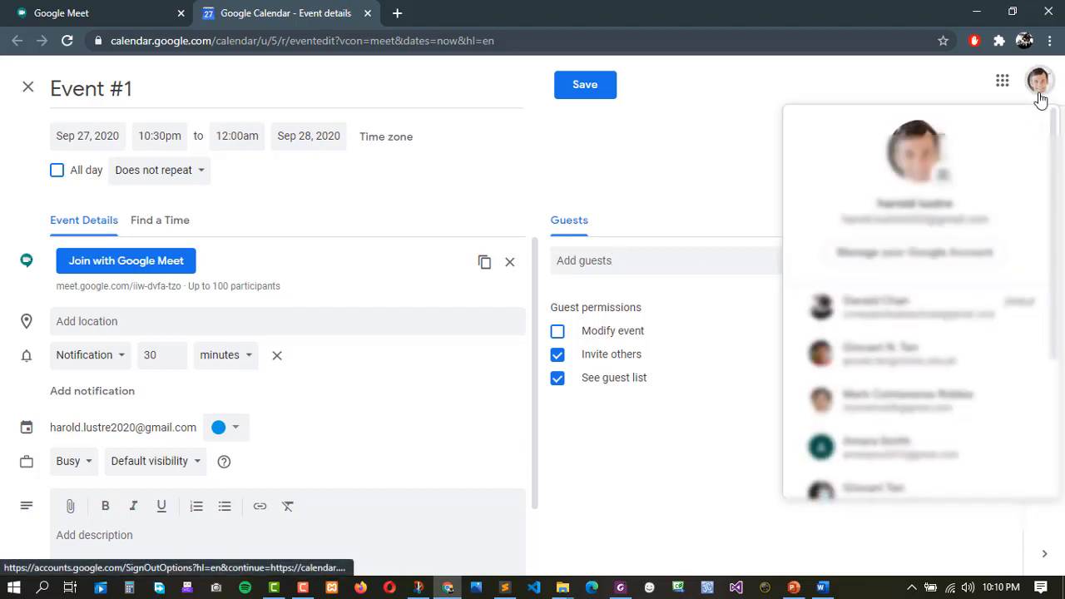
{"action": "scroll", "coordinate": [885, 421], "scroll_direction": "down", "scroll_amount": 2}
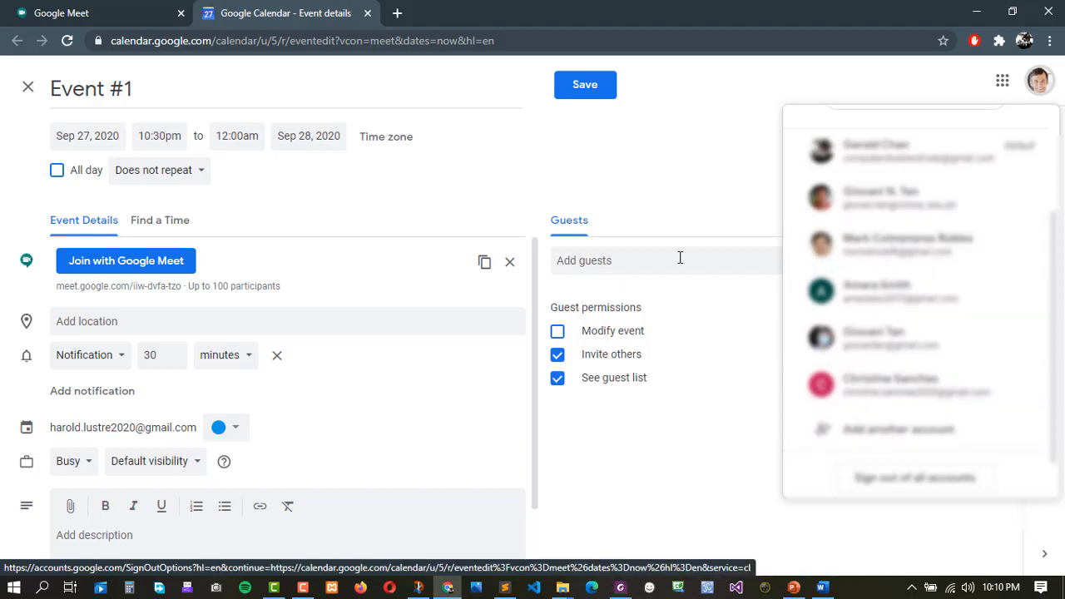
{"action": "left_click", "coordinate": [648, 268]}
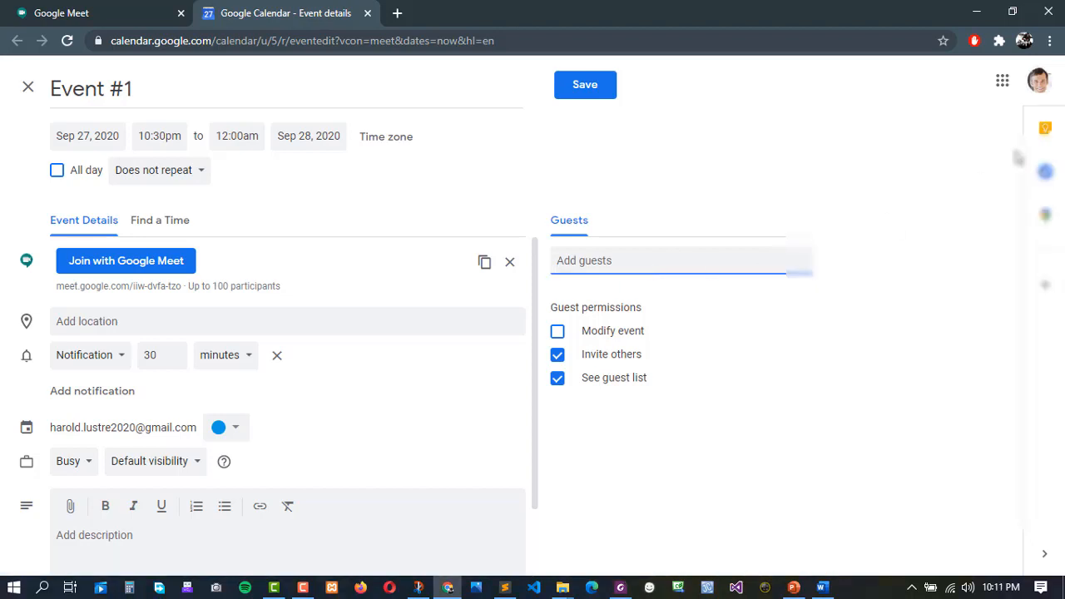
{"action": "left_click", "coordinate": [1039, 81]}
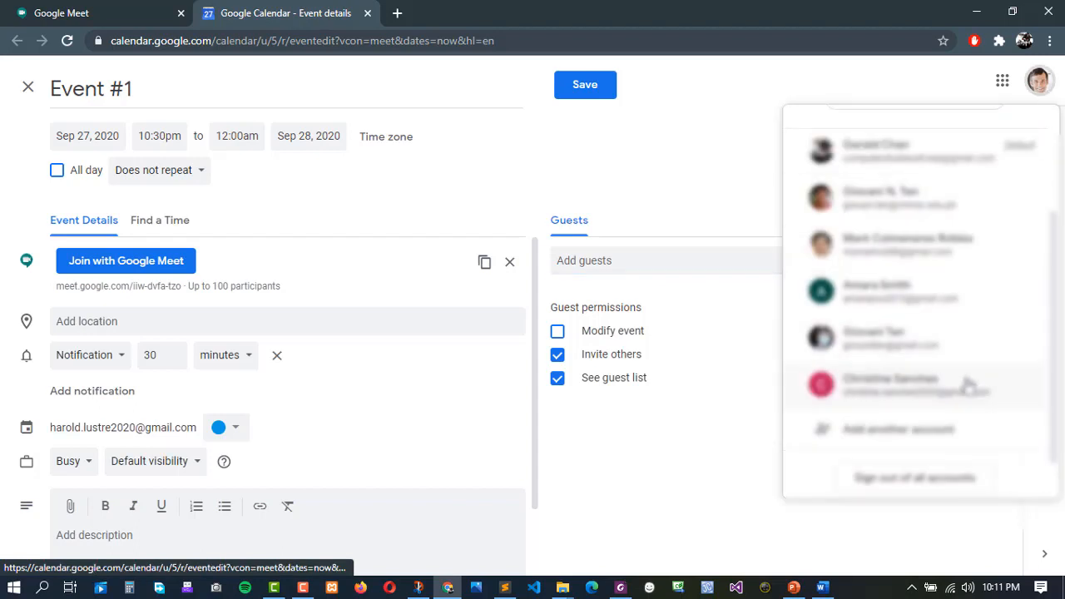
Add the student's Gmail address to Event #1's guest list.
{"action": "left_click", "coordinate": [647, 261]}
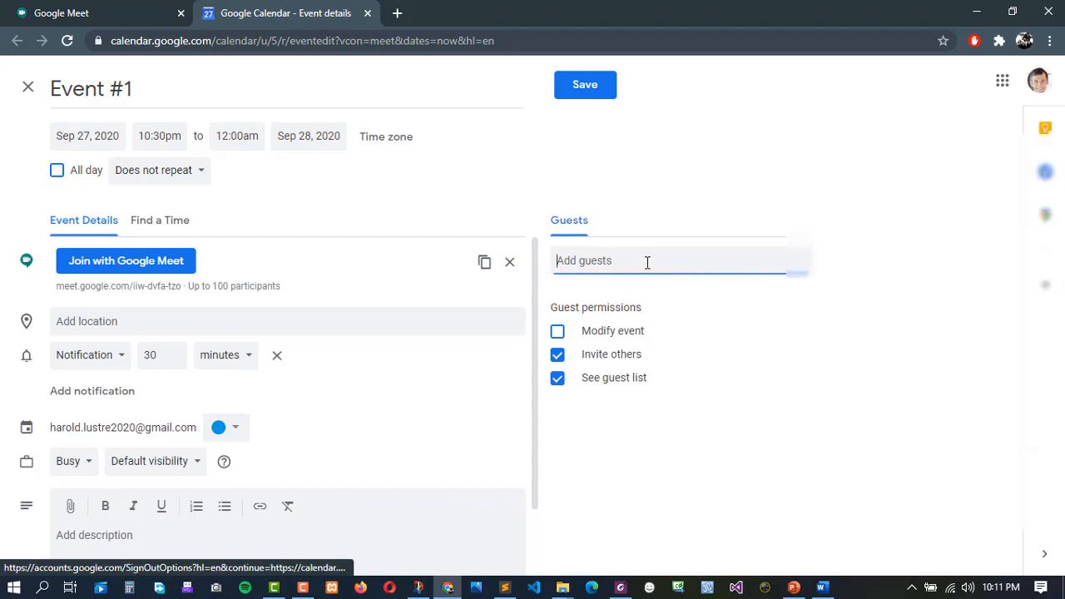
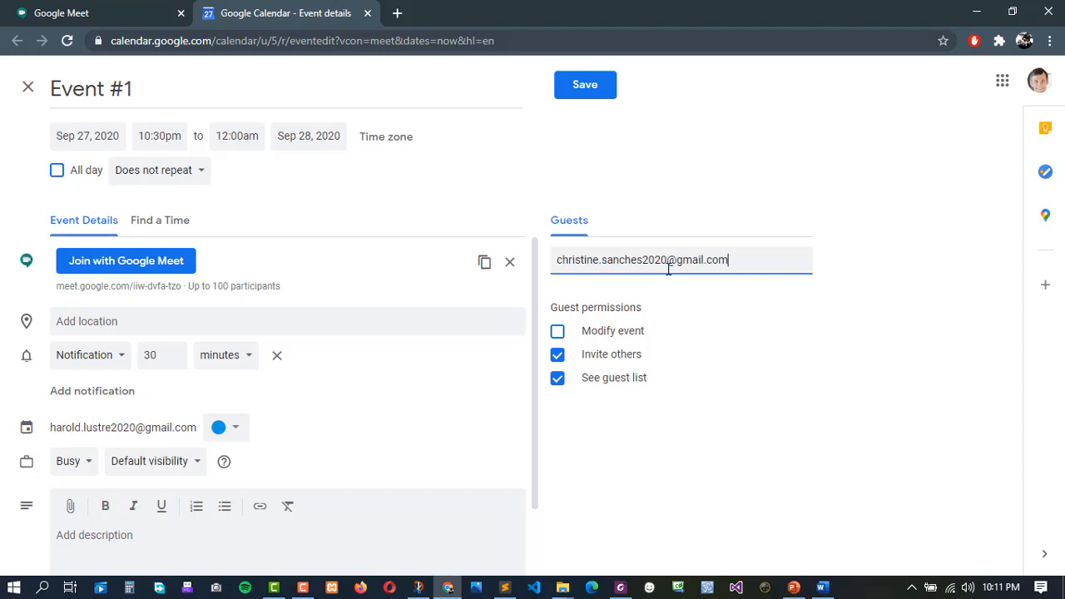
{"action": "key", "text": "Return"}
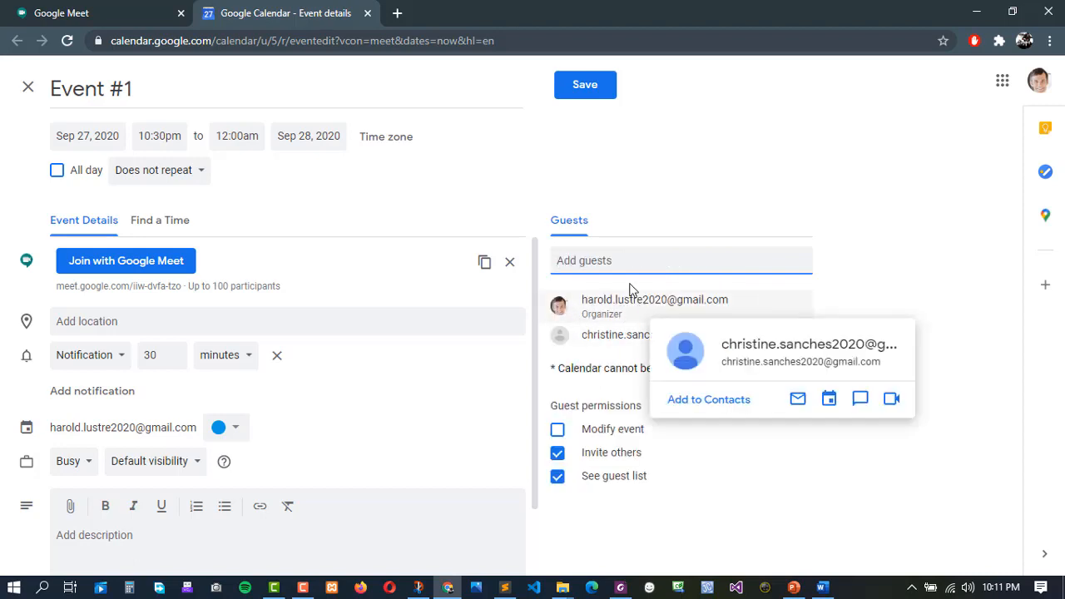
{"action": "mouse_move", "coordinate": [633, 320]}
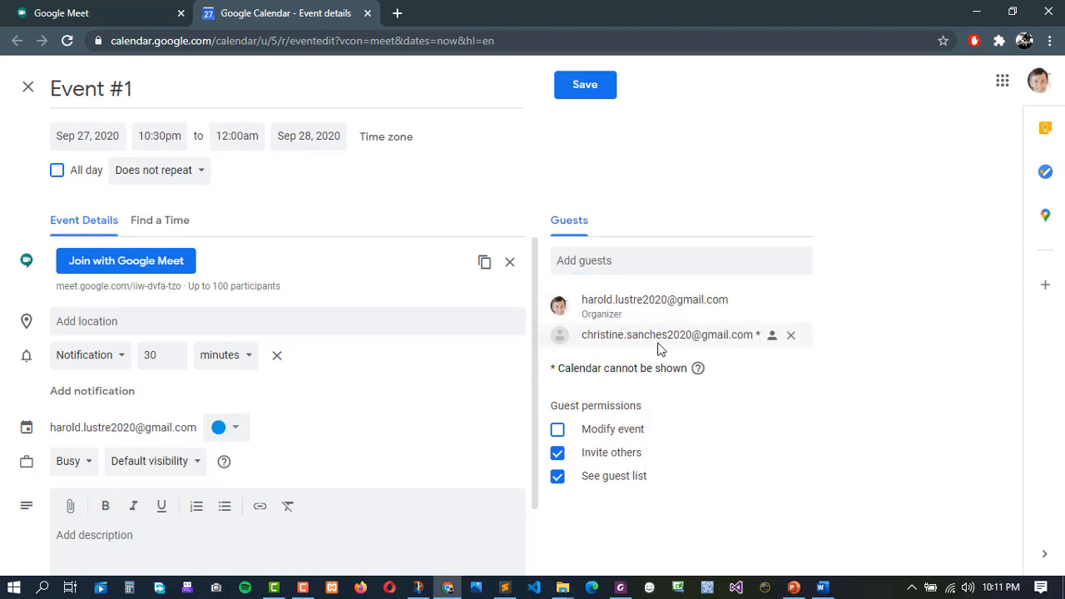
{"action": "mouse_move", "coordinate": [660, 348]}
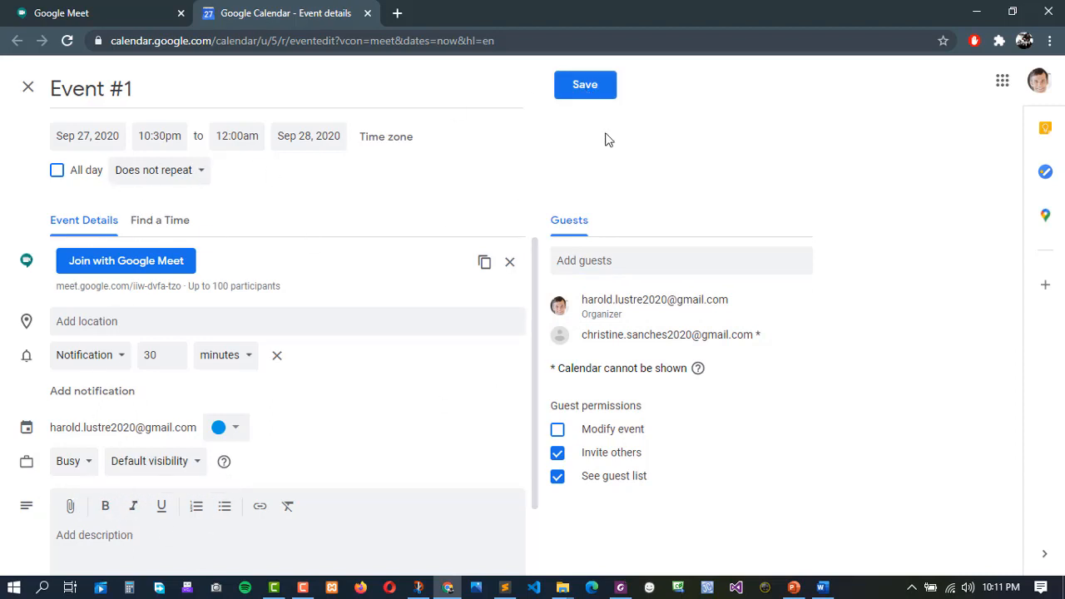
Save Event #1, send the guest invitation email, and review its details in the week view.
{"action": "left_click", "coordinate": [587, 90]}
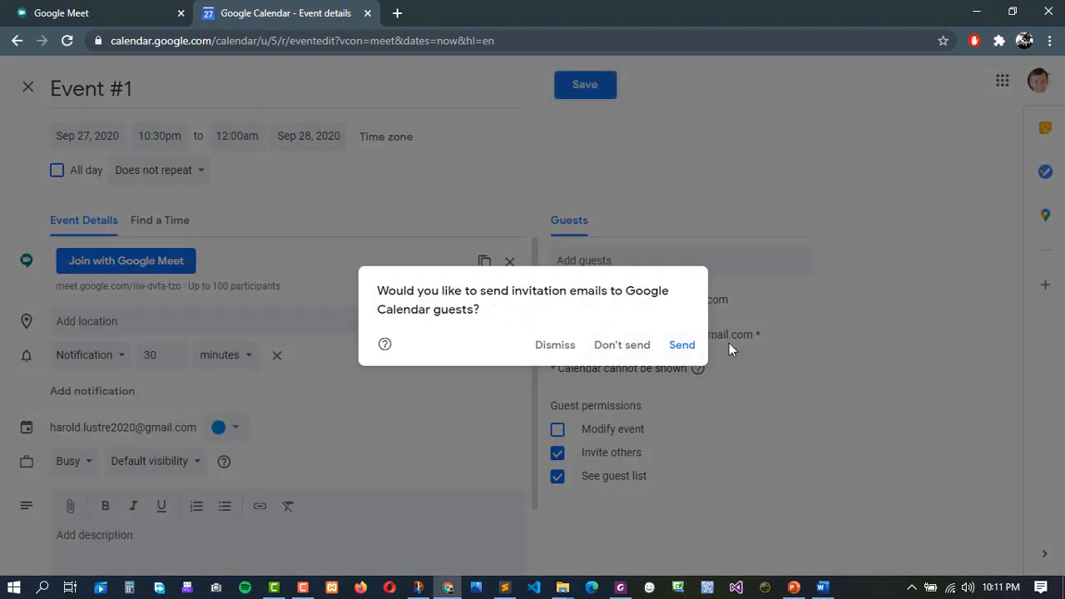
{"action": "left_click", "coordinate": [683, 345]}
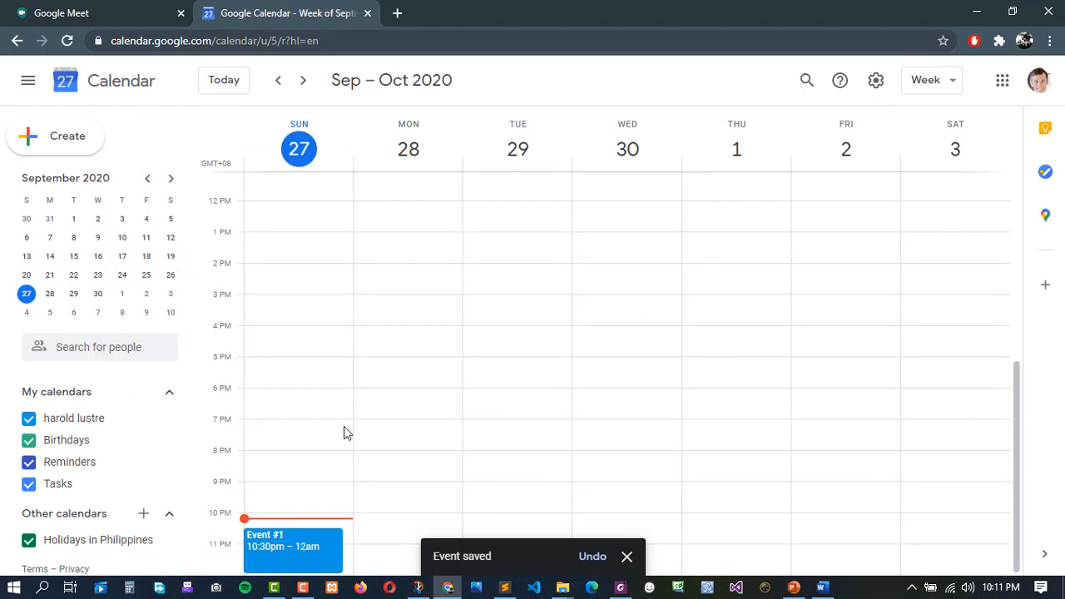
{"action": "left_click", "coordinate": [314, 550]}
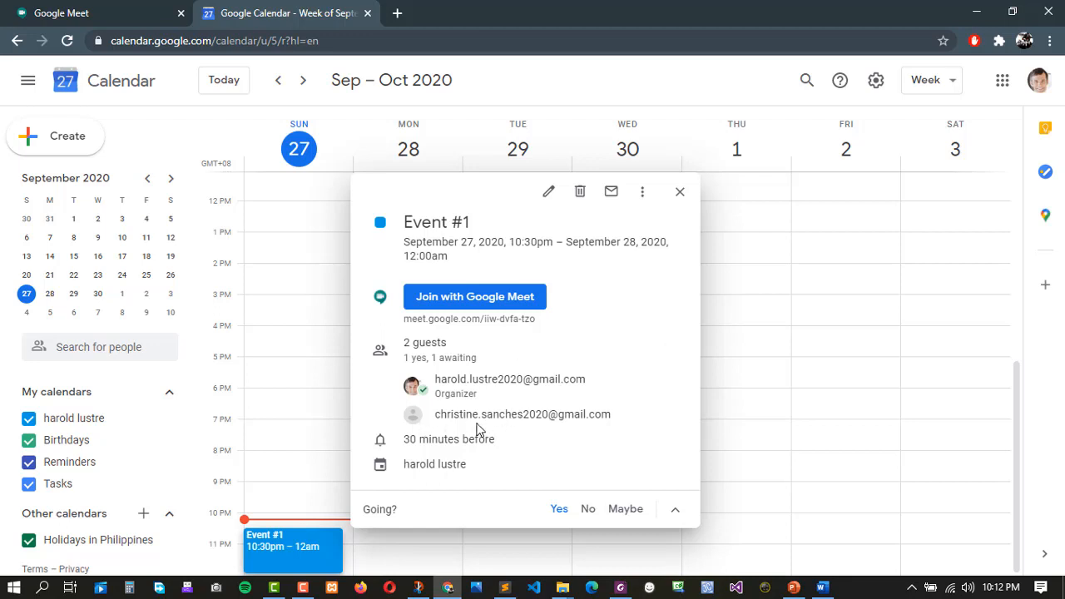
{"action": "mouse_move", "coordinate": [549, 421]}
{"action": "left_click", "coordinate": [564, 72]}
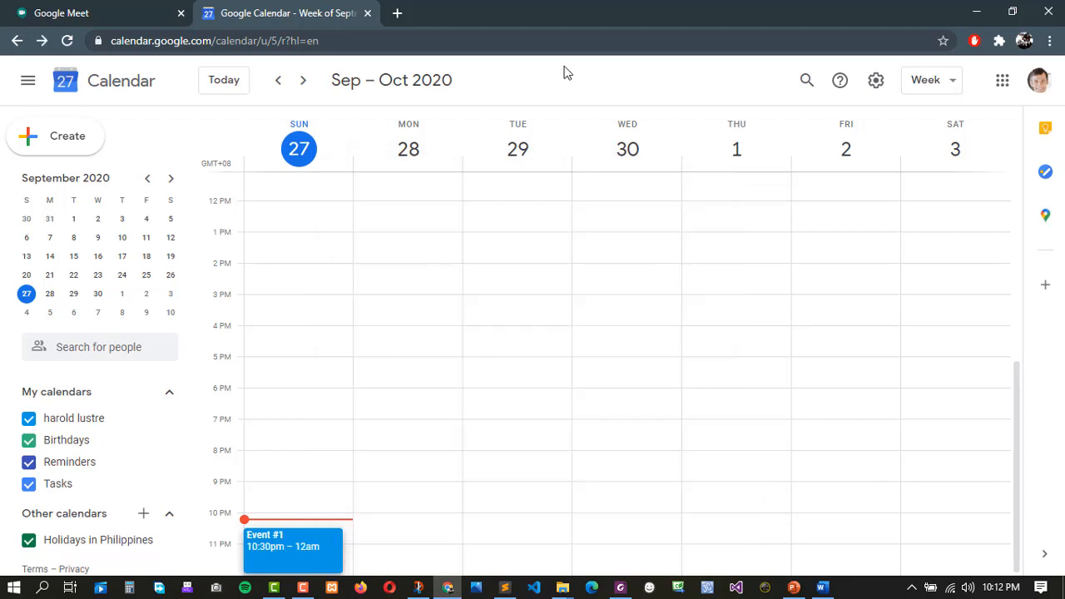
Open Gmail in a new tab, switch to the student's account, and close the old Gmail tab.
{"action": "left_click", "coordinate": [398, 13]}
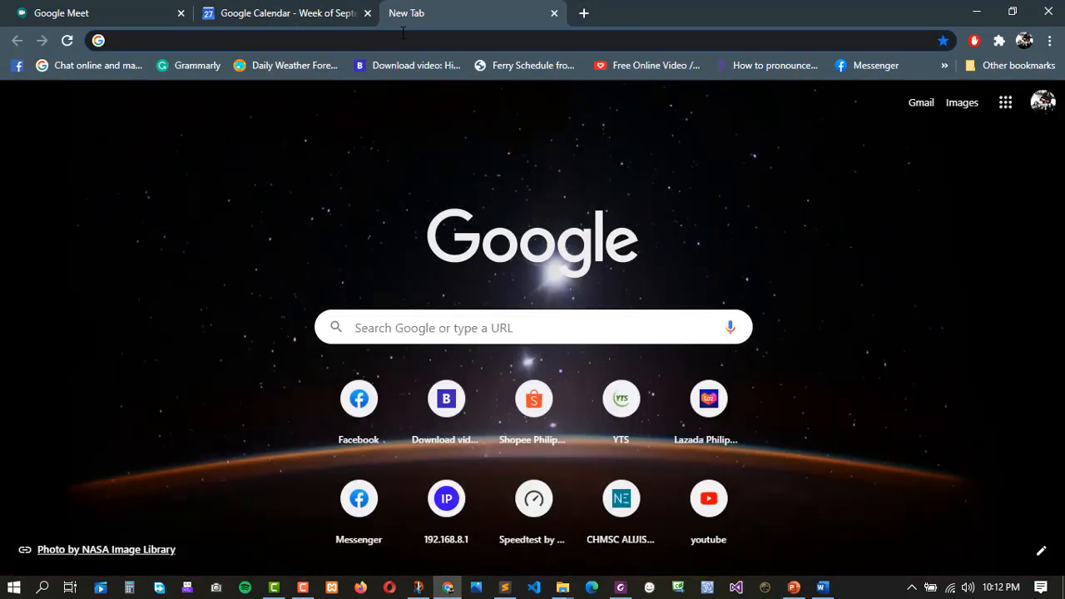
{"action": "left_click", "coordinate": [915, 104]}
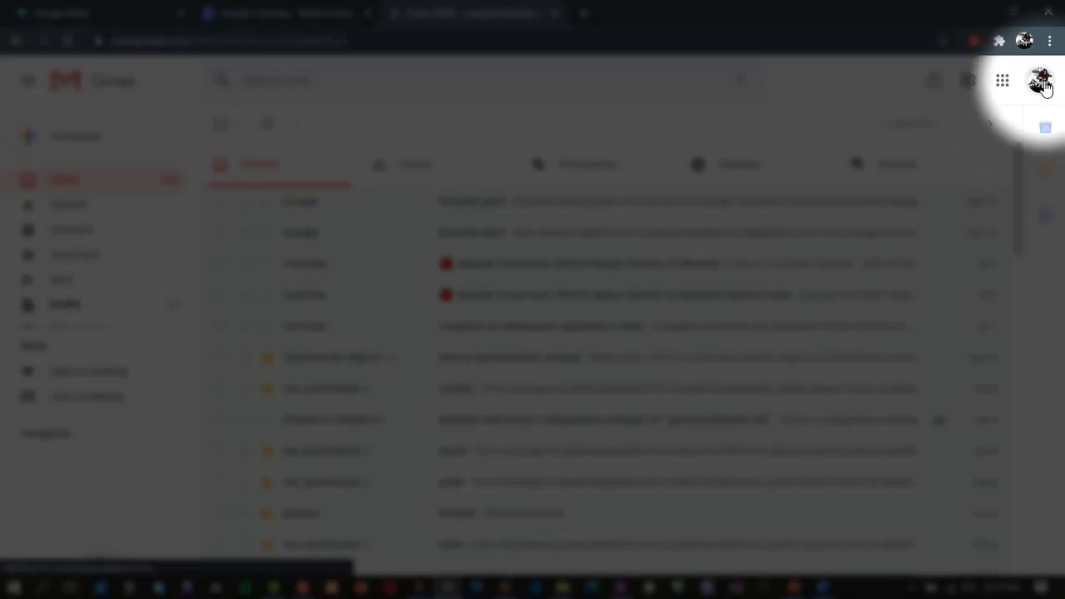
{"action": "left_click", "coordinate": [1040, 82]}
{"action": "scroll", "coordinate": [937, 358], "scroll_direction": "down", "scroll_amount": 3}
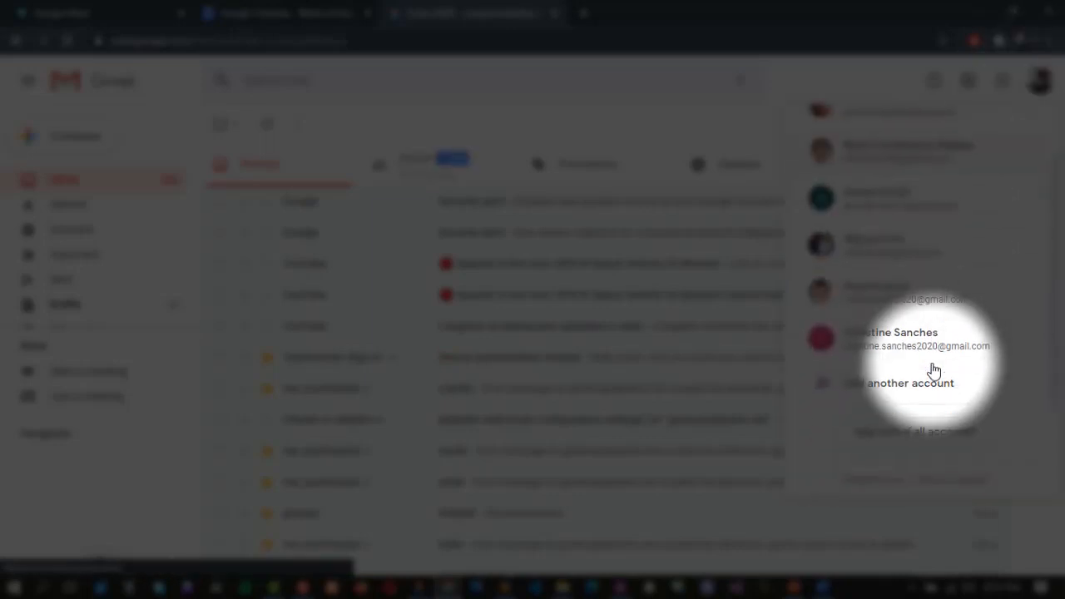
{"action": "left_click", "coordinate": [861, 348]}
{"action": "left_click", "coordinate": [547, 23]}
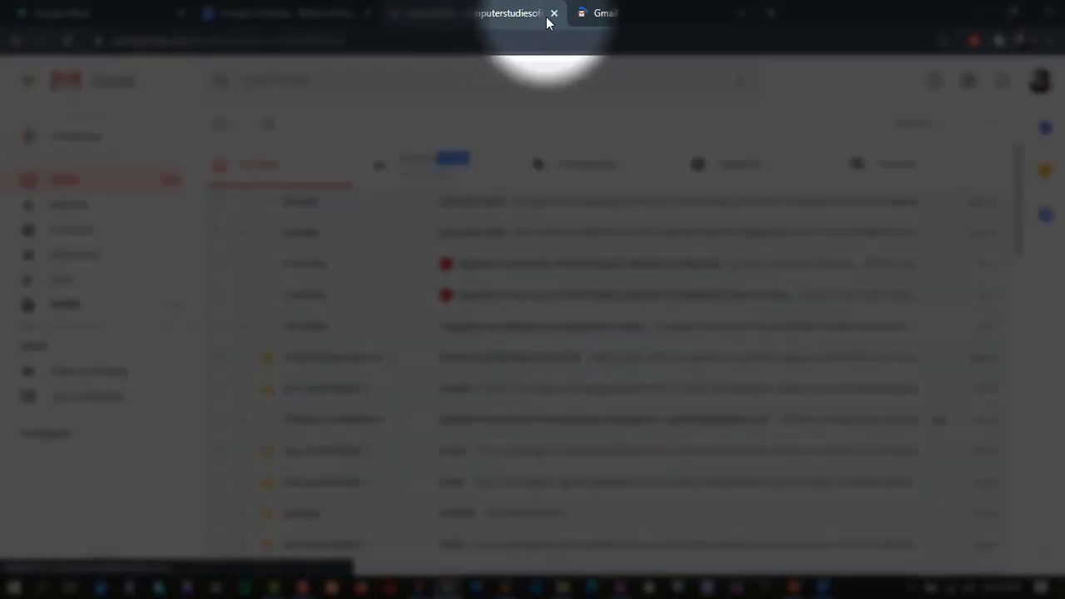
{"action": "left_click", "coordinate": [553, 13]}
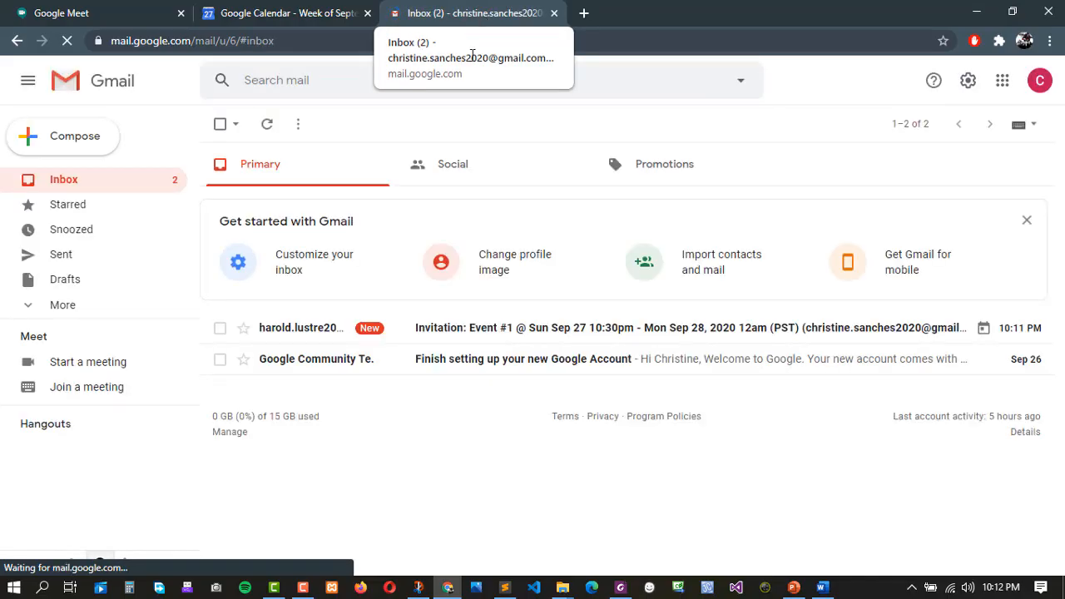
Open the 'Invitation: Event #1' email and scroll to its Google Meet joining info.
{"action": "left_click", "coordinate": [431, 341]}
{"action": "scroll", "coordinate": [590, 345], "scroll_direction": "down", "scroll_amount": 1}
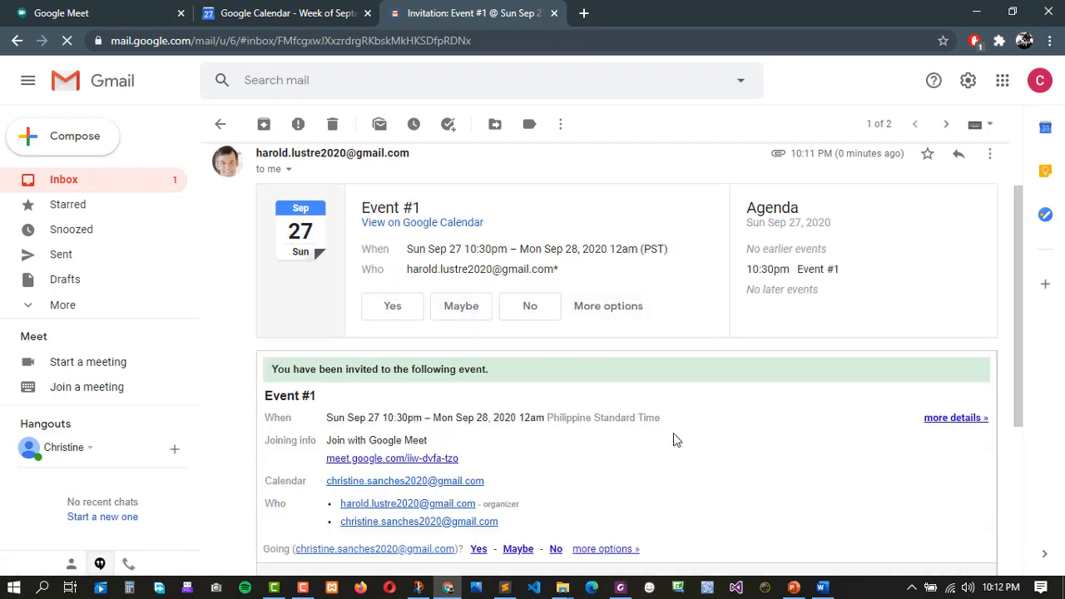
{"action": "scroll", "coordinate": [657, 434], "scroll_direction": "down", "scroll_amount": 1}
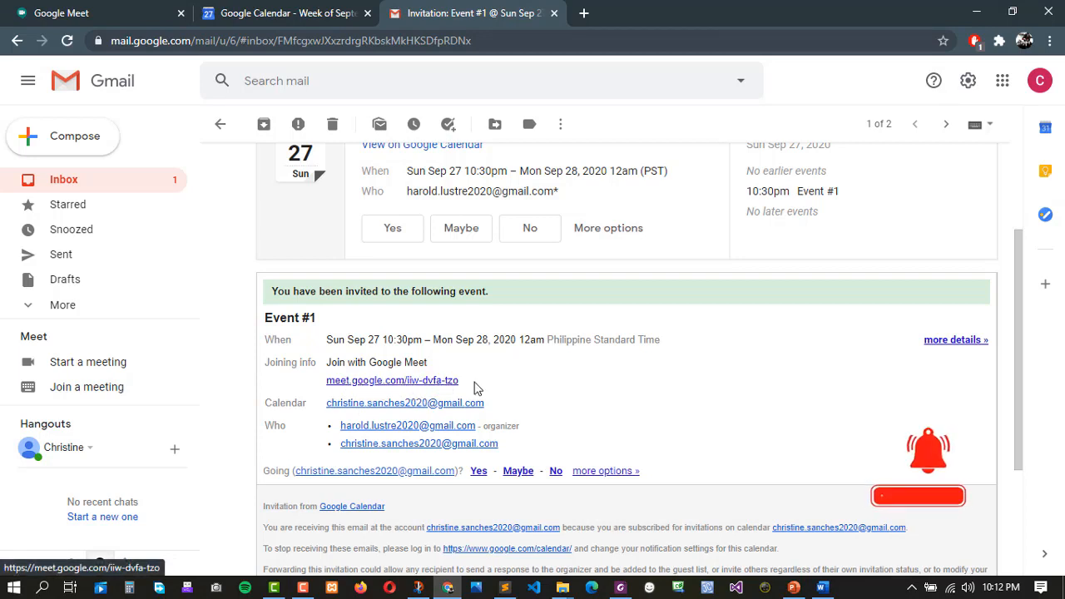
{"action": "scroll", "coordinate": [419, 389], "scroll_direction": "down", "scroll_amount": 1}
{"action": "scroll", "coordinate": [419, 390], "scroll_direction": "down", "scroll_amount": 1}
{"action": "scroll", "coordinate": [408, 393], "scroll_direction": "up", "scroll_amount": 2}
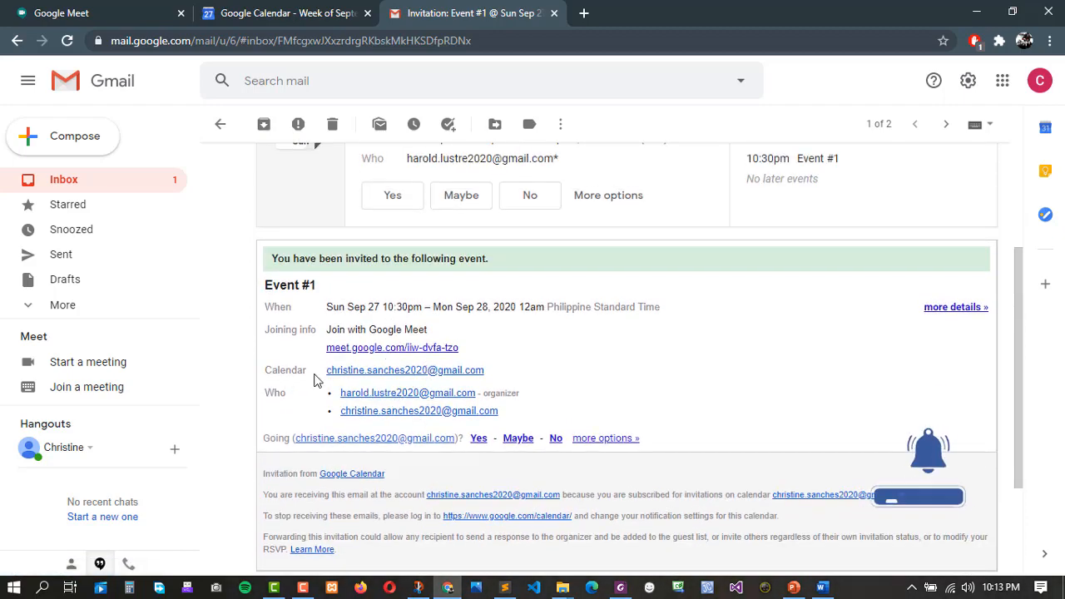
{"action": "left_click", "coordinate": [254, 10]}
{"action": "left_click", "coordinate": [456, 10]}
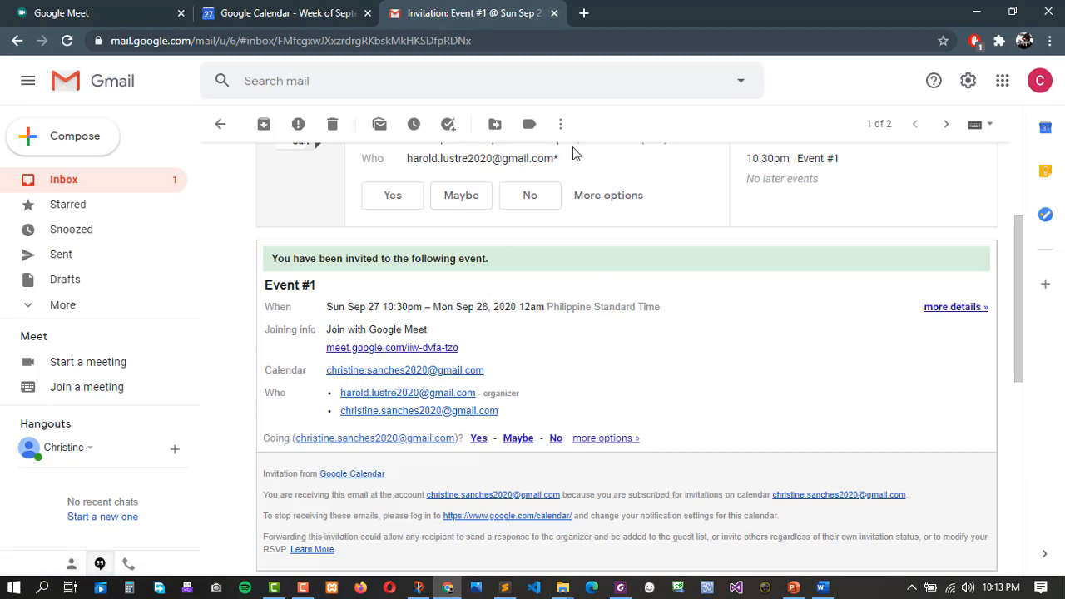
Load calendar.google.com in a new Chrome tab.
{"action": "left_click", "coordinate": [585, 15]}
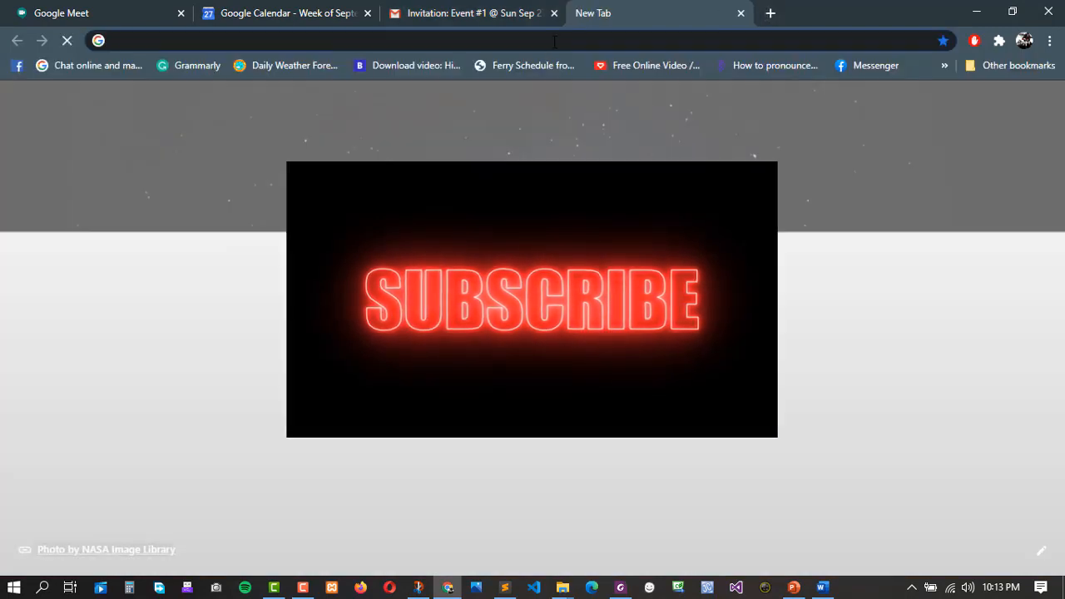
{"action": "type", "text": "cla"}
{"action": "key", "text": "BackSpace"}
{"action": "key", "text": "BackSpace"}
{"action": "key", "text": "BackSpace"}
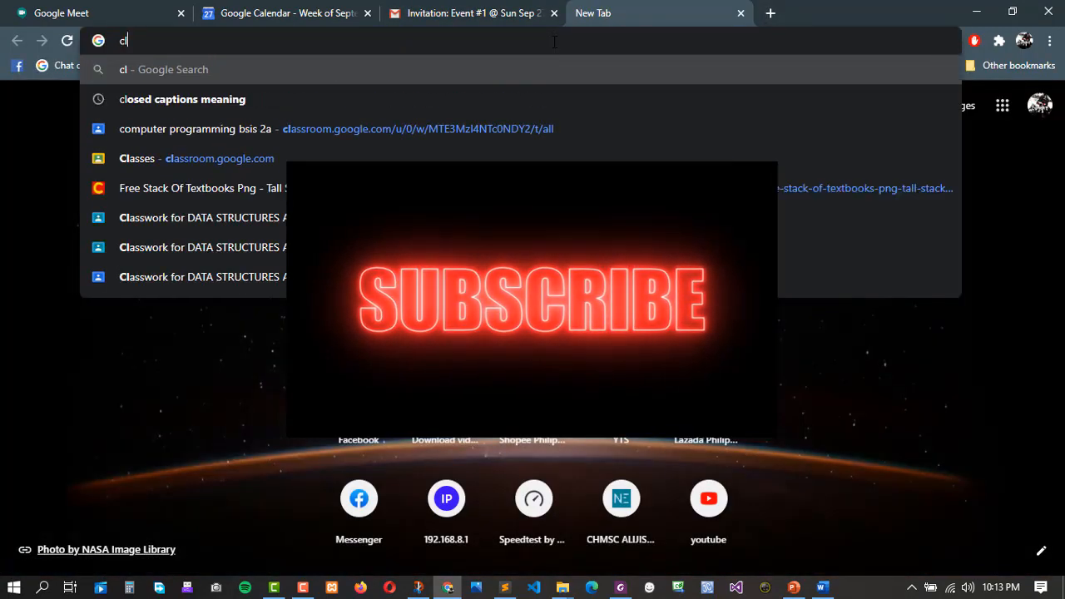
{"action": "type", "text": "al"}
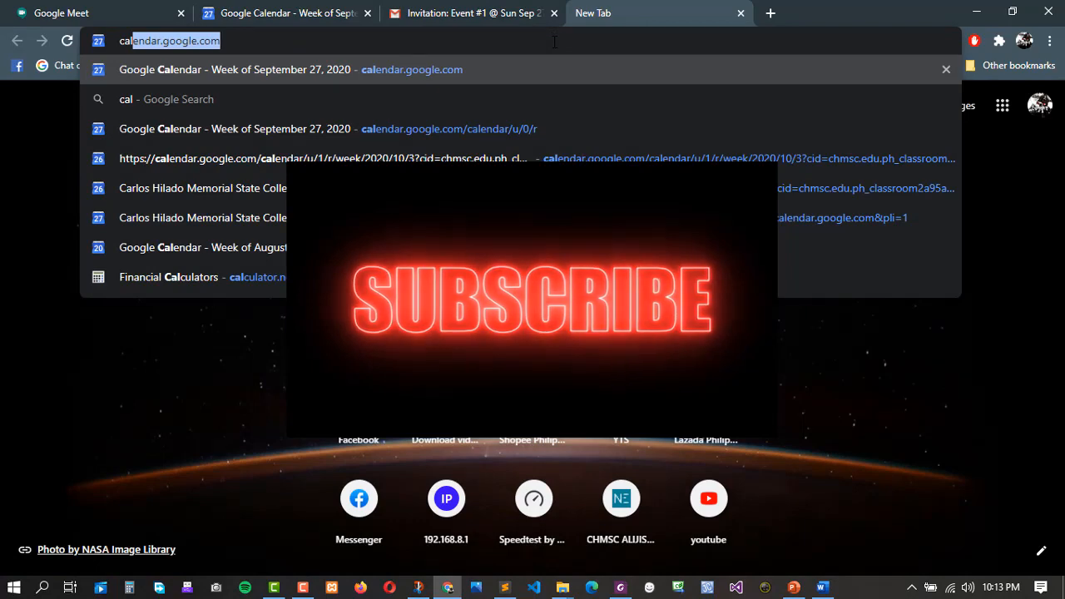
{"action": "key", "text": "Right"}
{"action": "key", "text": "Return"}
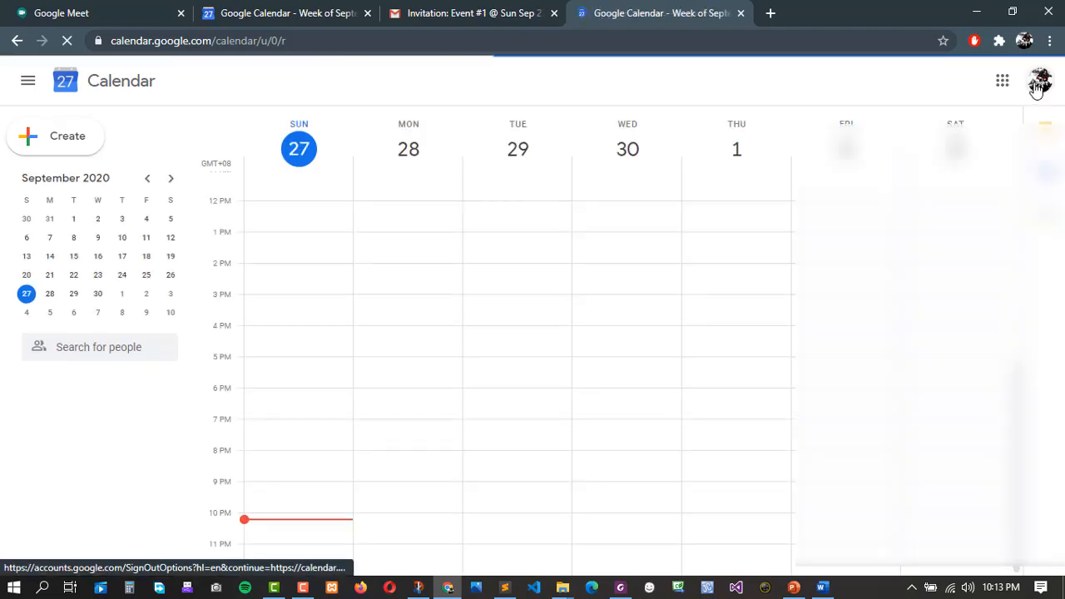
Switch to the guest's Google account and close the duplicate Calendar tab.
{"action": "scroll", "coordinate": [919, 358], "scroll_direction": "down", "scroll_amount": 3}
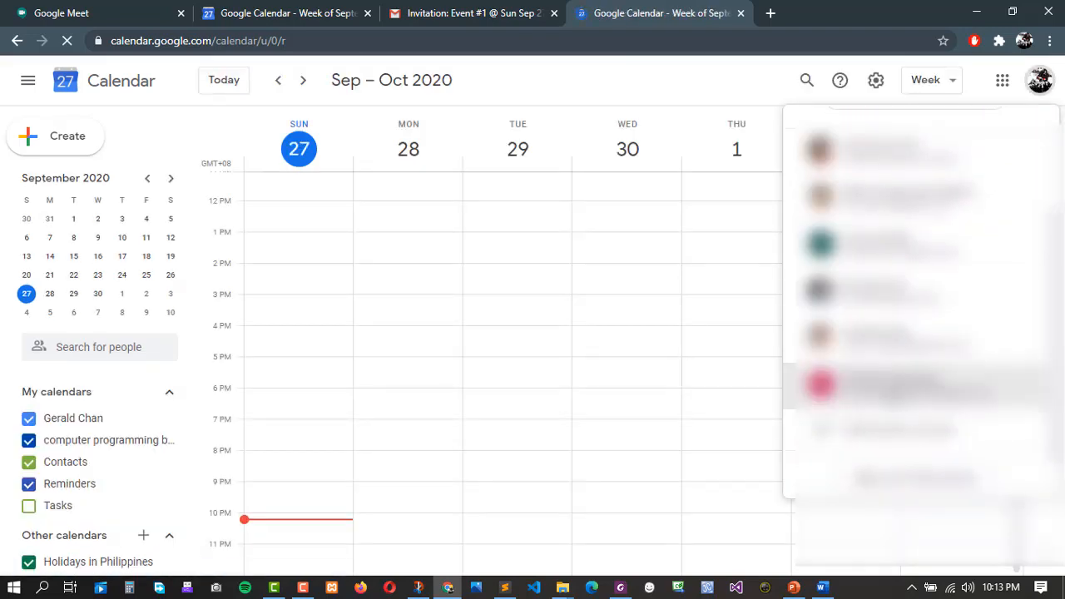
{"action": "left_click", "coordinate": [890, 390]}
{"action": "left_click", "coordinate": [681, 17]}
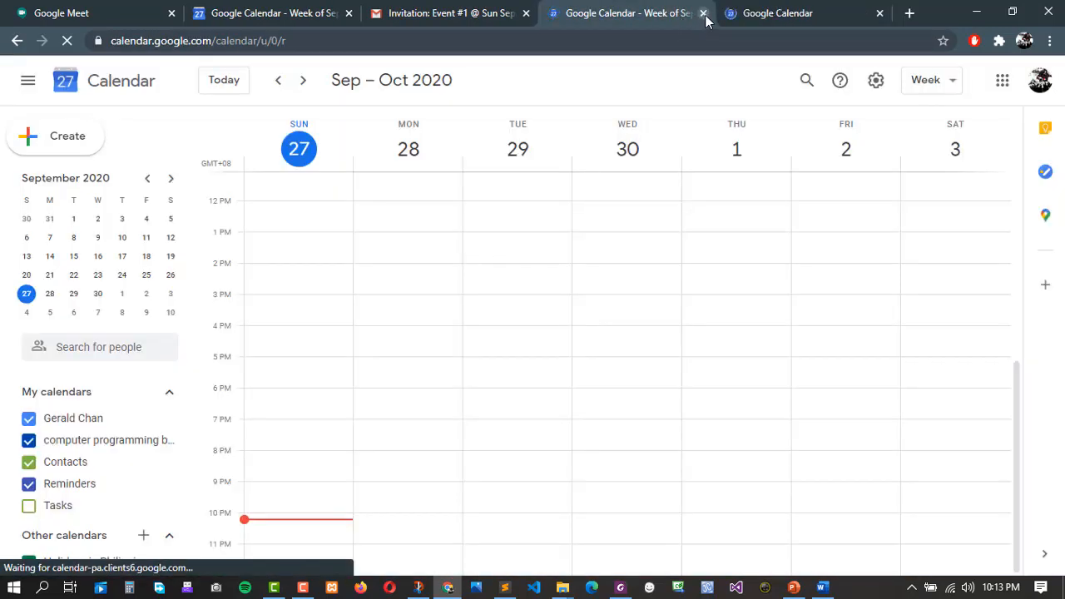
{"action": "left_click", "coordinate": [703, 14]}
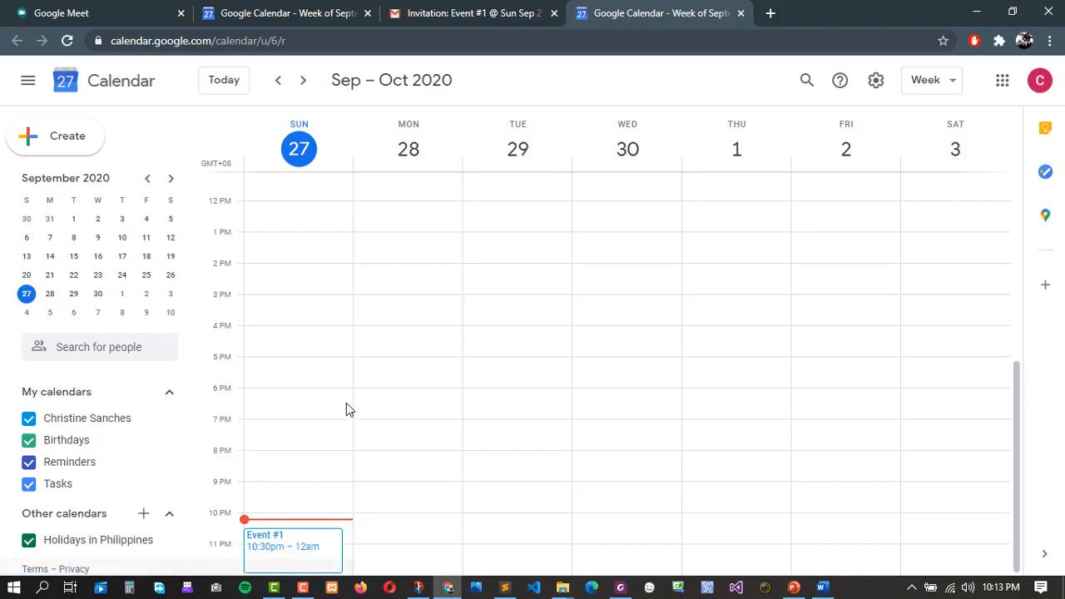
Answer Yes to Event #1 as the guest, then return to the Gmail invitation.
{"action": "left_click", "coordinate": [279, 544]}
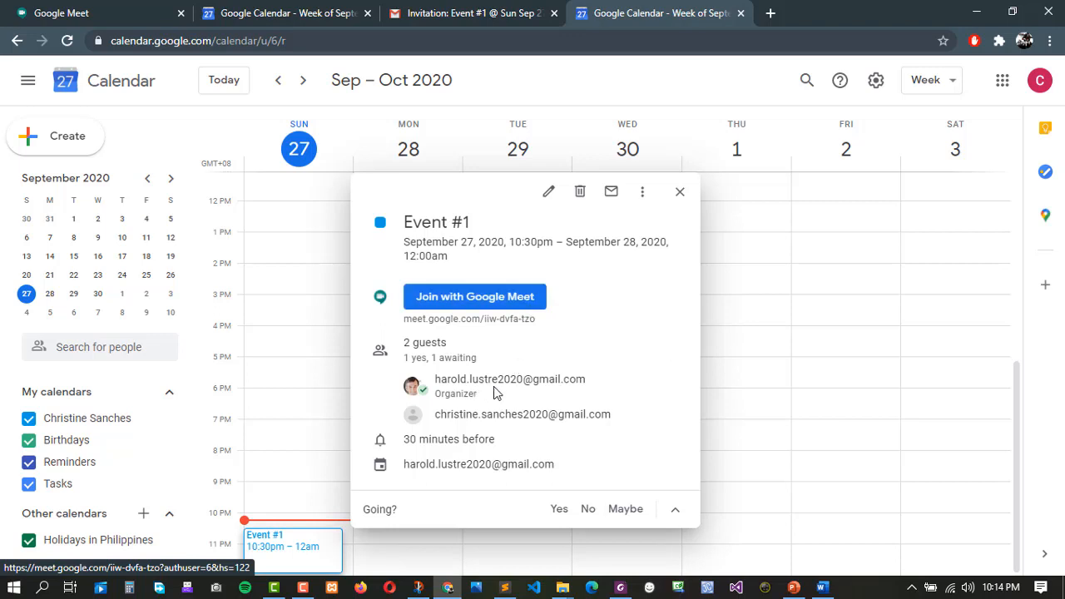
{"action": "mouse_move", "coordinate": [541, 382]}
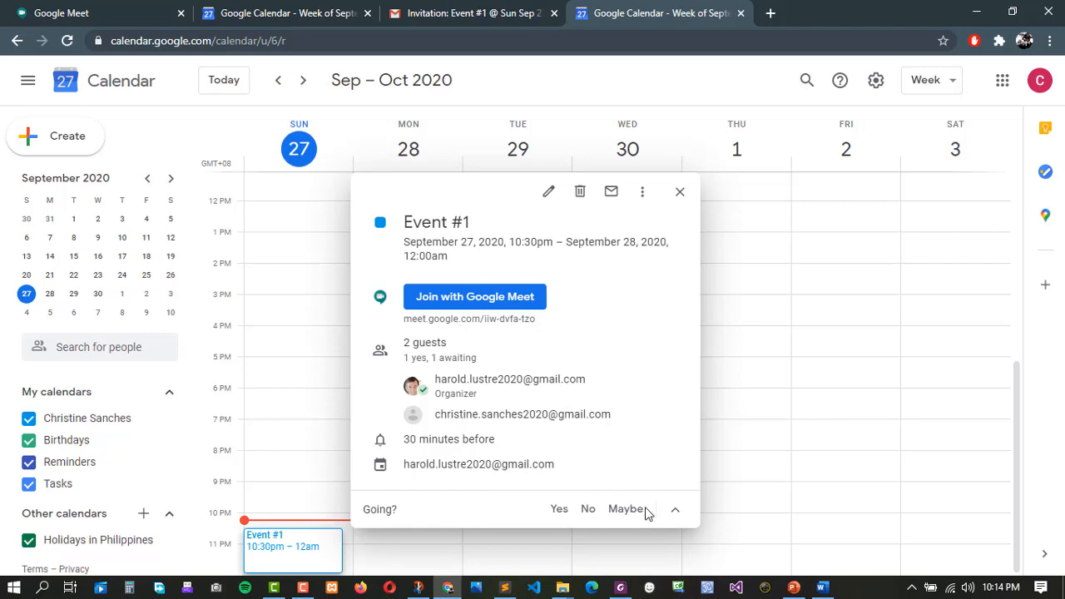
{"action": "left_click", "coordinate": [559, 509]}
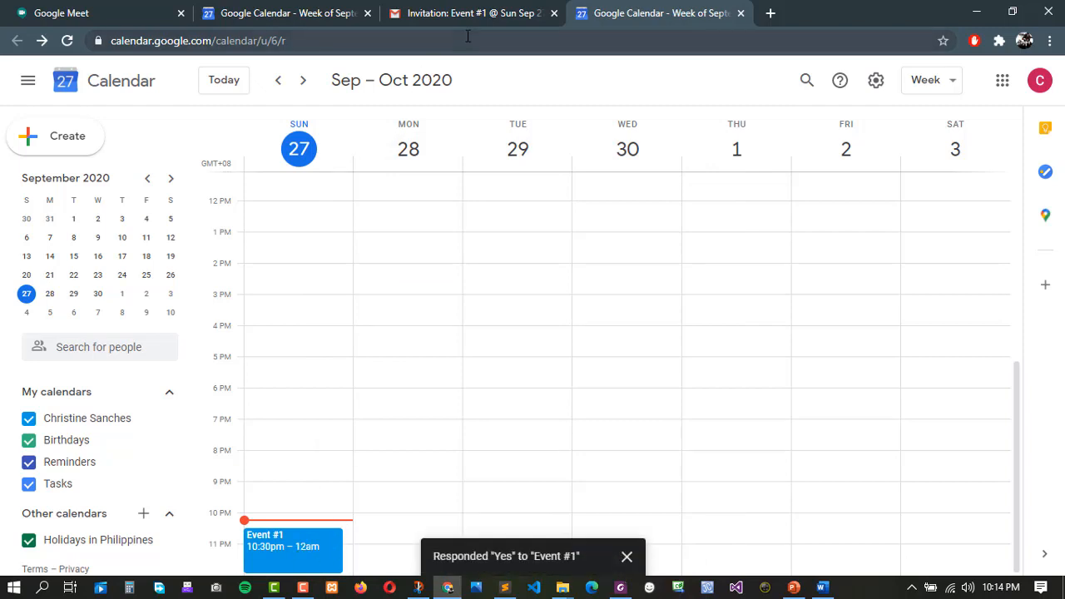
{"action": "left_click", "coordinate": [499, 13]}
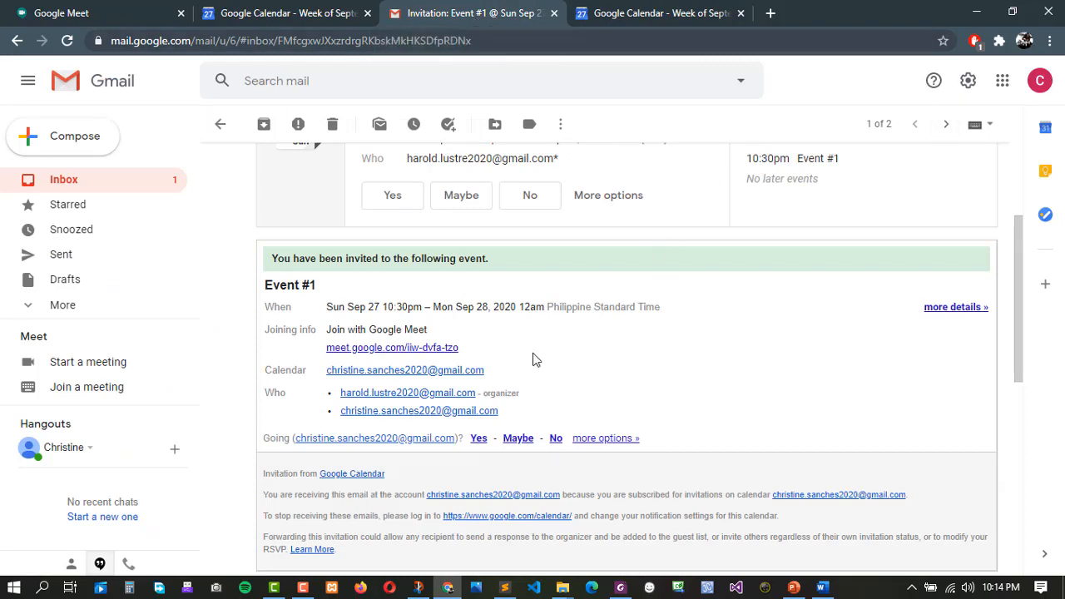
Confirm Yes on the Event #1 invitation card, then return to the organizer's calendar.
{"action": "scroll", "coordinate": [502, 388], "scroll_direction": "up", "scroll_amount": 2}
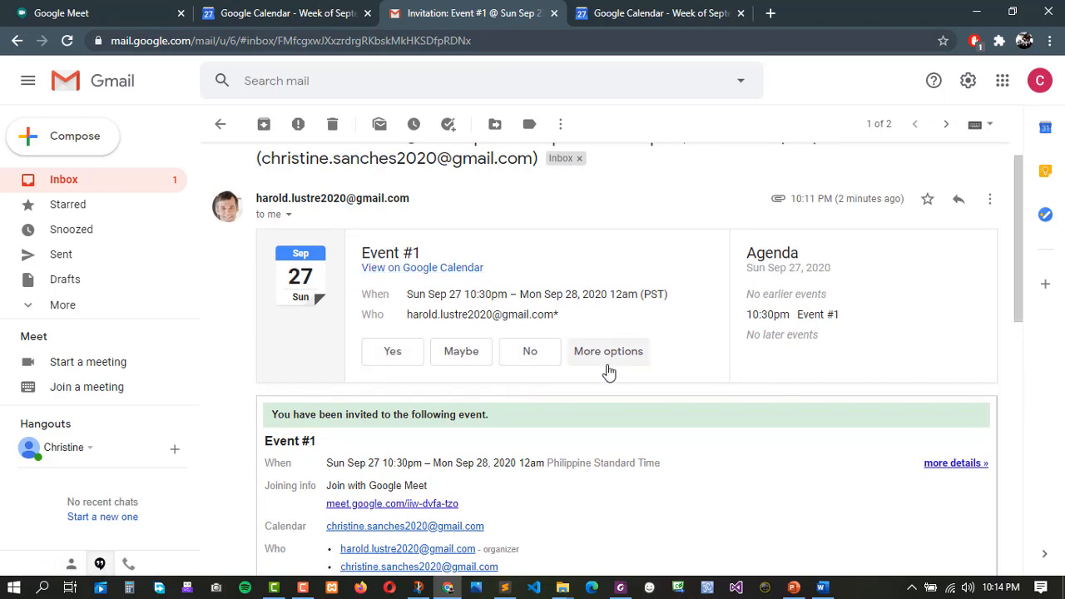
{"action": "left_click", "coordinate": [390, 358]}
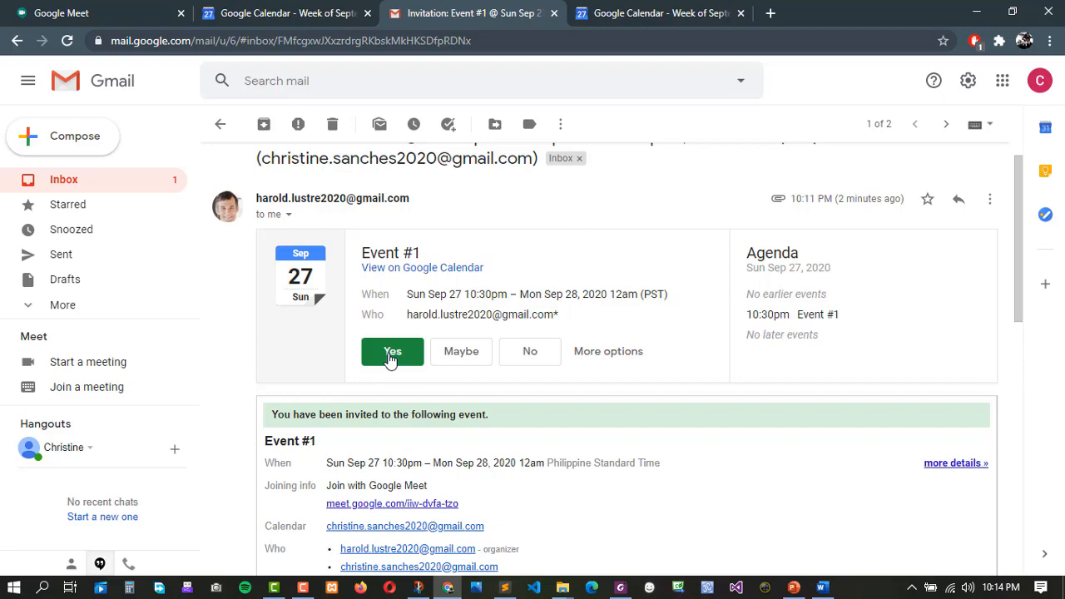
{"action": "scroll", "coordinate": [431, 388], "scroll_direction": "down", "scroll_amount": 4}
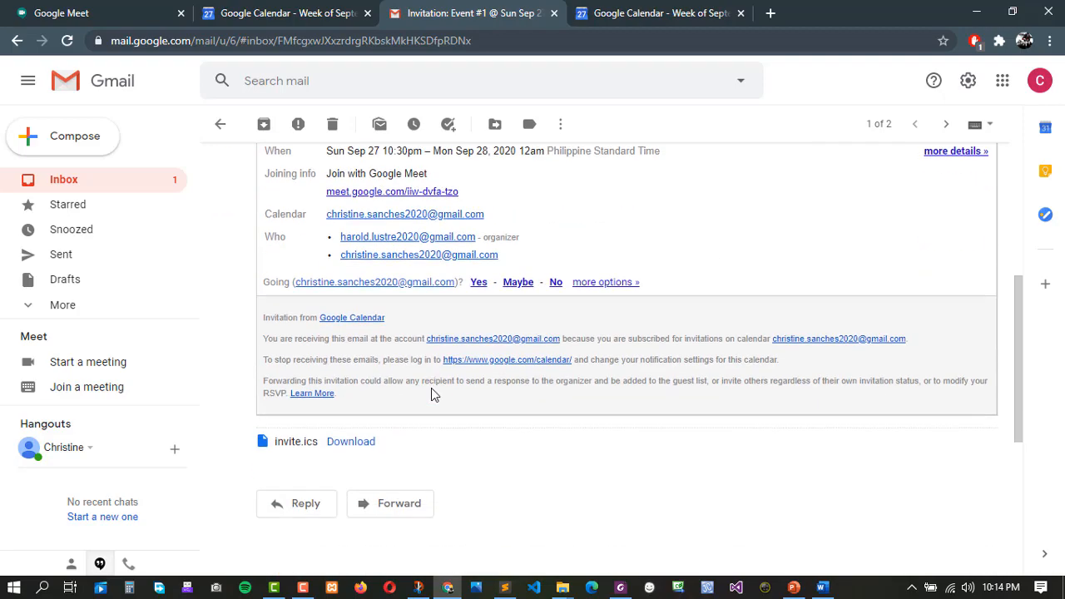
{"action": "scroll", "coordinate": [431, 388], "scroll_direction": "up", "scroll_amount": 5}
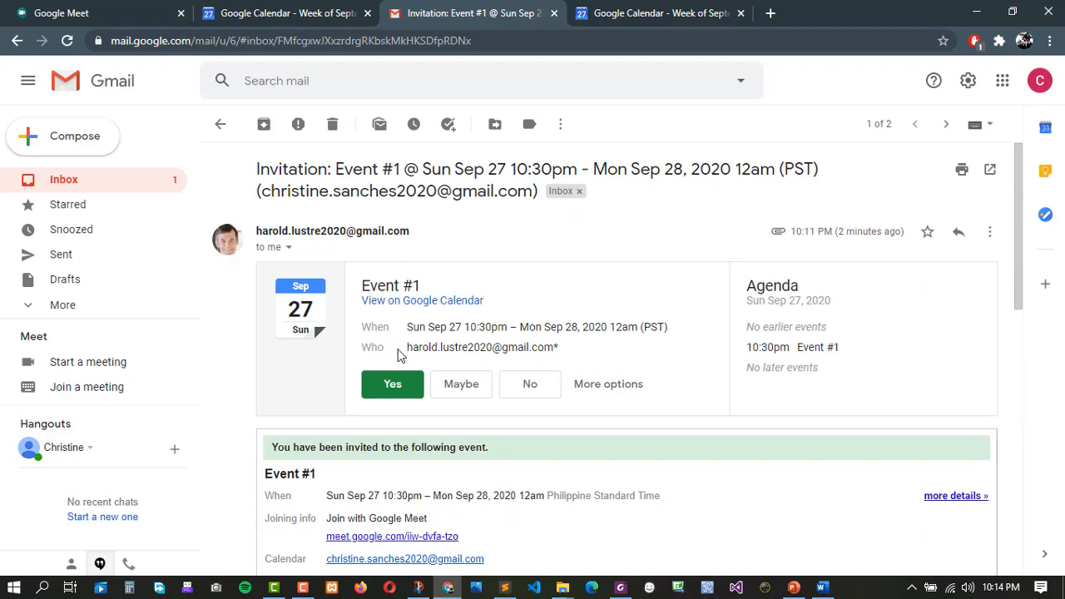
{"action": "scroll", "coordinate": [398, 355], "scroll_direction": "down", "scroll_amount": 3}
{"action": "scroll", "coordinate": [466, 352], "scroll_direction": "up", "scroll_amount": 3}
{"action": "left_click", "coordinate": [304, 12]}
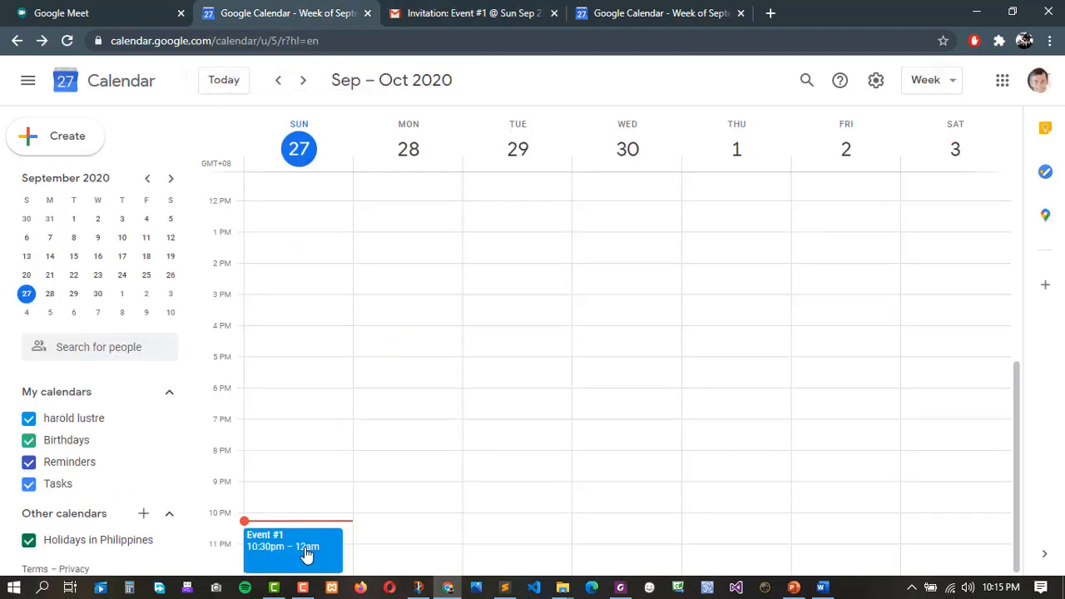
Verify both Event #1 guests accepted, then launch the organizer's Gmail from the apps menu.
{"action": "left_click", "coordinate": [272, 545]}
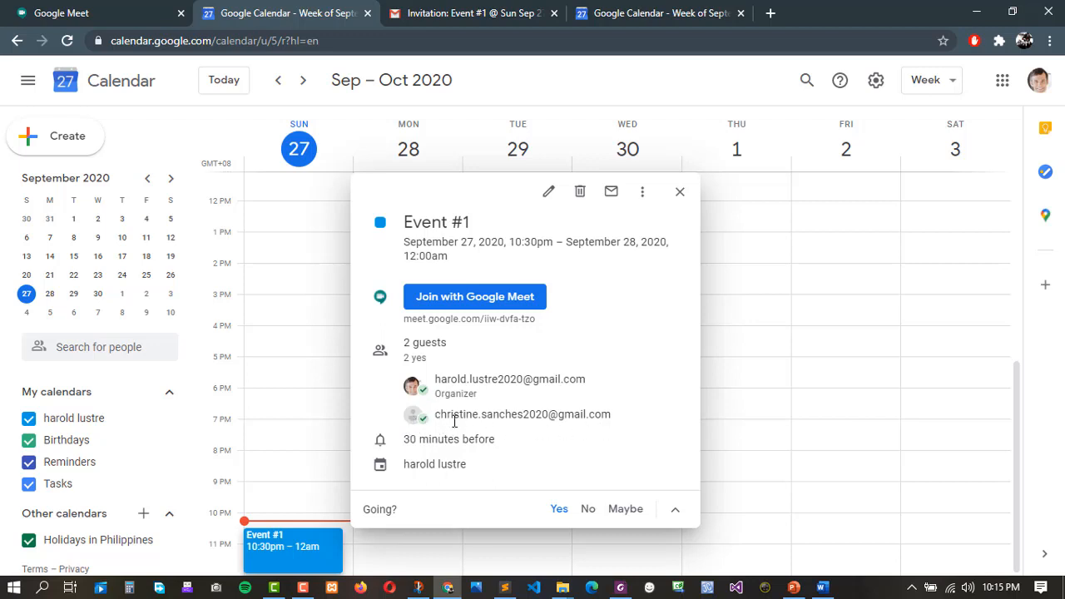
{"action": "mouse_move", "coordinate": [445, 419]}
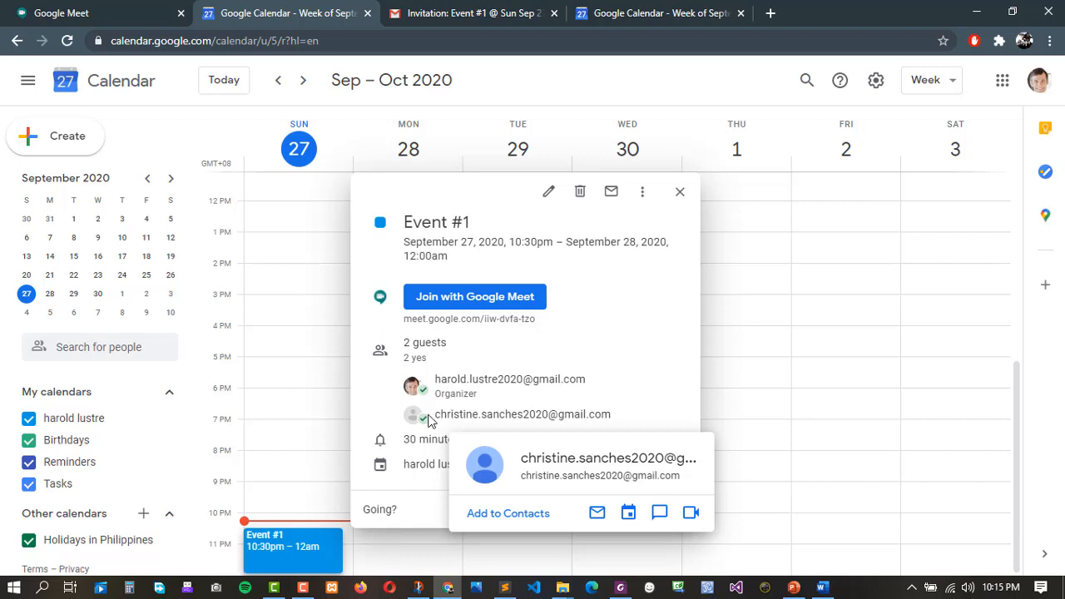
{"action": "left_click", "coordinate": [321, 393]}
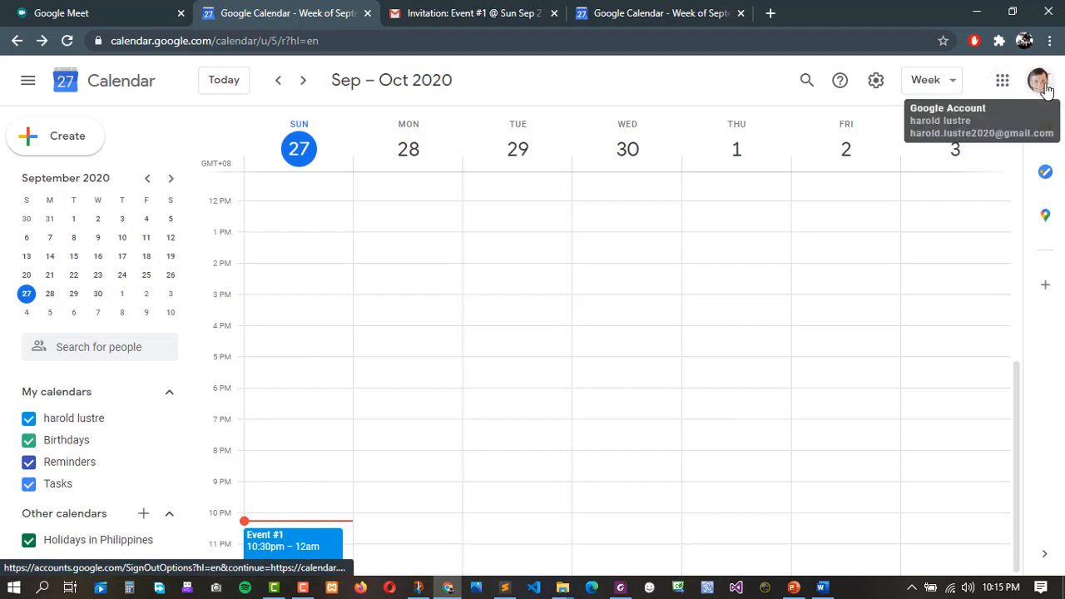
{"action": "left_click", "coordinate": [1009, 87]}
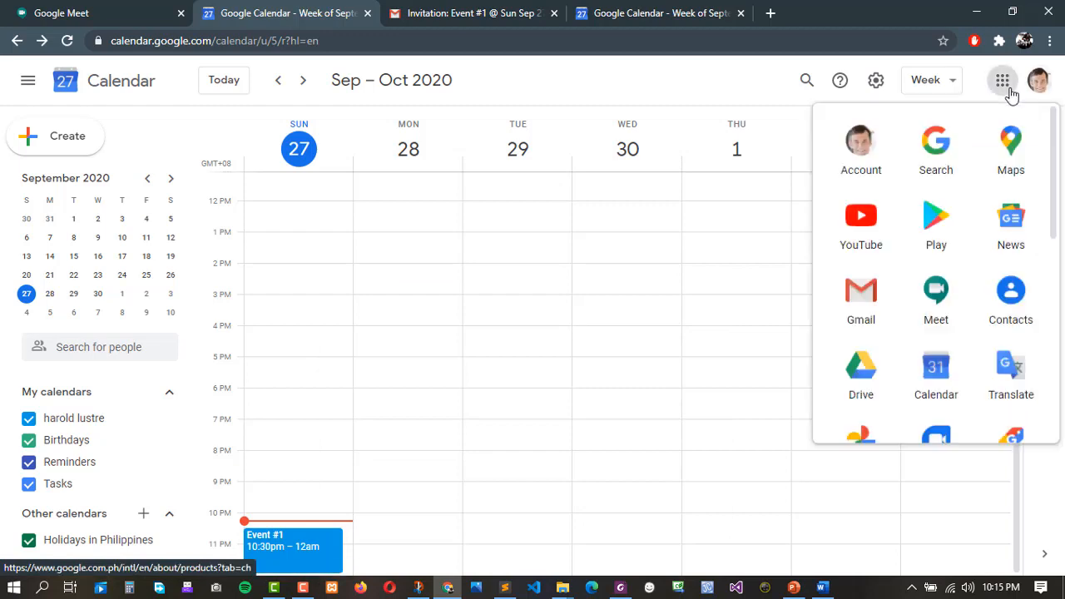
{"action": "left_click", "coordinate": [865, 301]}
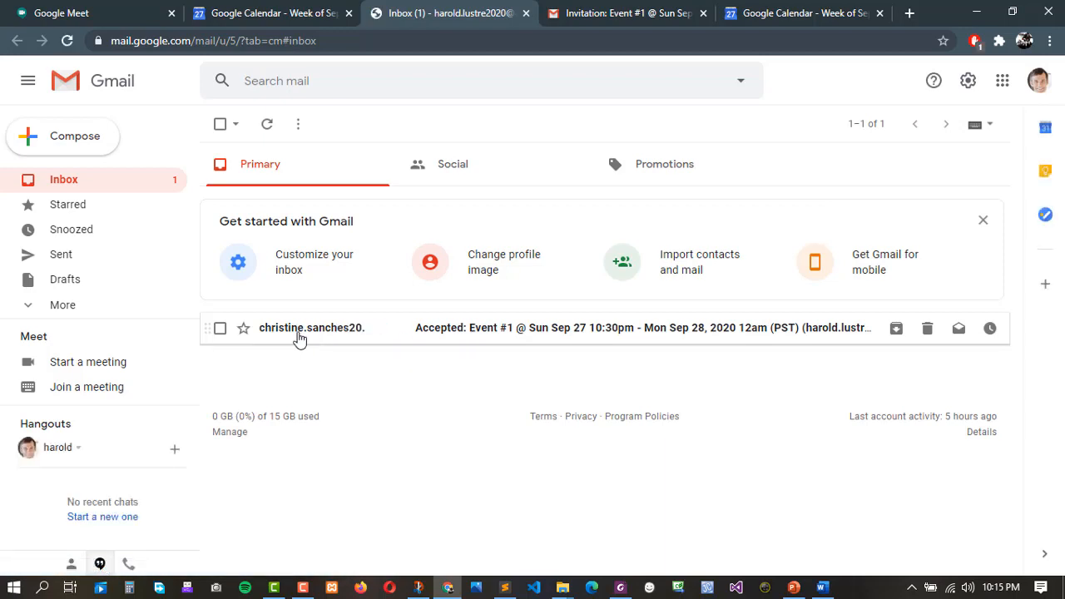
Open the 'Accepted: Event #1' email and read its 'has accepted this event' confirmation.
{"action": "left_click", "coordinate": [485, 336]}
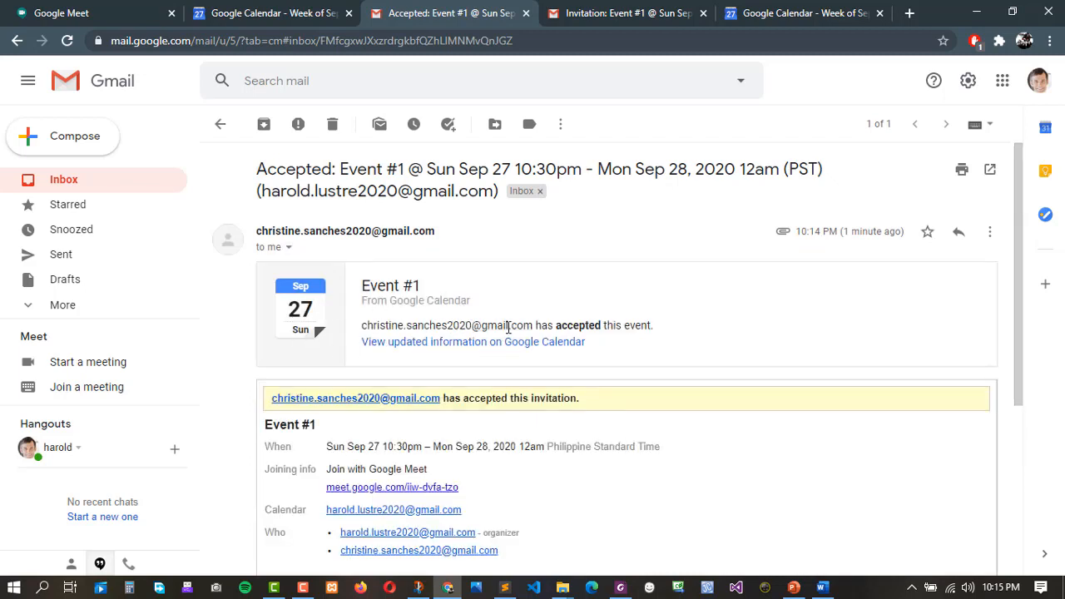
{"action": "left_click_drag", "start_coordinate": [571, 331], "coordinate": [643, 328]}
{"action": "left_click", "coordinate": [618, 330]}
{"action": "left_click_drag", "start_coordinate": [536, 324], "coordinate": [664, 330]}
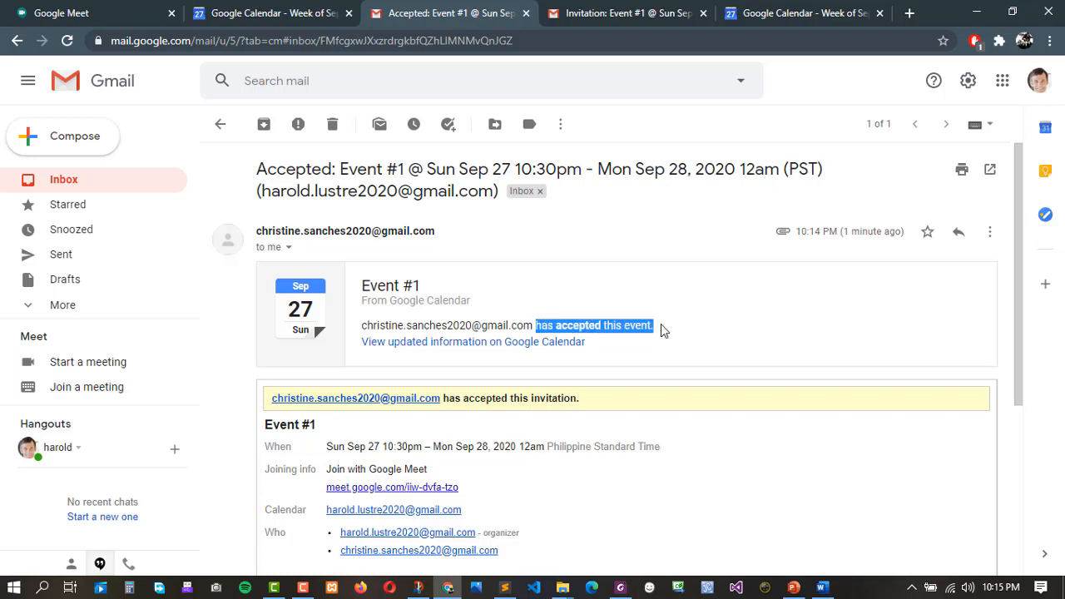
{"action": "left_click", "coordinate": [620, 324]}
{"action": "scroll", "coordinate": [620, 324], "scroll_direction": "down", "scroll_amount": 2}
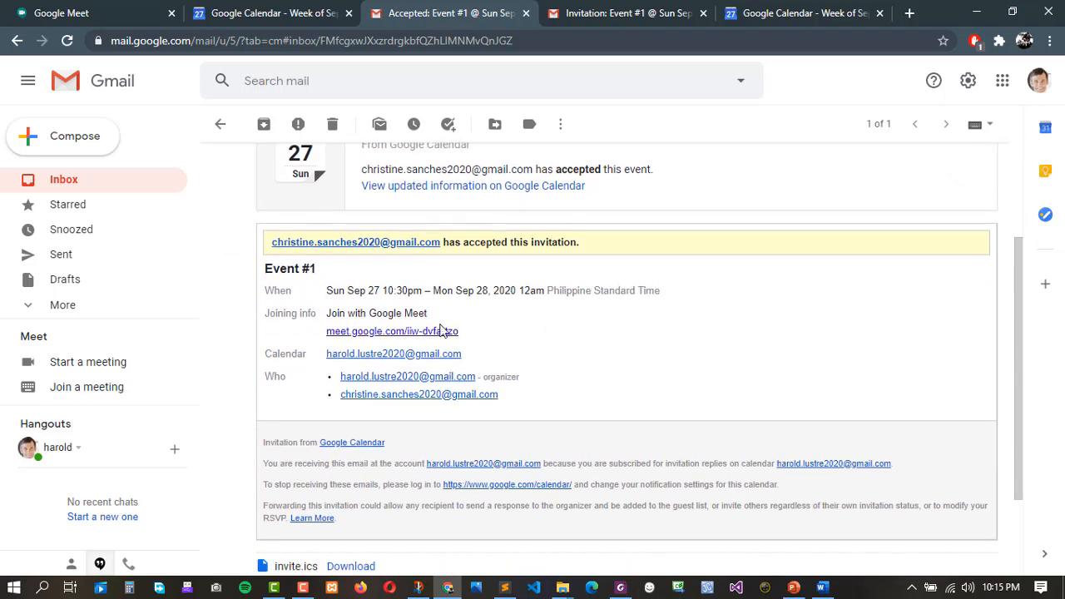
{"action": "scroll", "coordinate": [605, 439], "scroll_direction": "down", "scroll_amount": 2}
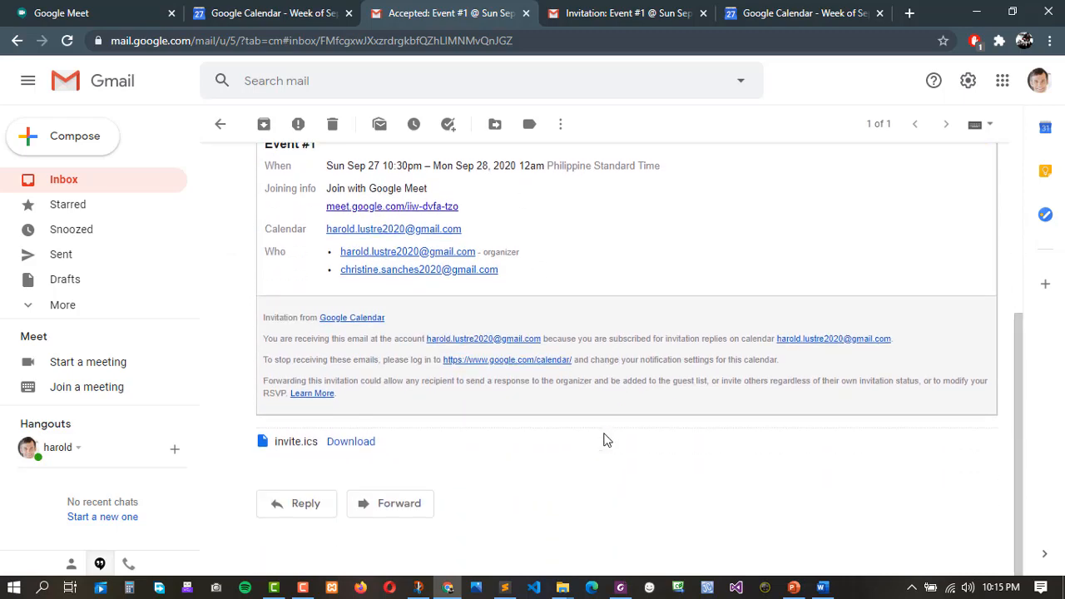
{"action": "scroll", "coordinate": [605, 440], "scroll_direction": "up", "scroll_amount": 4}
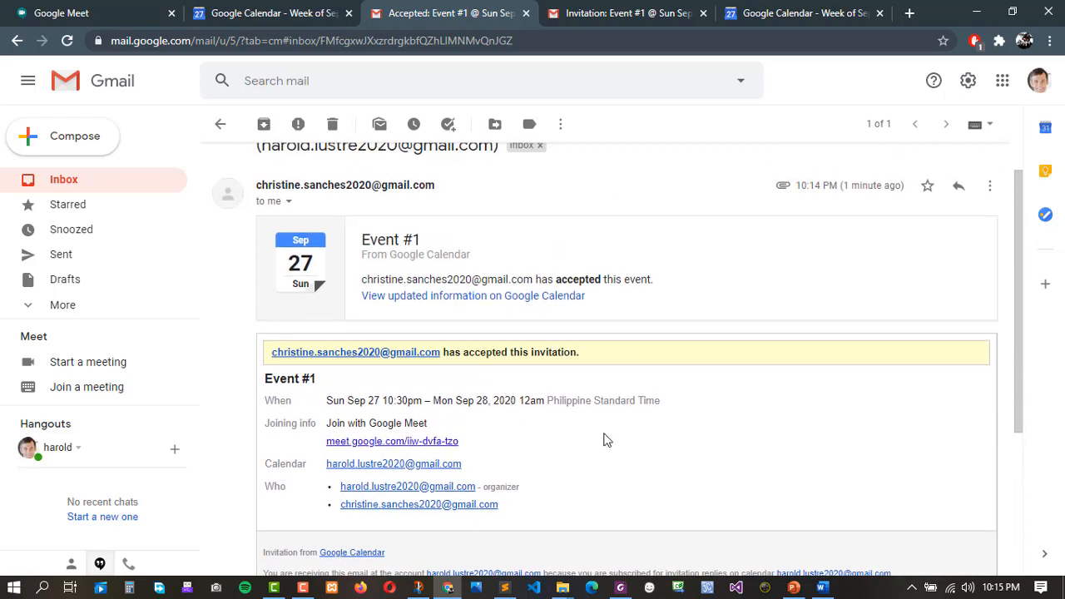
{"action": "scroll", "coordinate": [722, 441], "scroll_direction": "down", "scroll_amount": 3}
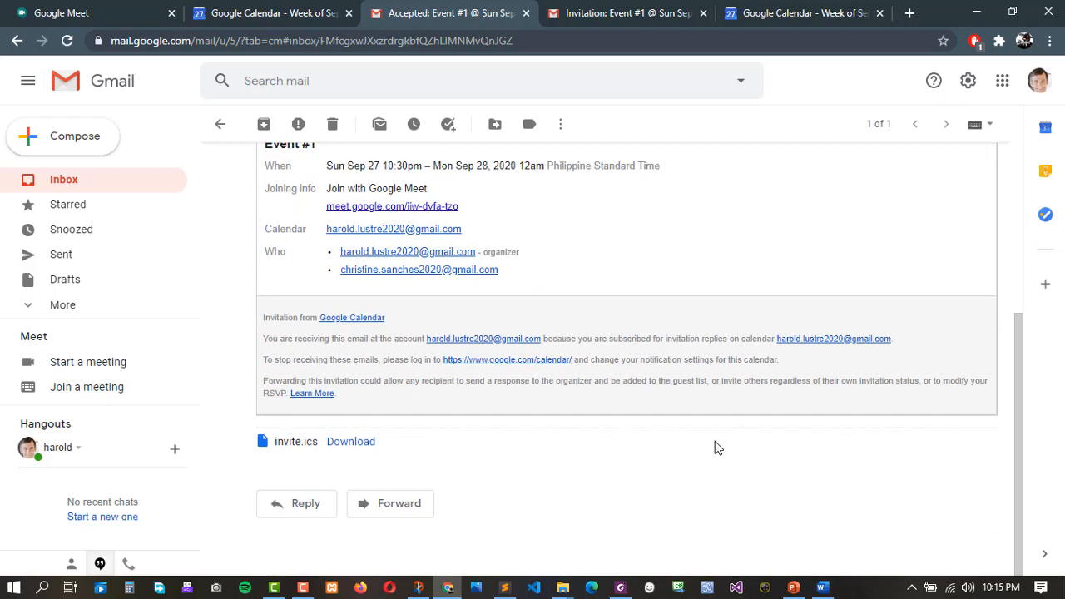
{"action": "scroll", "coordinate": [715, 442], "scroll_direction": "up", "scroll_amount": 1}
{"action": "scroll", "coordinate": [715, 448], "scroll_direction": "up", "scroll_amount": 2}
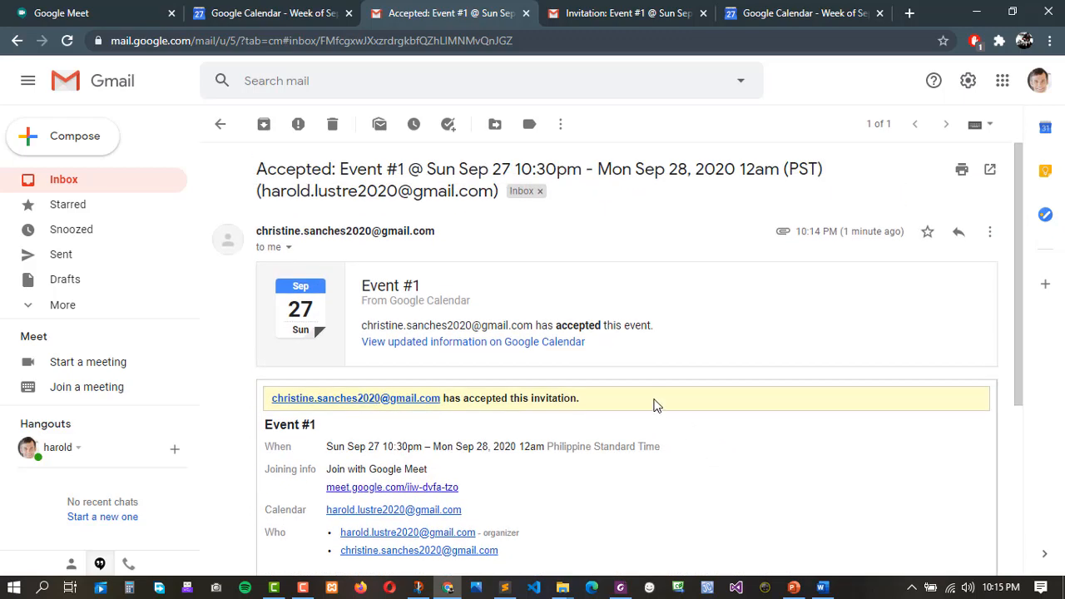
{"action": "scroll", "coordinate": [657, 407], "scroll_direction": "down", "scroll_amount": 2}
{"action": "scroll", "coordinate": [654, 405], "scroll_direction": "down", "scroll_amount": 2}
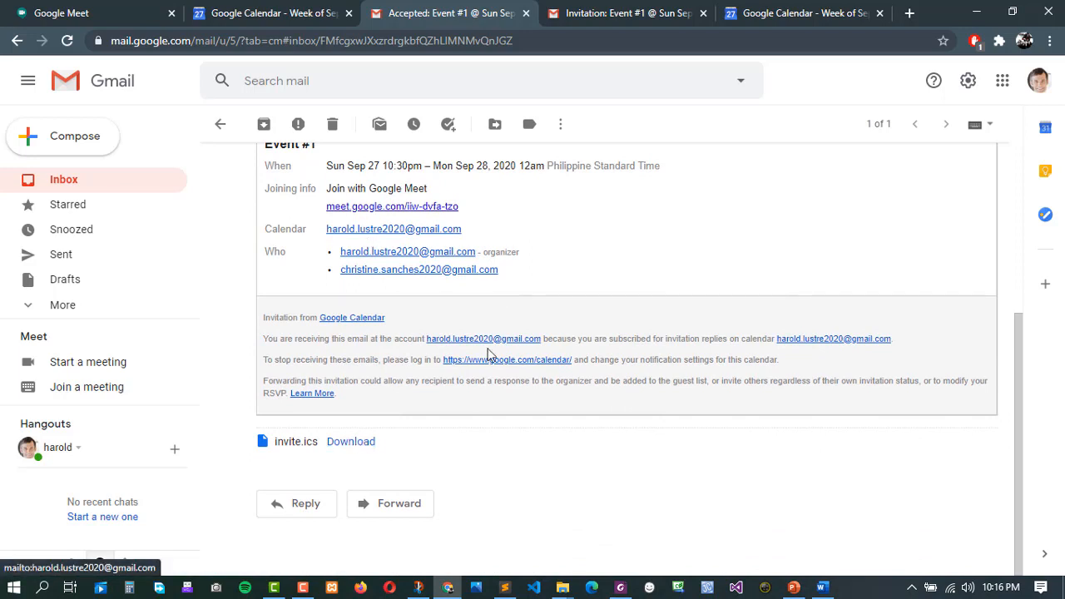
Reply 'Thank you for your interest in the said event. See you.' and return to the invitation tab.
{"action": "left_click", "coordinate": [307, 505]}
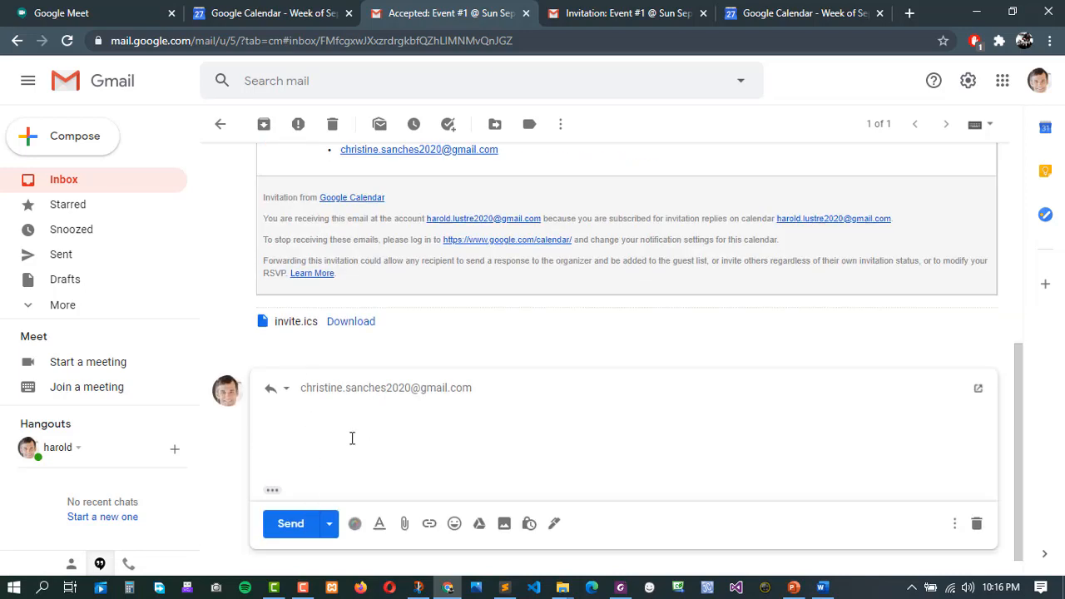
{"action": "type", "text": "Thanj"}
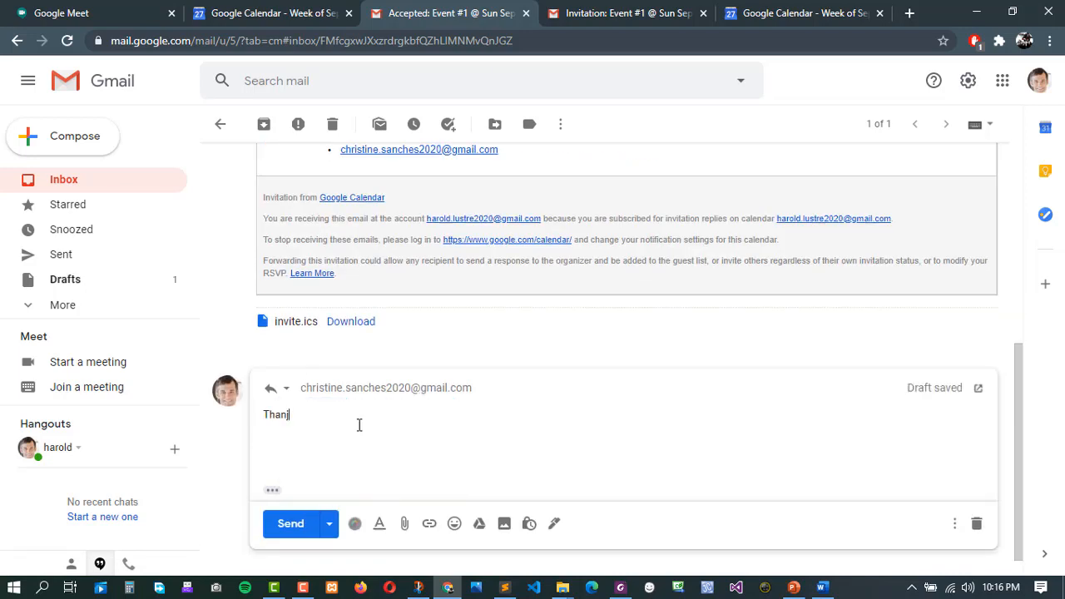
{"action": "key", "text": "BackSpace"}
{"action": "type", "text": "k you for"}
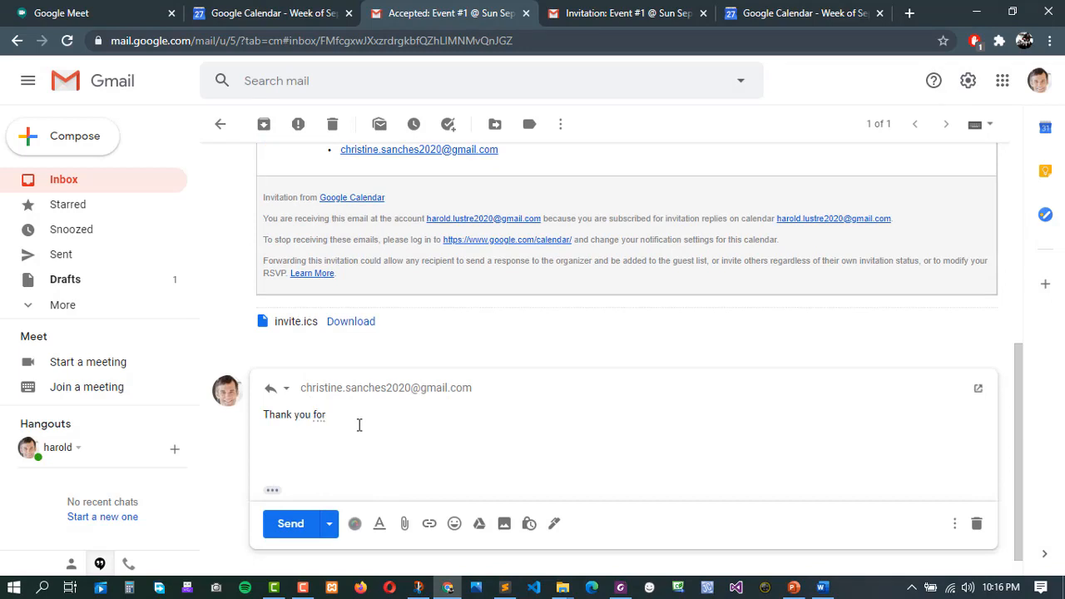
{"action": "type", "text": " your interest"}
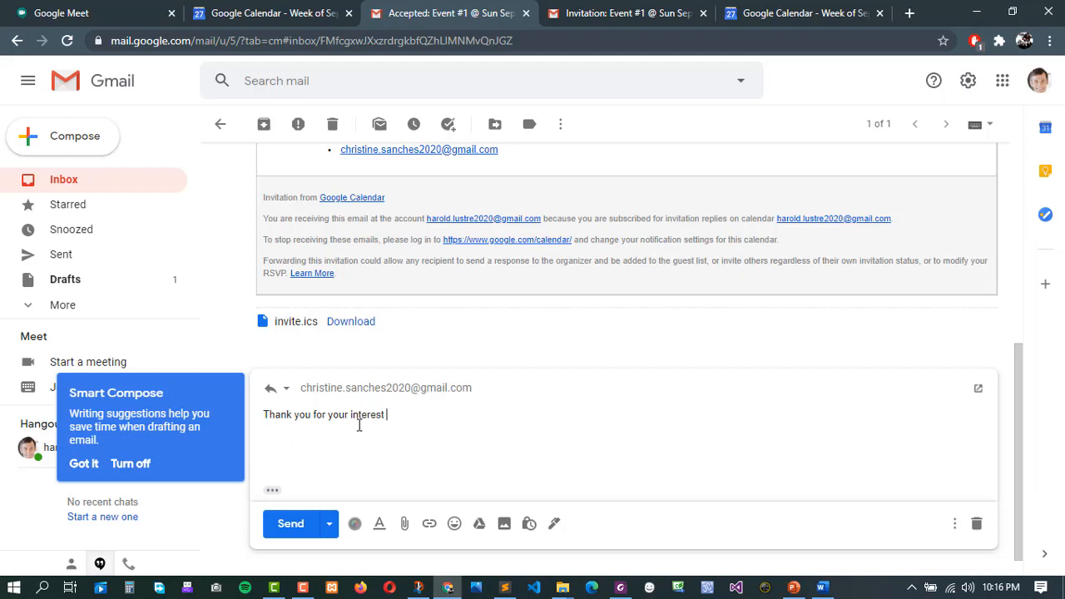
{"action": "type", "text": " in the said event."}
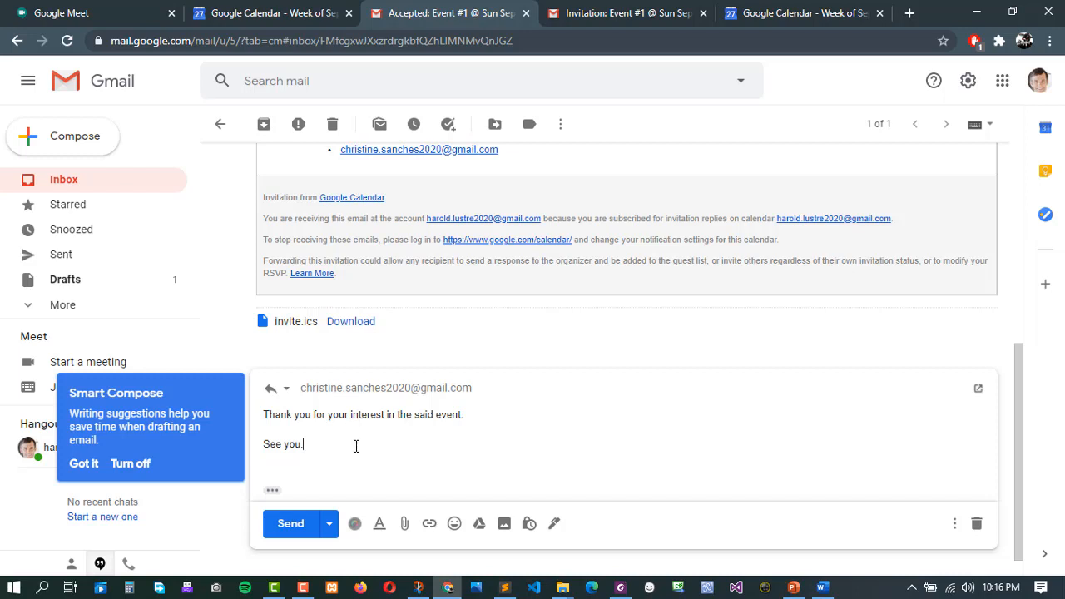
{"action": "left_click", "coordinate": [301, 527]}
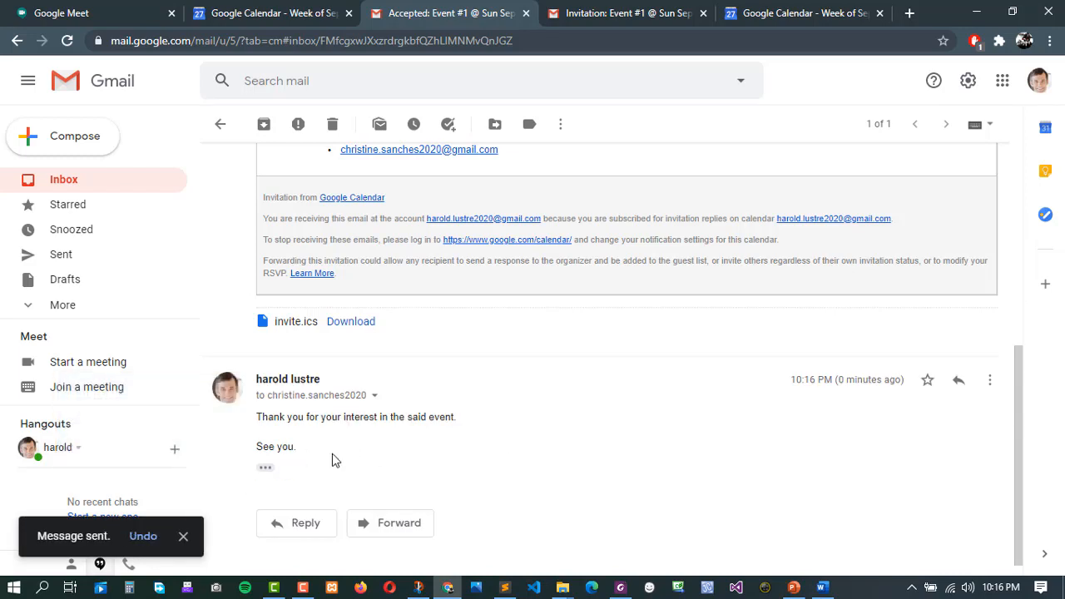
{"action": "left_click", "coordinate": [637, 10]}
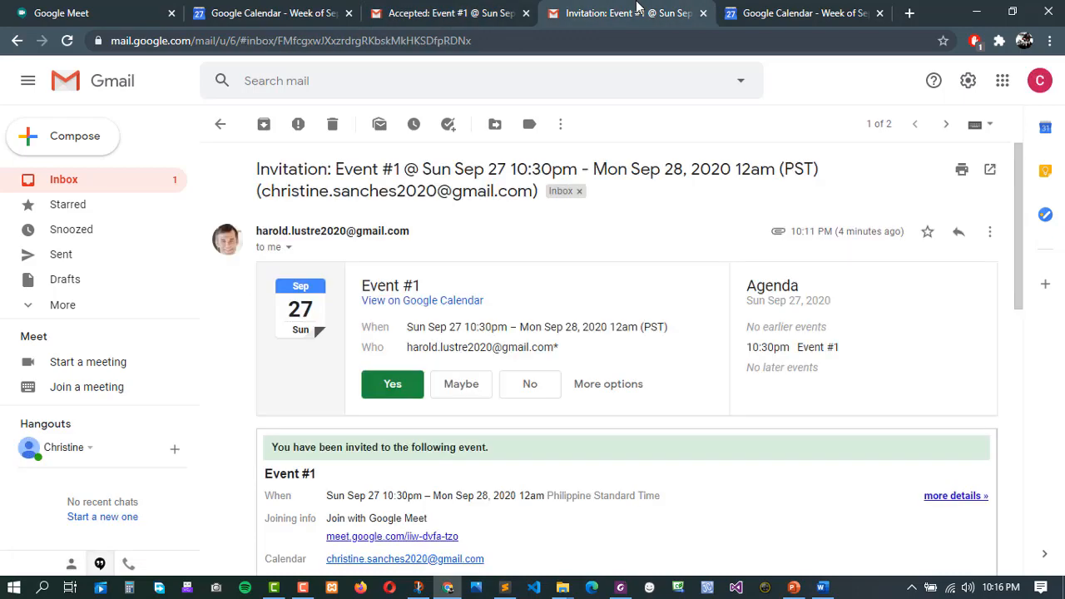
Go back to the Gmail inbox and open the organizer's Re: Accepted reply.
{"action": "left_click", "coordinate": [774, 10]}
{"action": "left_click", "coordinate": [654, 10]}
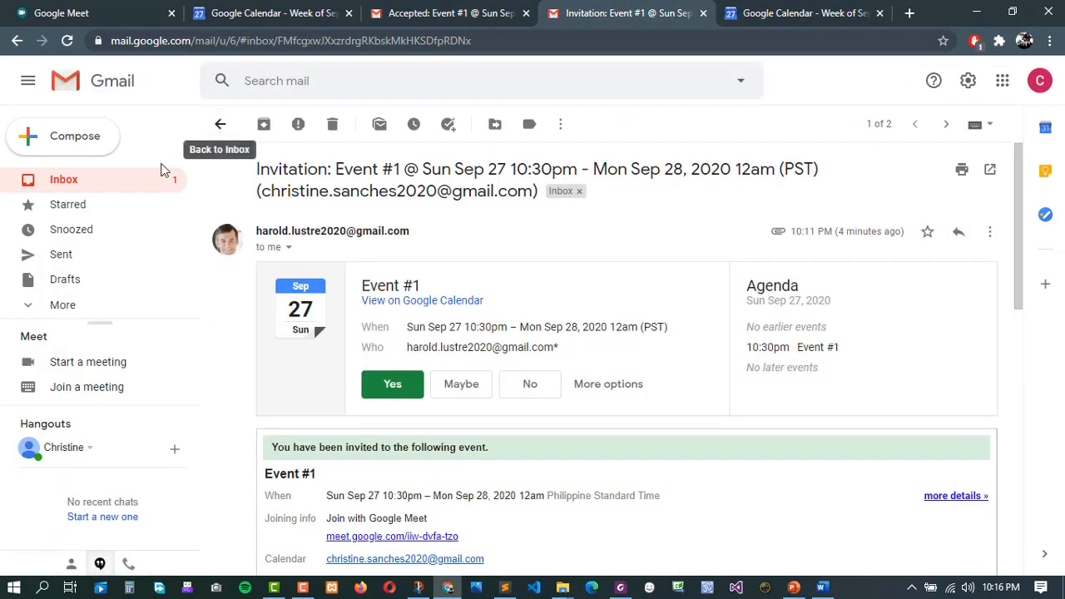
{"action": "left_click", "coordinate": [67, 189]}
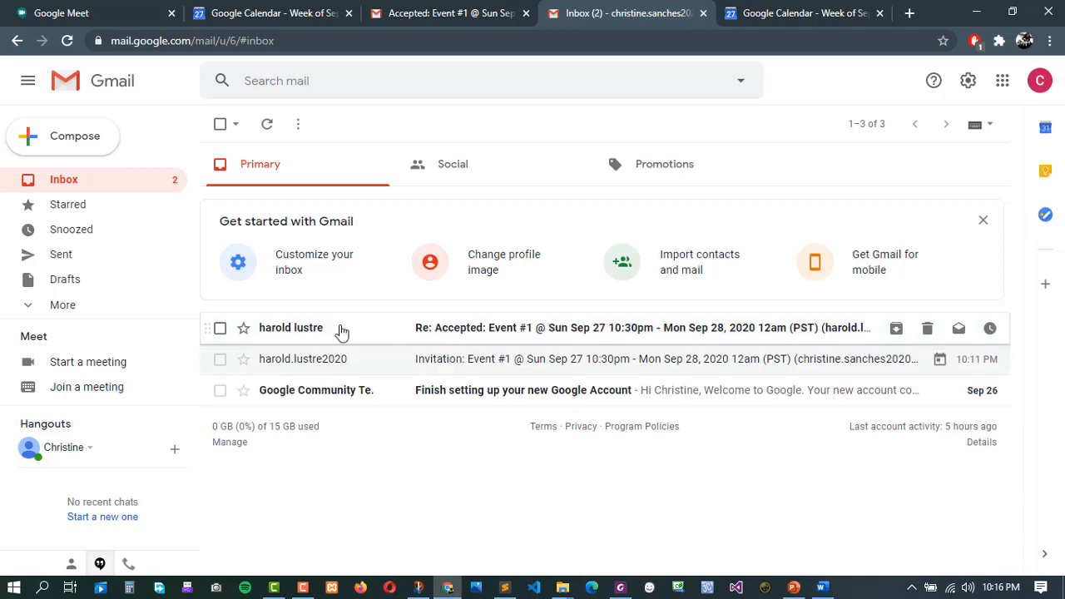
{"action": "left_click", "coordinate": [327, 331]}
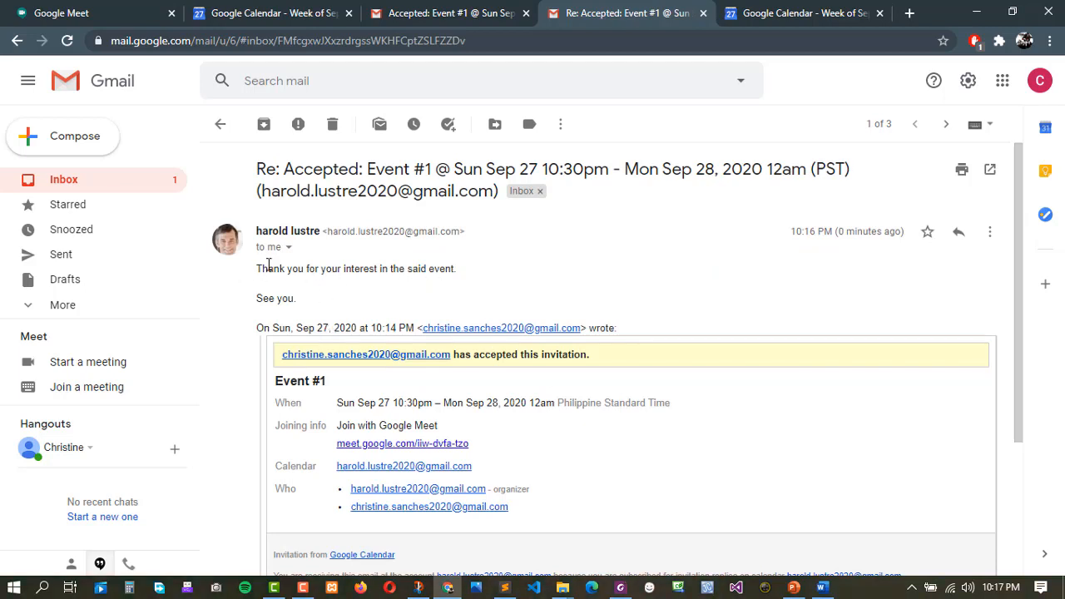
Highlight the reply's thank-you line, then return to the Google Calendar week showing Event #1.
{"action": "left_click_drag", "start_coordinate": [268, 264], "coordinate": [461, 272]}
{"action": "left_click", "coordinate": [494, 284]}
{"action": "left_click_drag", "start_coordinate": [258, 269], "coordinate": [486, 276]}
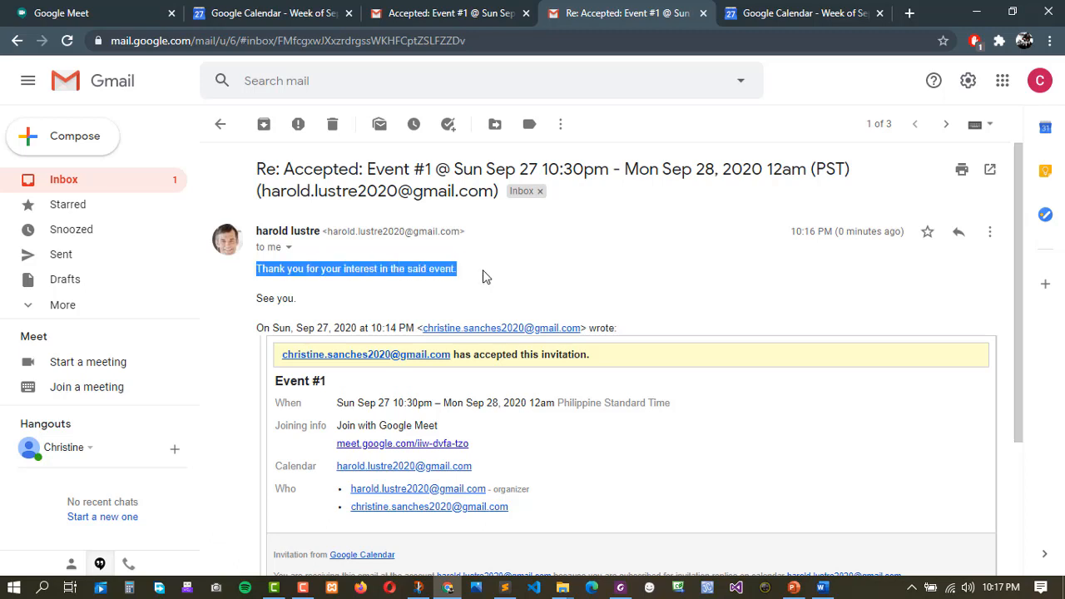
{"action": "left_click", "coordinate": [486, 278]}
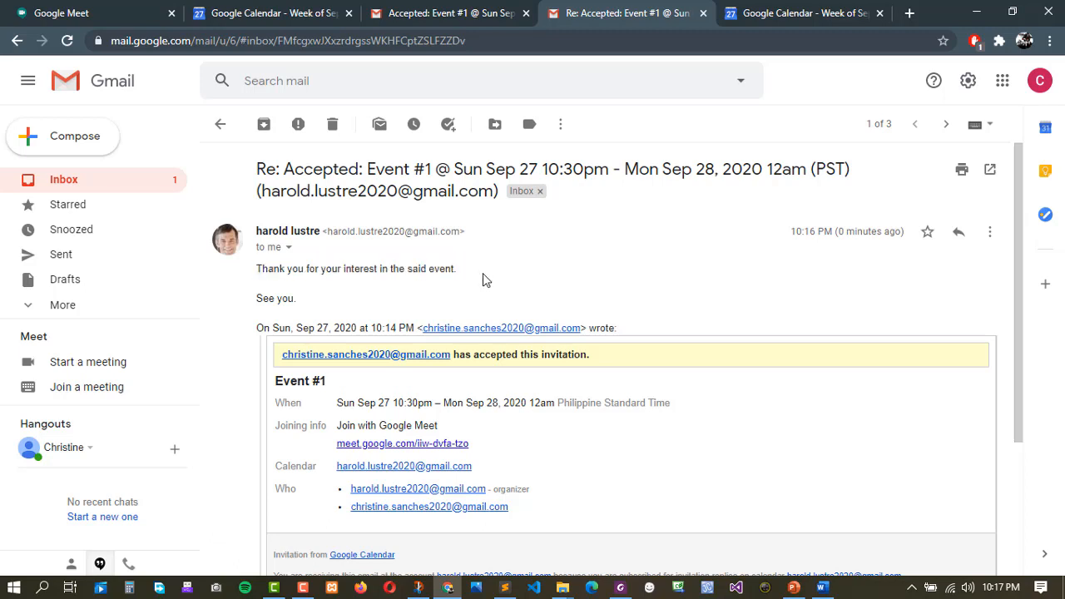
{"action": "left_click_drag", "start_coordinate": [268, 270], "coordinate": [305, 270]}
{"action": "left_click_drag", "start_coordinate": [392, 272], "coordinate": [463, 278]}
{"action": "left_click", "coordinate": [449, 12]}
{"action": "left_click", "coordinate": [262, 13]}
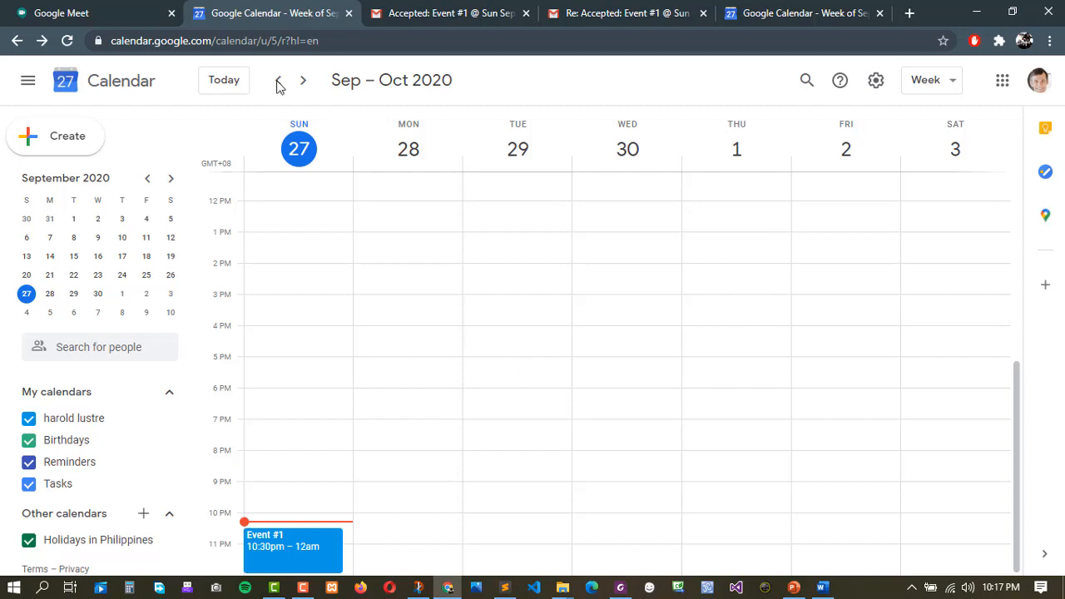
Move between the Calendar and Meet tabs, ending on Meet showing Event #1 at 10:30 PM happening now.
{"action": "left_click", "coordinate": [129, 10]}
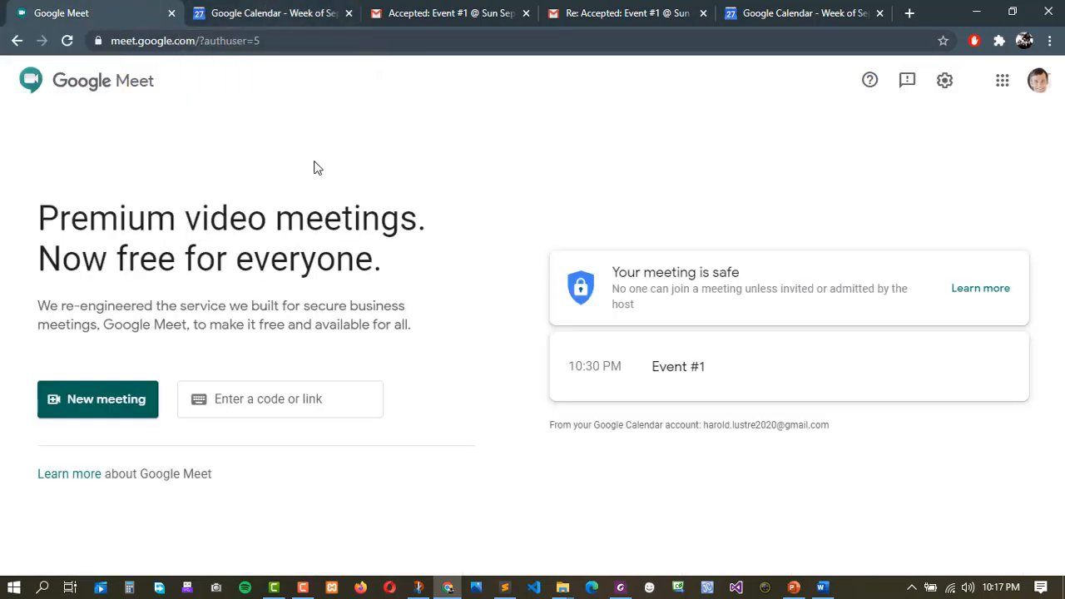
{"action": "left_click", "coordinate": [241, 17]}
{"action": "left_click", "coordinate": [130, 15]}
{"action": "left_click", "coordinate": [245, 13]}
{"action": "left_click", "coordinate": [427, 15]}
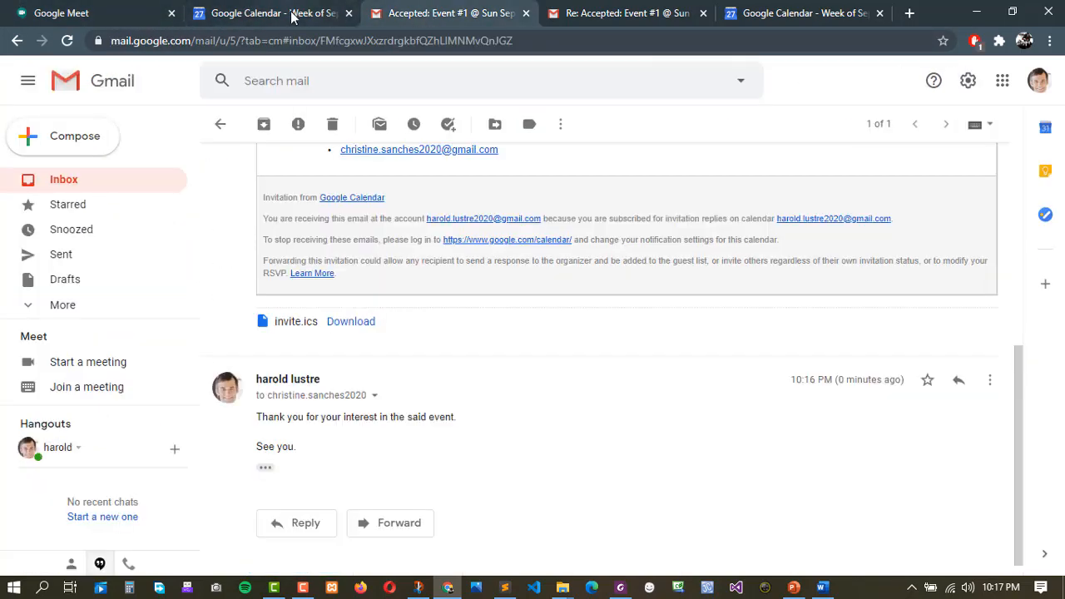
{"action": "left_click", "coordinate": [109, 13]}
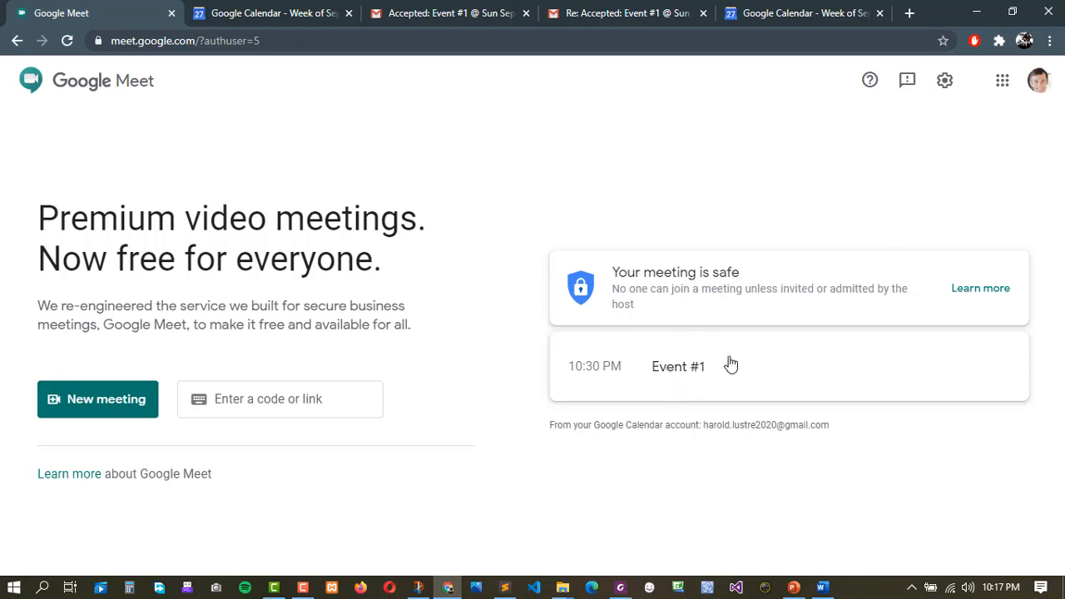
{"action": "left_click", "coordinate": [260, 10]}
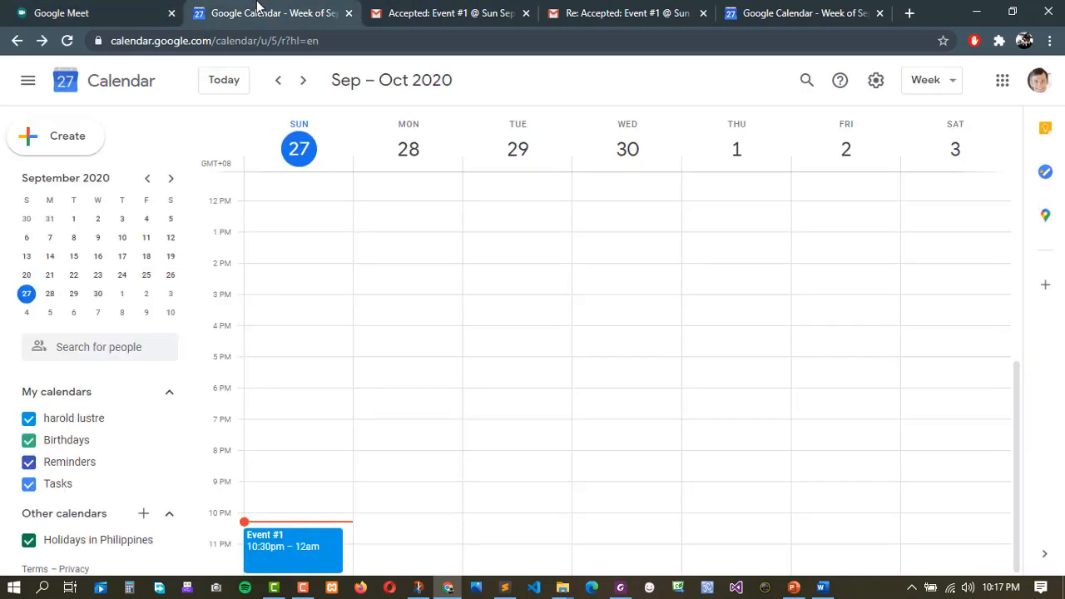
{"action": "left_click", "coordinate": [134, 15]}
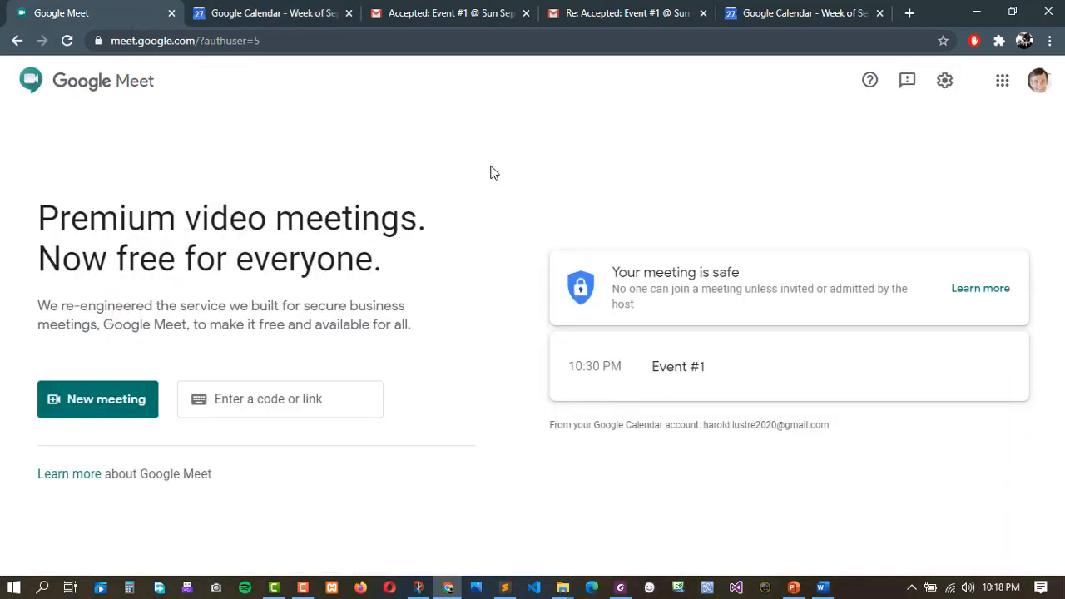
{"action": "left_click", "coordinate": [256, 10]}
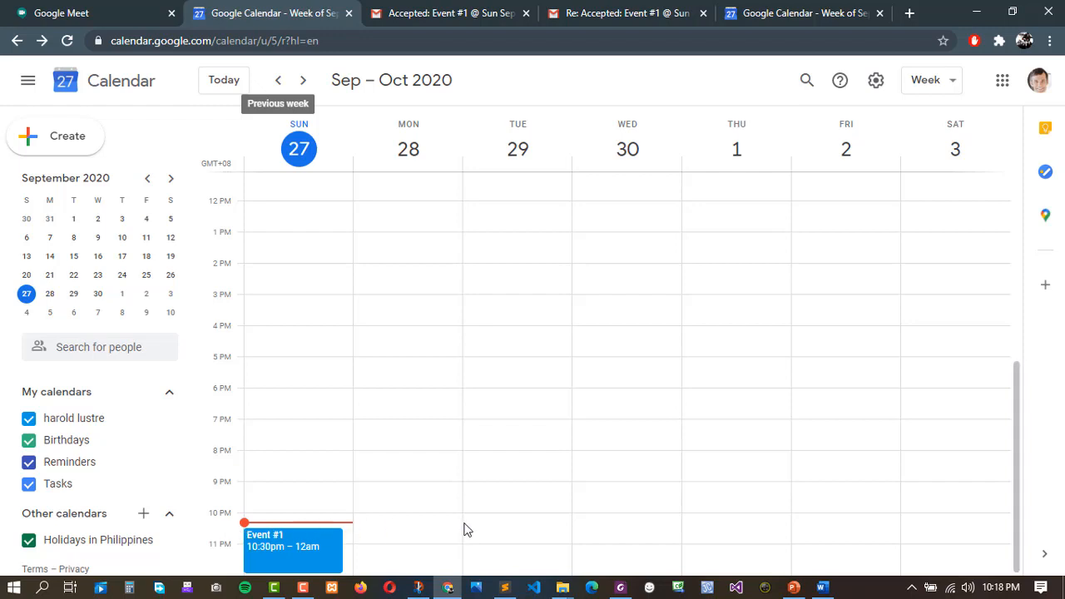
{"action": "mouse_move", "coordinate": [999, 594]}
{"action": "left_click", "coordinate": [109, 13]}
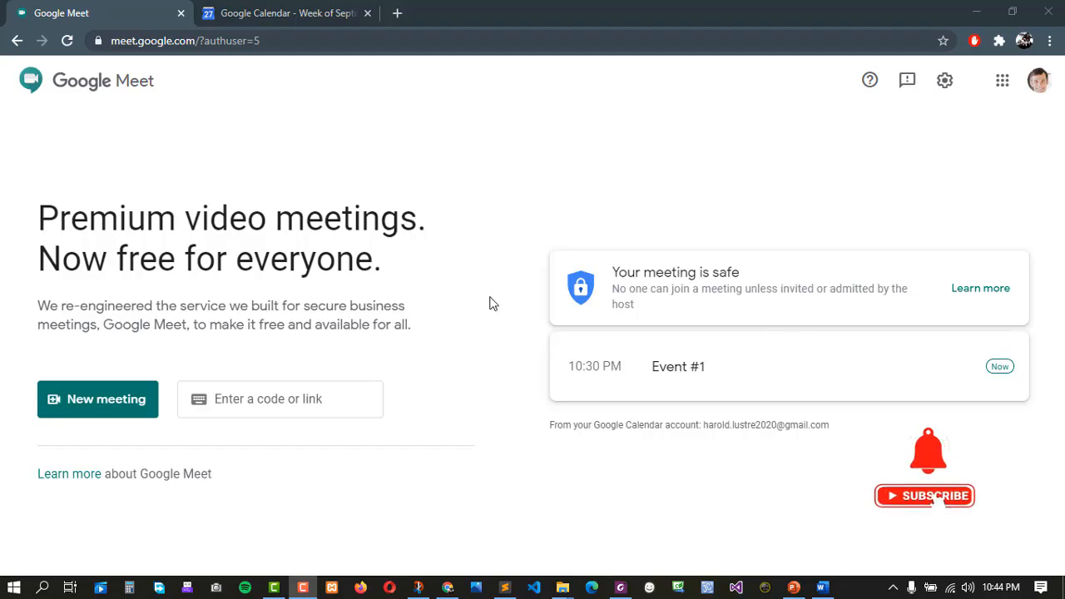
Load classroom.google.com in a new browser tab.
{"action": "left_click", "coordinate": [486, 333]}
{"action": "left_click", "coordinate": [333, 14]}
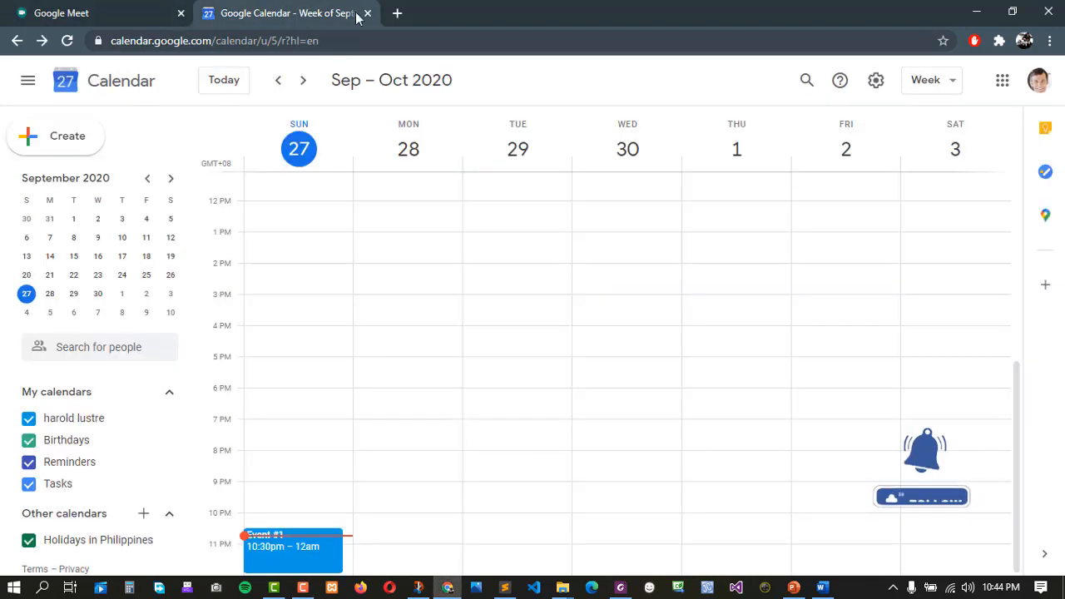
{"action": "left_click", "coordinate": [397, 14]}
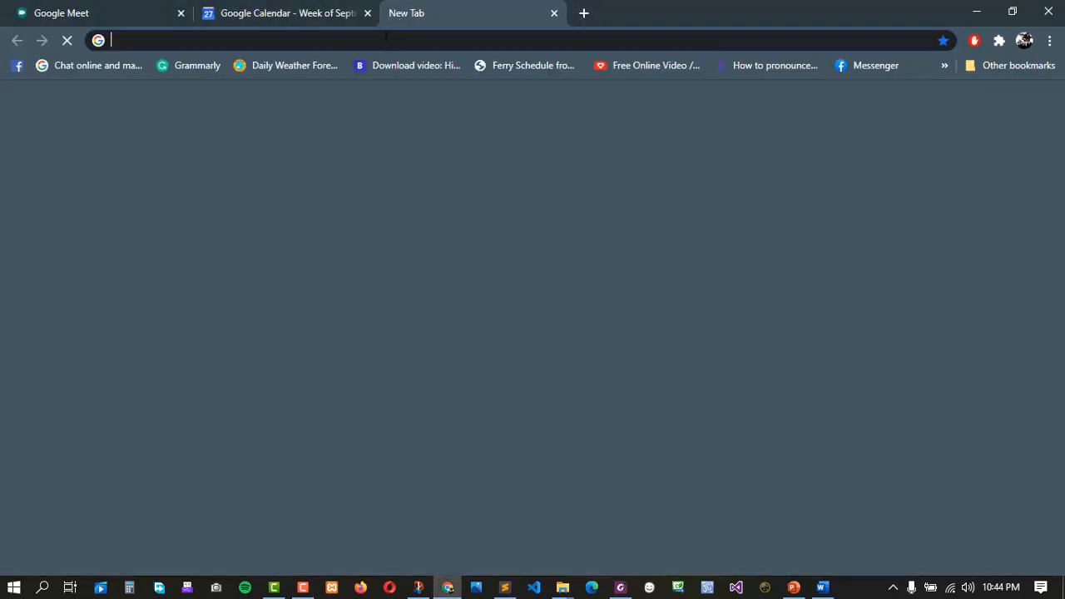
{"action": "type", "text": "class"}
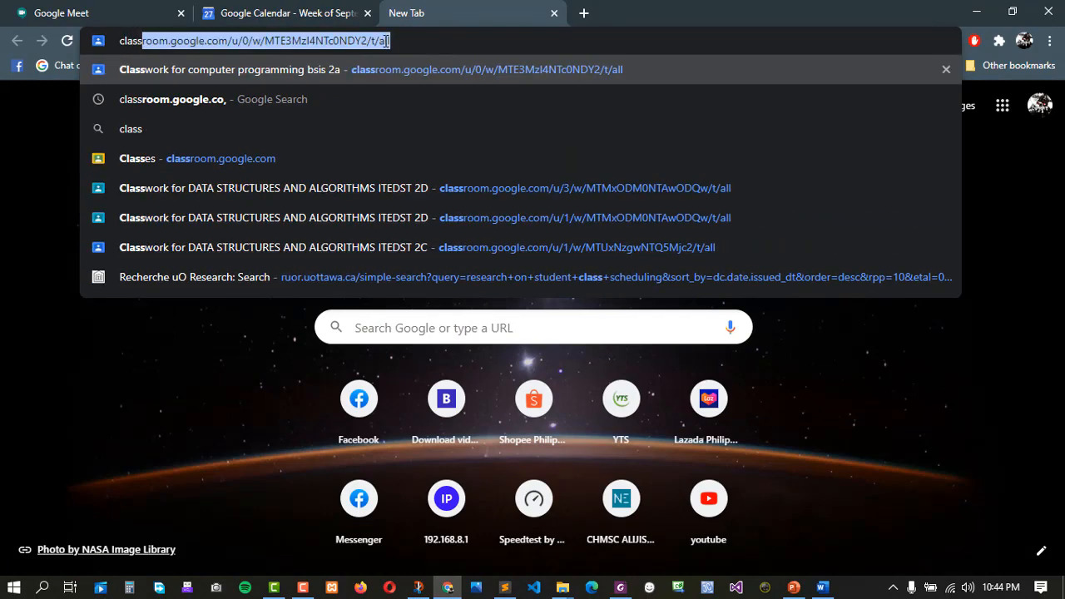
{"action": "type", "text": "roo"}
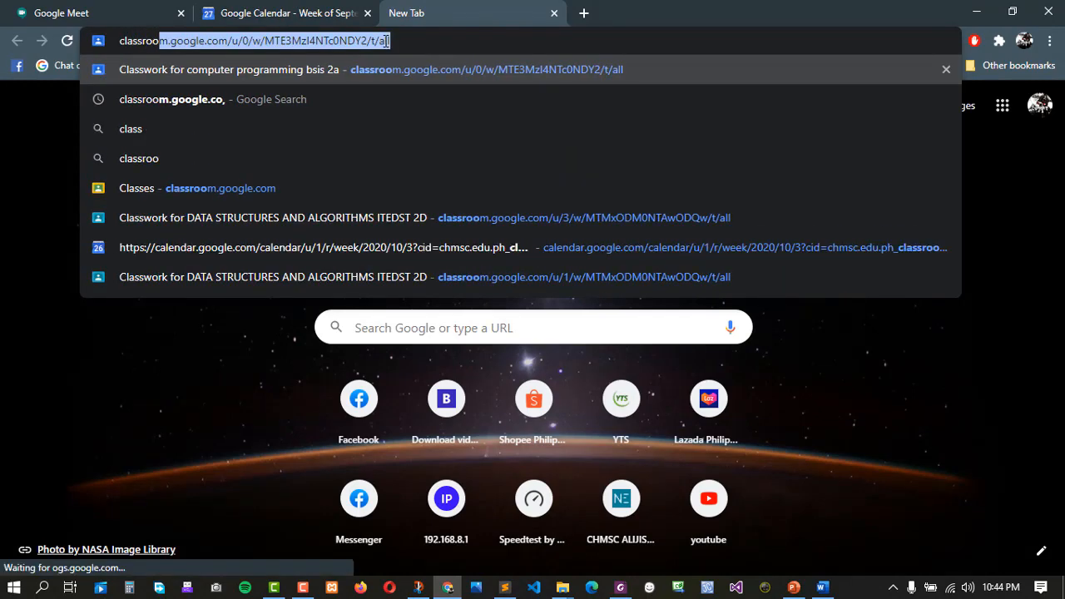
{"action": "type", "text": "m.g"}
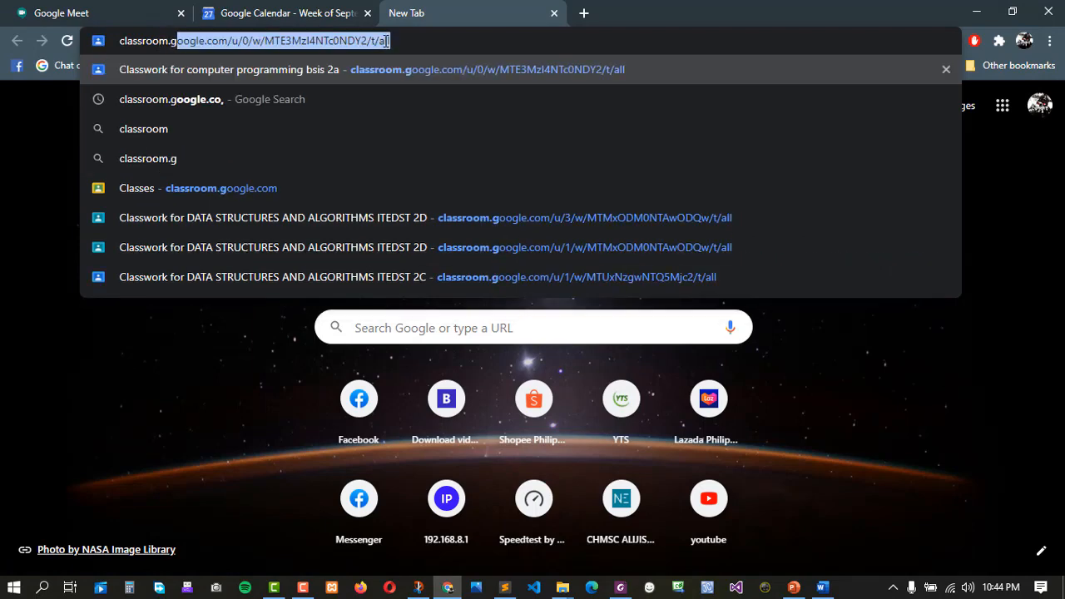
{"action": "type", "text": "oogle.co"}
{"action": "key", "text": "BackSpace"}
{"action": "key", "text": "BackSpace"}
{"action": "key", "text": "BackSpace"}
{"action": "key", "text": "BackSpace"}
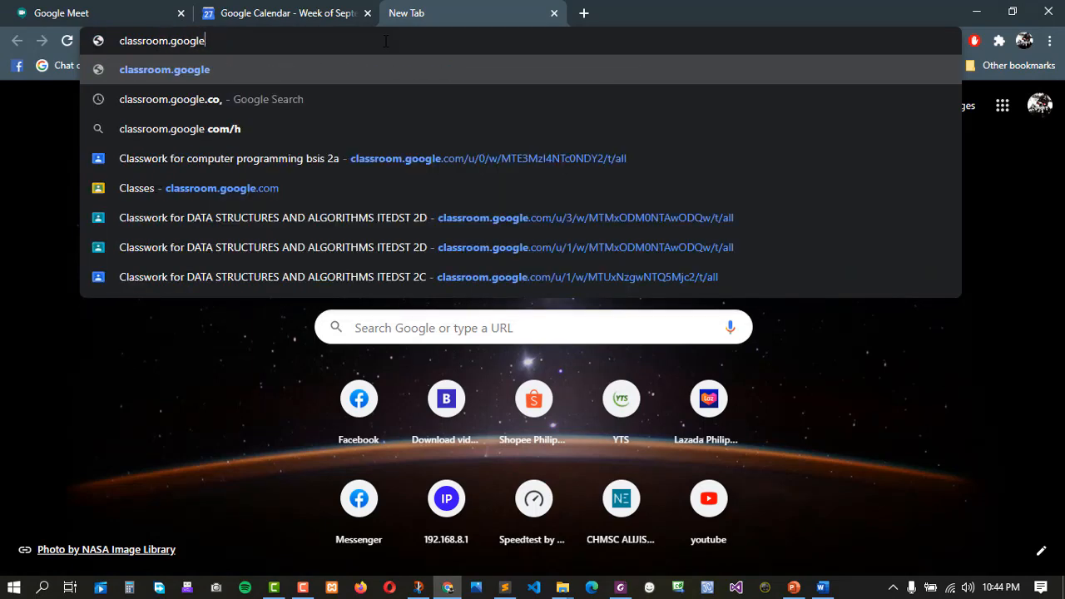
{"action": "type", "text": ".com"}
{"action": "key", "text": "Return"}
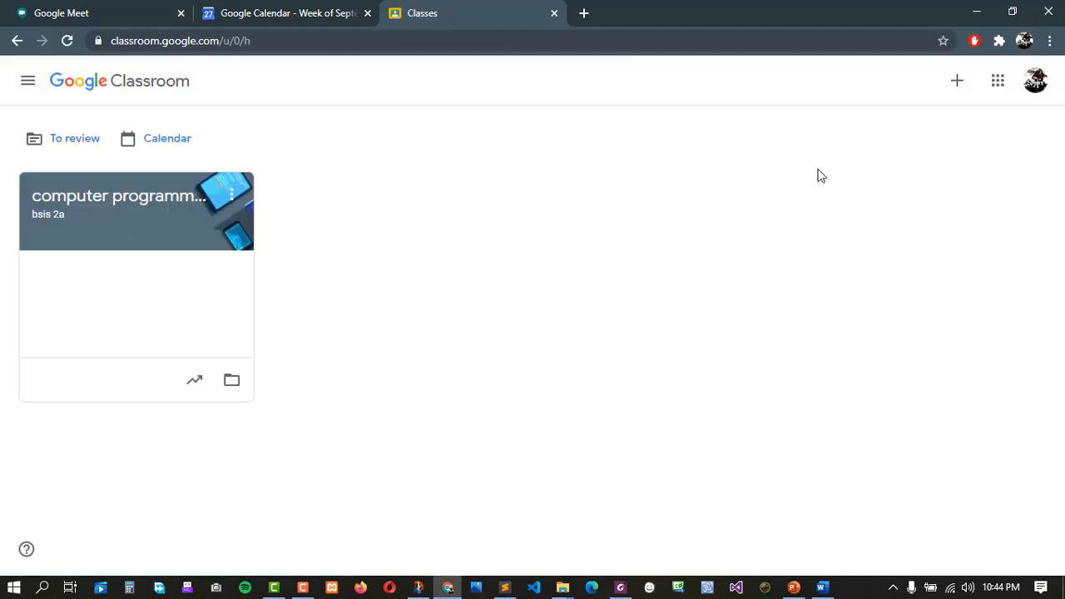
Switch Classroom to the other teacher account and close the original Classes tab.
{"action": "left_click", "coordinate": [1036, 89]}
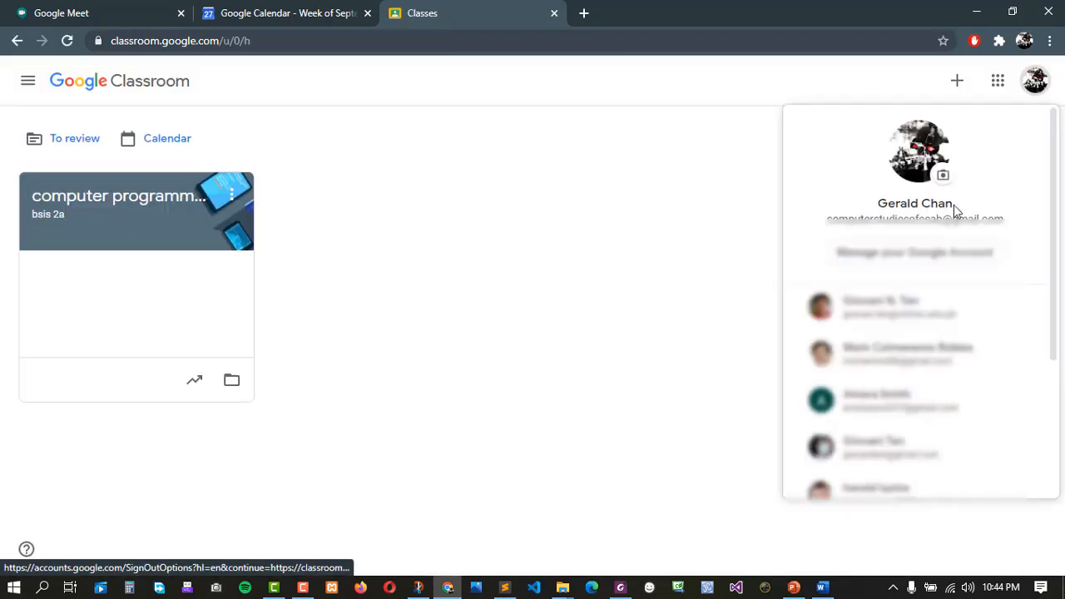
{"action": "left_click", "coordinate": [899, 316]}
{"action": "left_click", "coordinate": [497, 12]}
{"action": "left_click", "coordinate": [554, 13]}
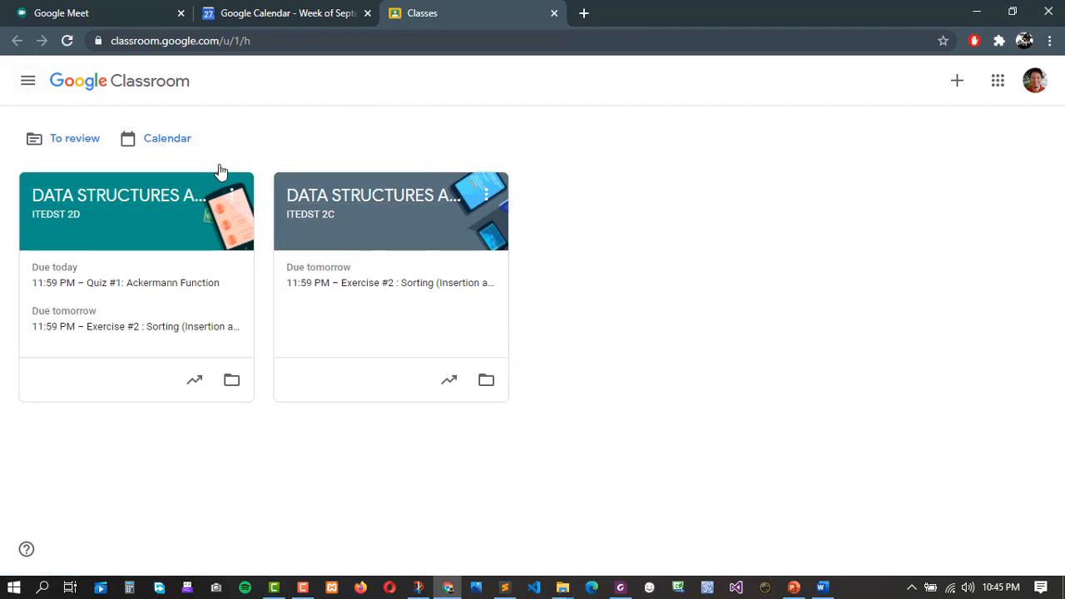
Open the ITEDST 2C class's Classwork page and follow its Meet link to the join screen.
{"action": "left_click", "coordinate": [320, 213]}
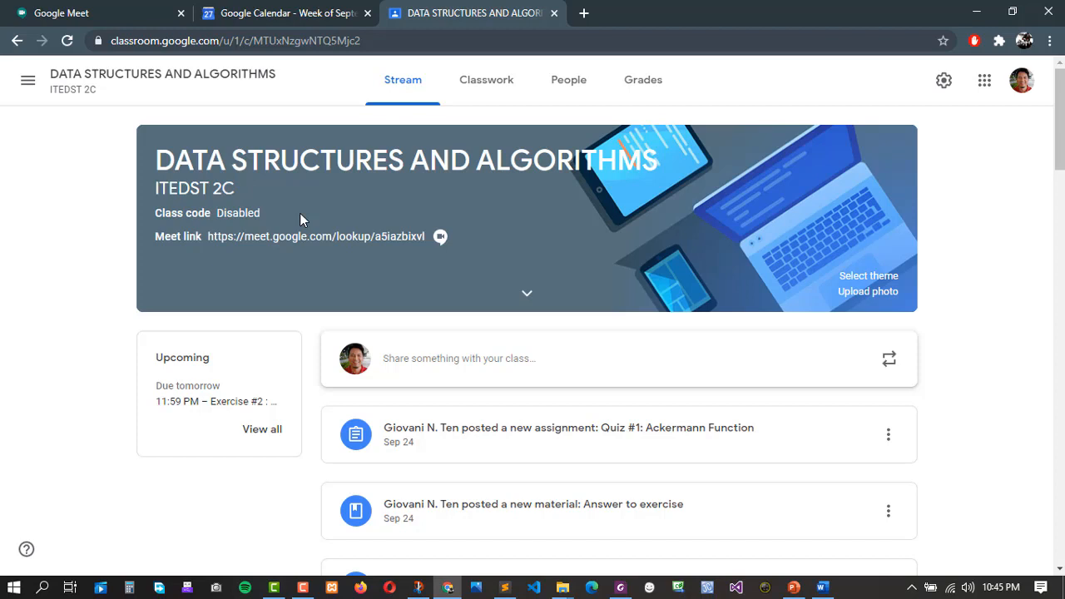
{"action": "left_click", "coordinate": [488, 81]}
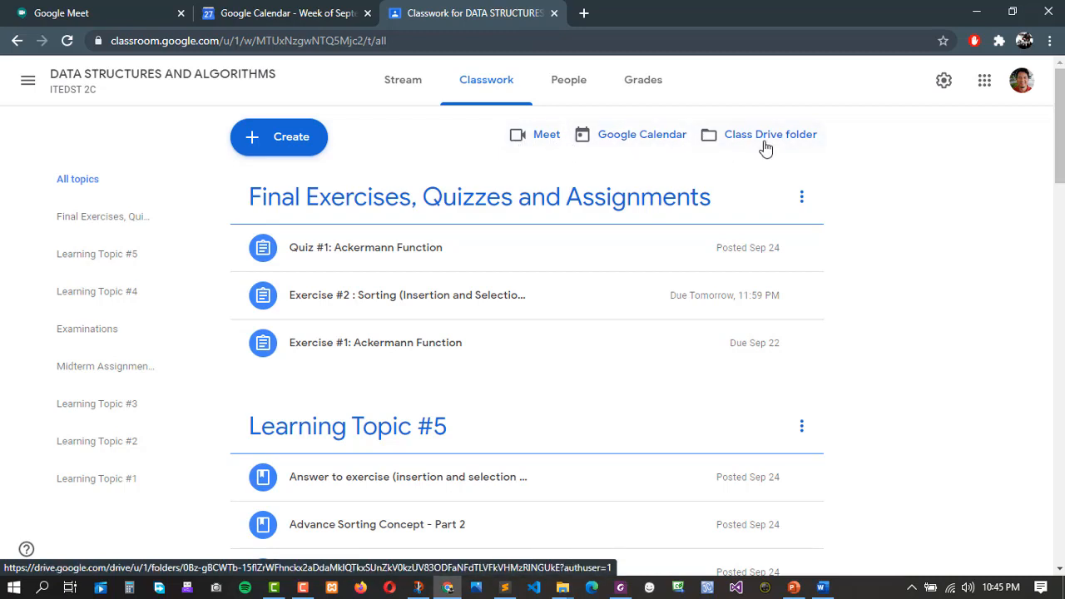
{"action": "left_click", "coordinate": [547, 138]}
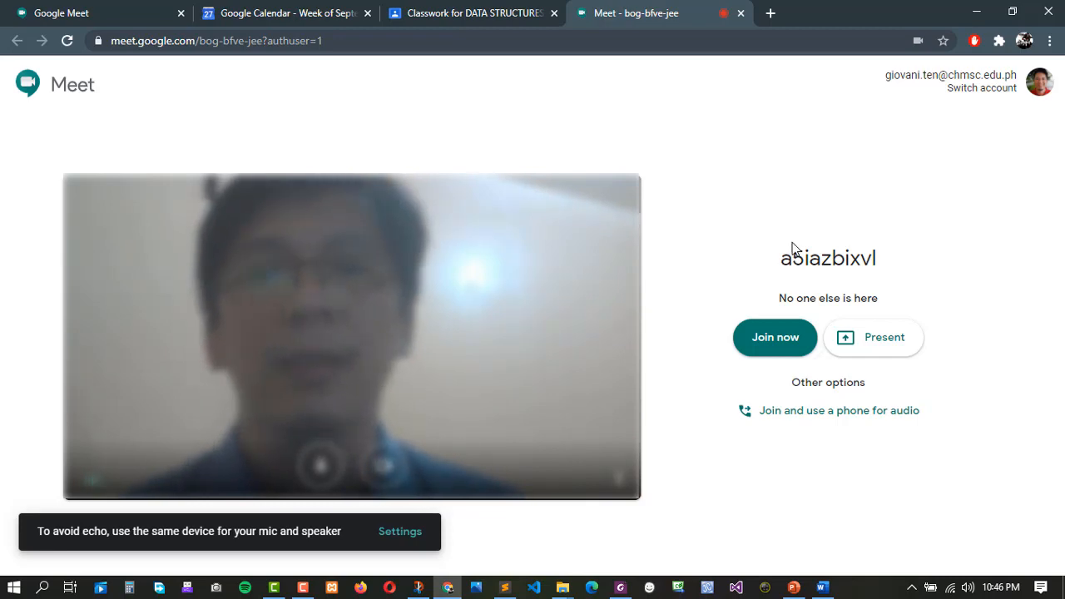
{"action": "left_click", "coordinate": [495, 12]}
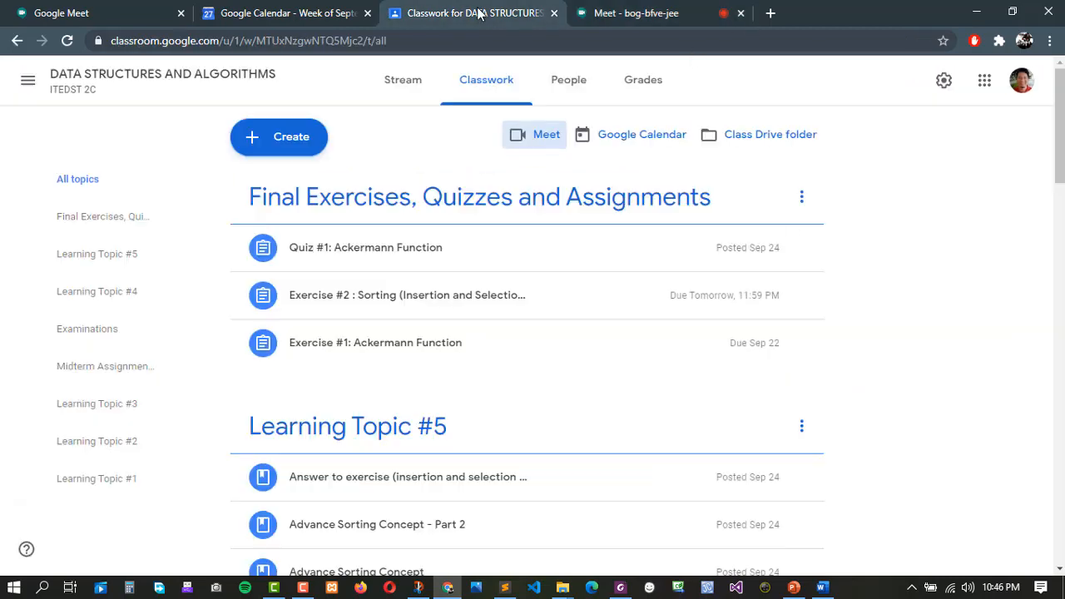
{"action": "left_click", "coordinate": [641, 13]}
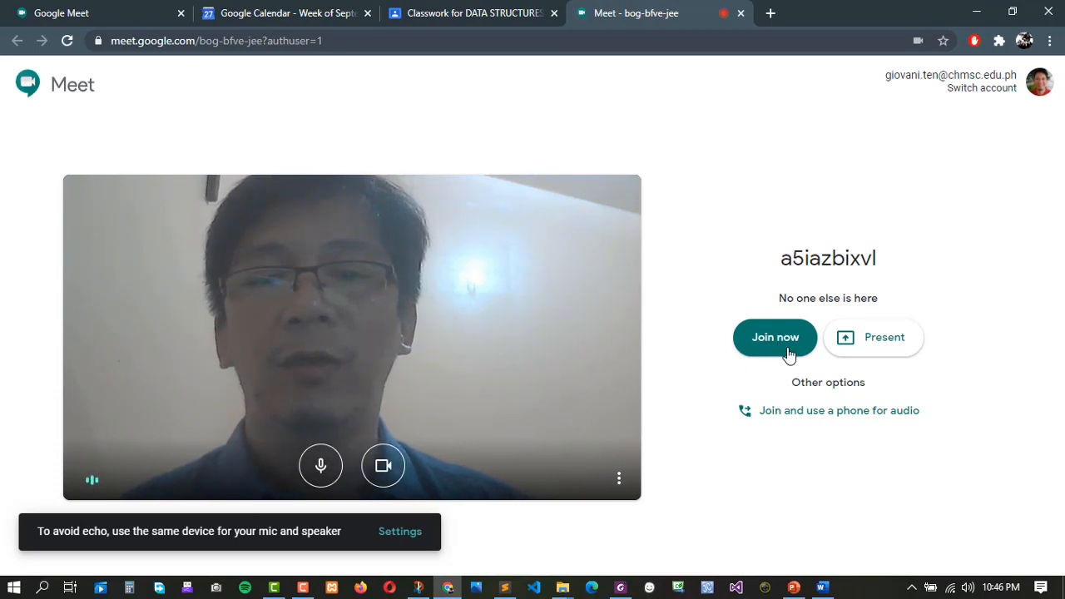
{"action": "left_click", "coordinate": [383, 466]}
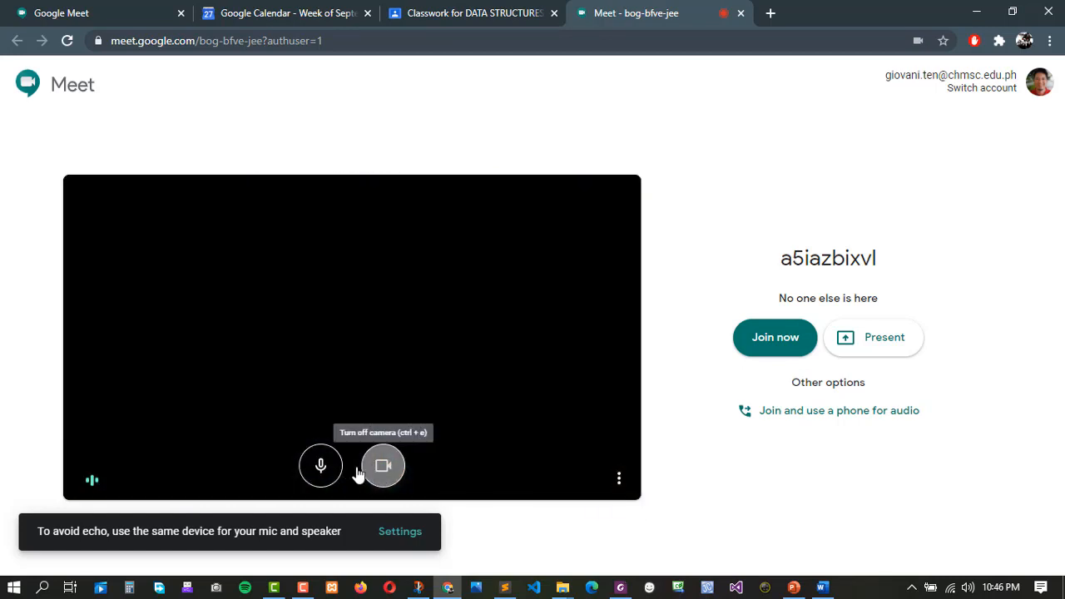
{"action": "left_click", "coordinate": [318, 471]}
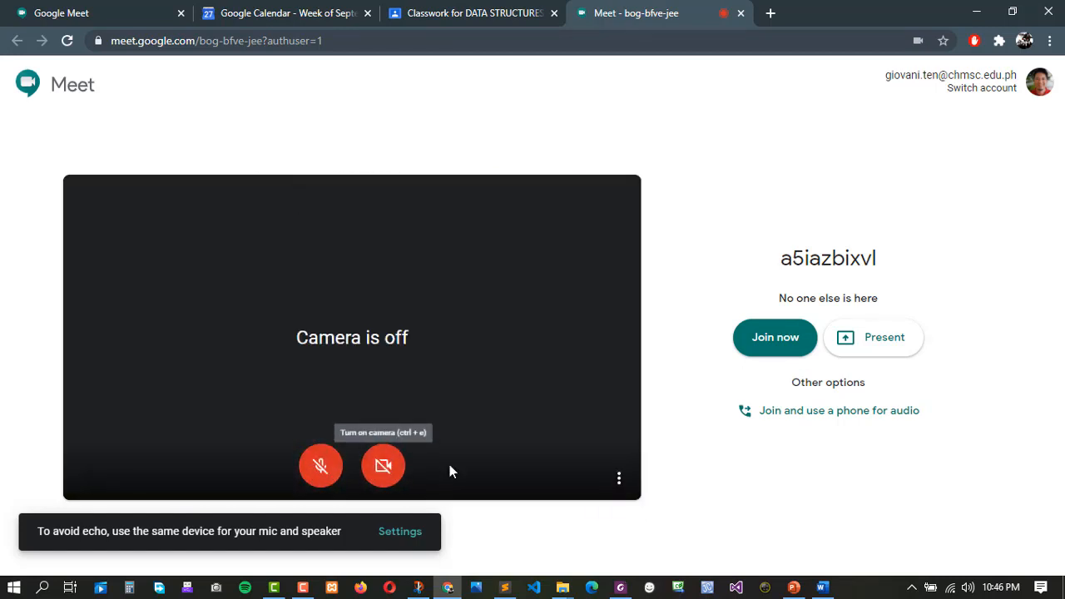
{"action": "left_click", "coordinate": [619, 481]}
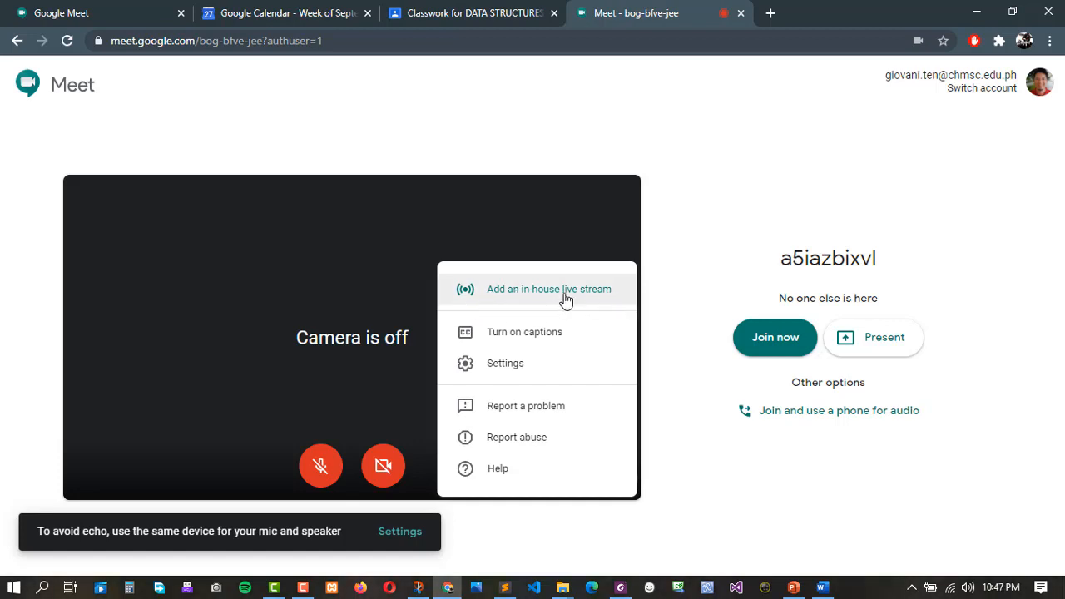
{"action": "left_click", "coordinate": [678, 314]}
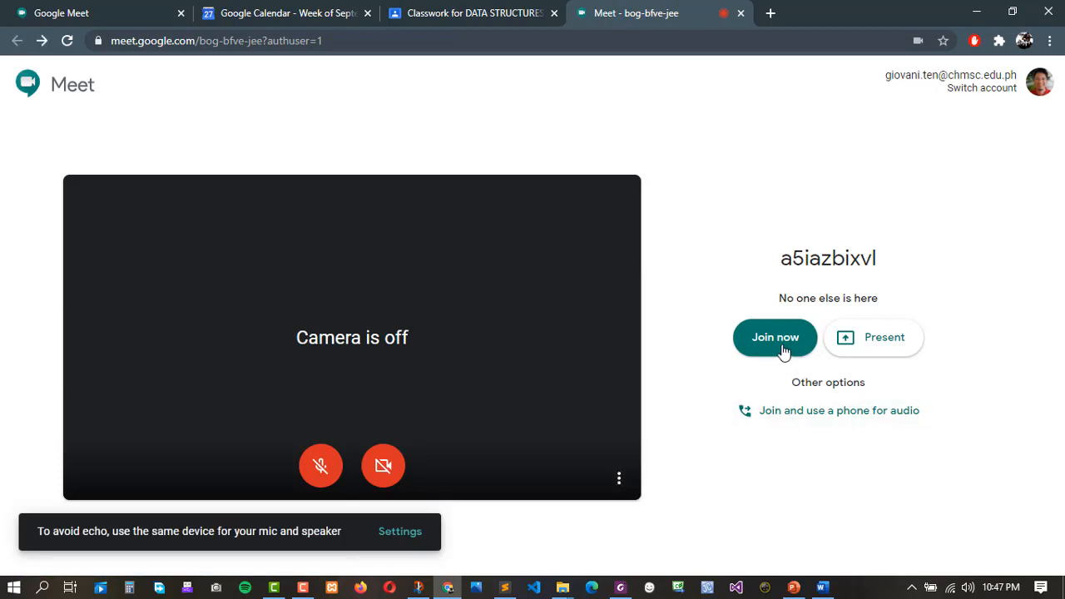
{"action": "left_click", "coordinate": [783, 350]}
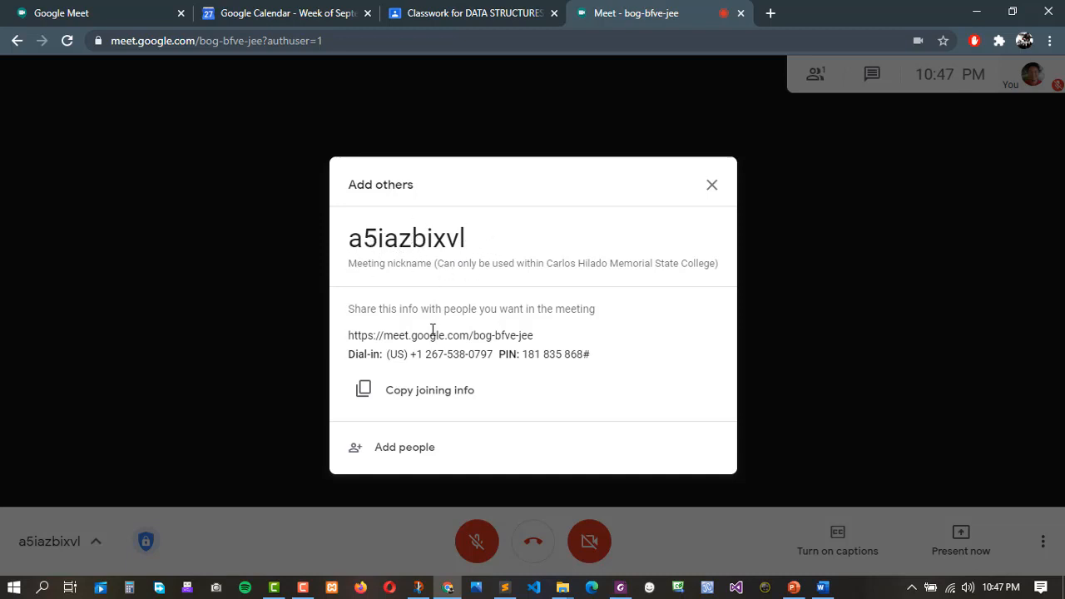
{"action": "left_click_drag", "start_coordinate": [349, 336], "coordinate": [571, 341]}
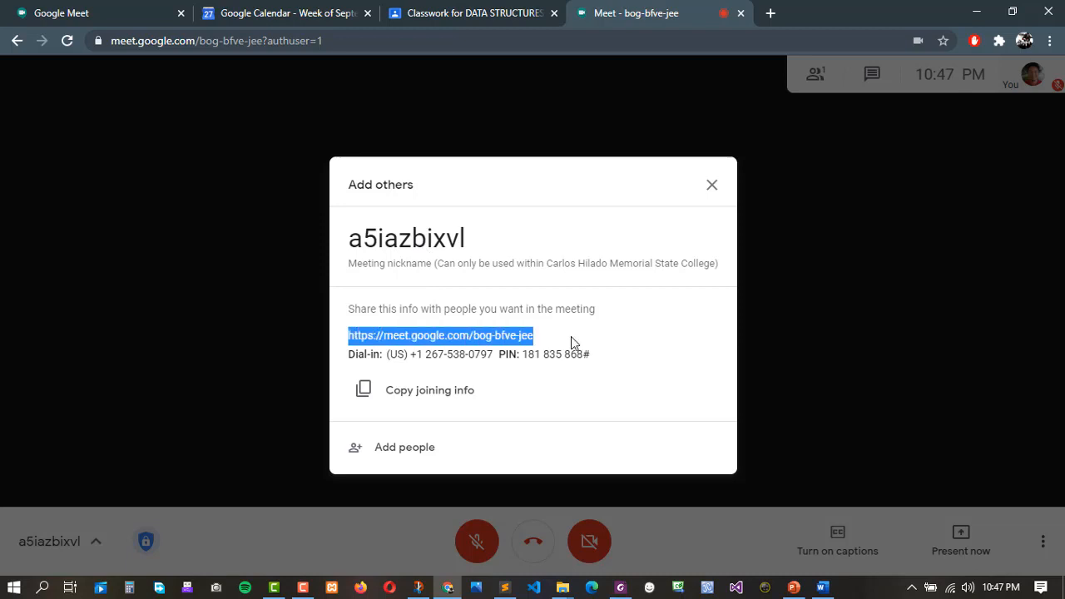
{"action": "left_click", "coordinate": [371, 332]}
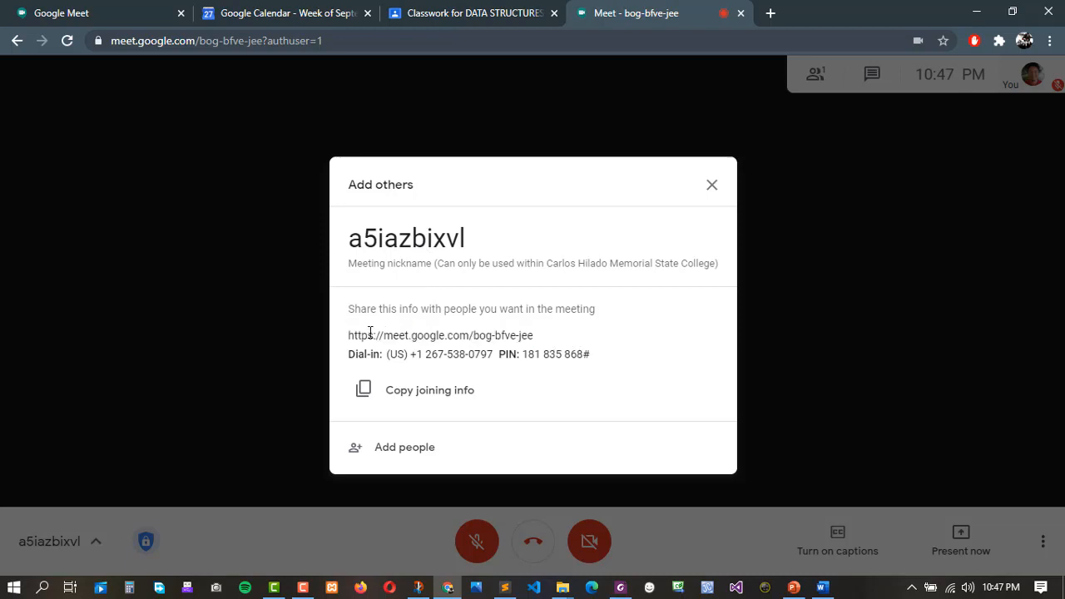
{"action": "left_click_drag", "start_coordinate": [350, 335], "coordinate": [549, 341]}
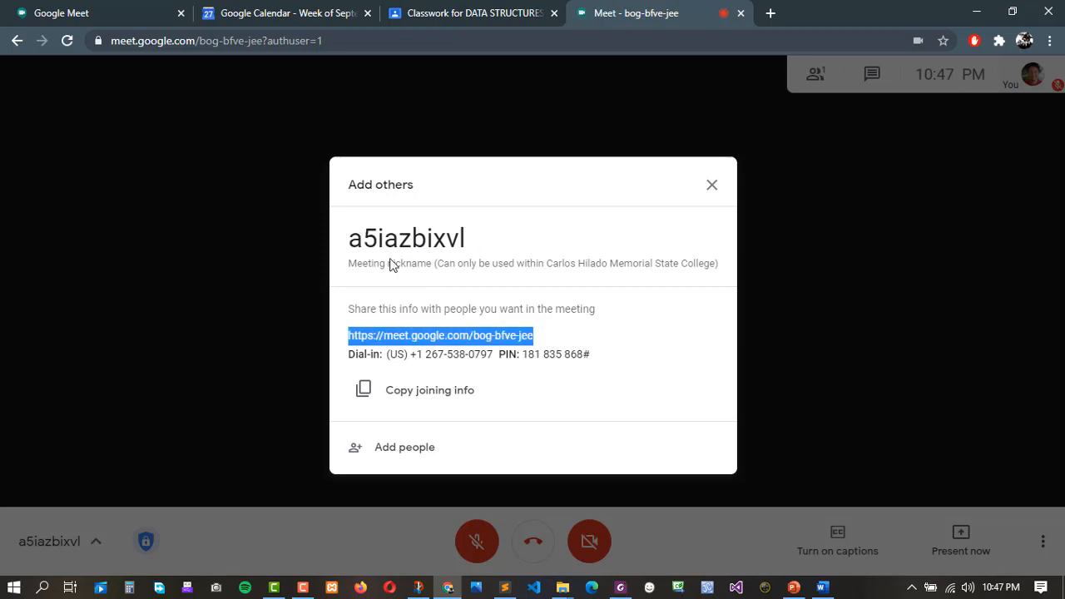
{"action": "left_click", "coordinate": [413, 351]}
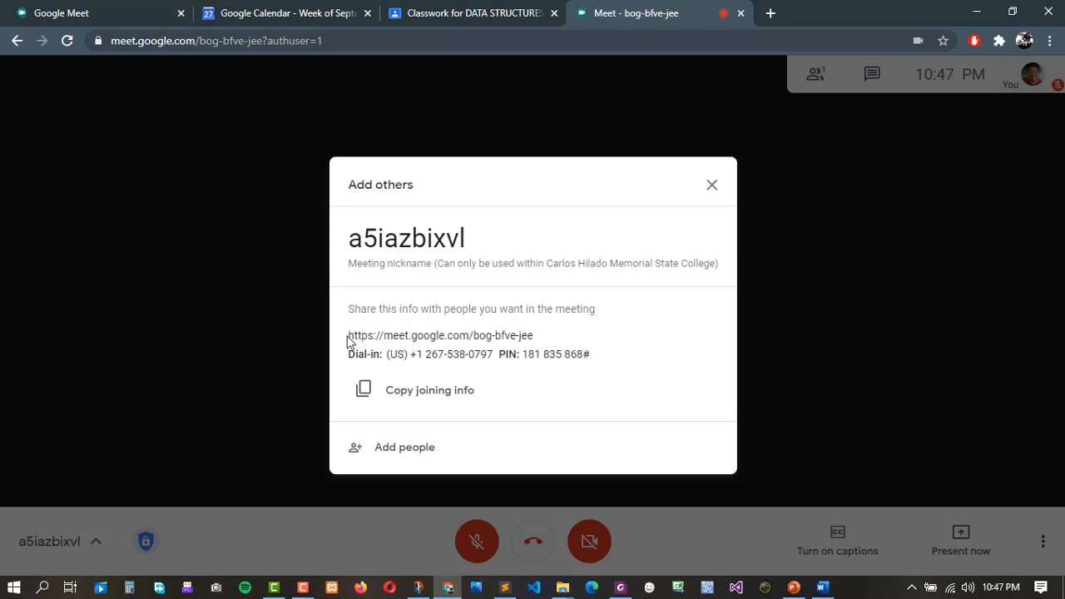
{"action": "left_click_drag", "start_coordinate": [350, 335], "coordinate": [570, 343]}
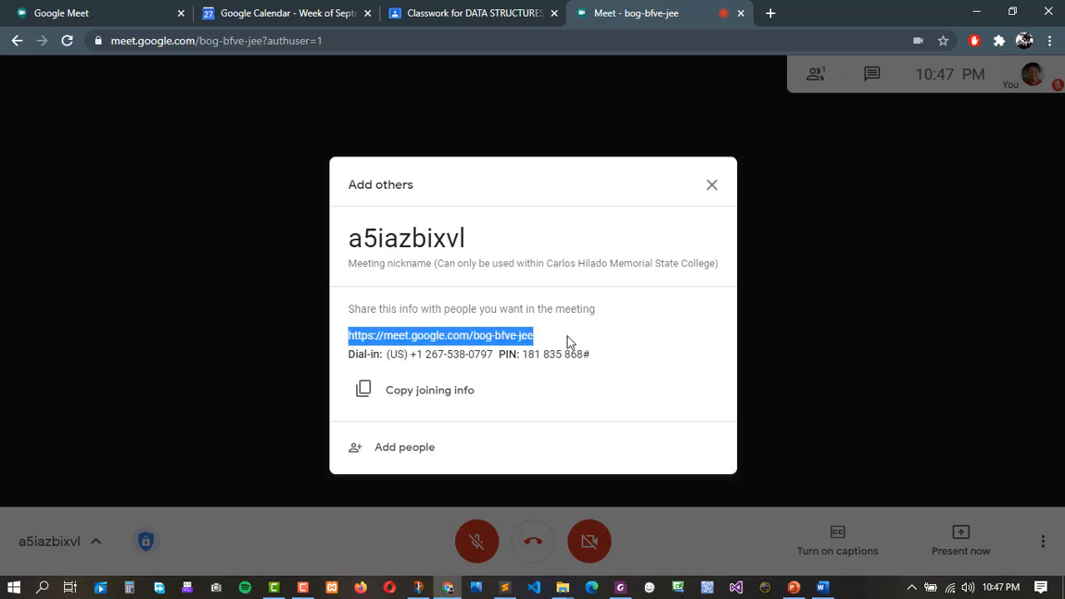
{"action": "left_click", "coordinate": [514, 349]}
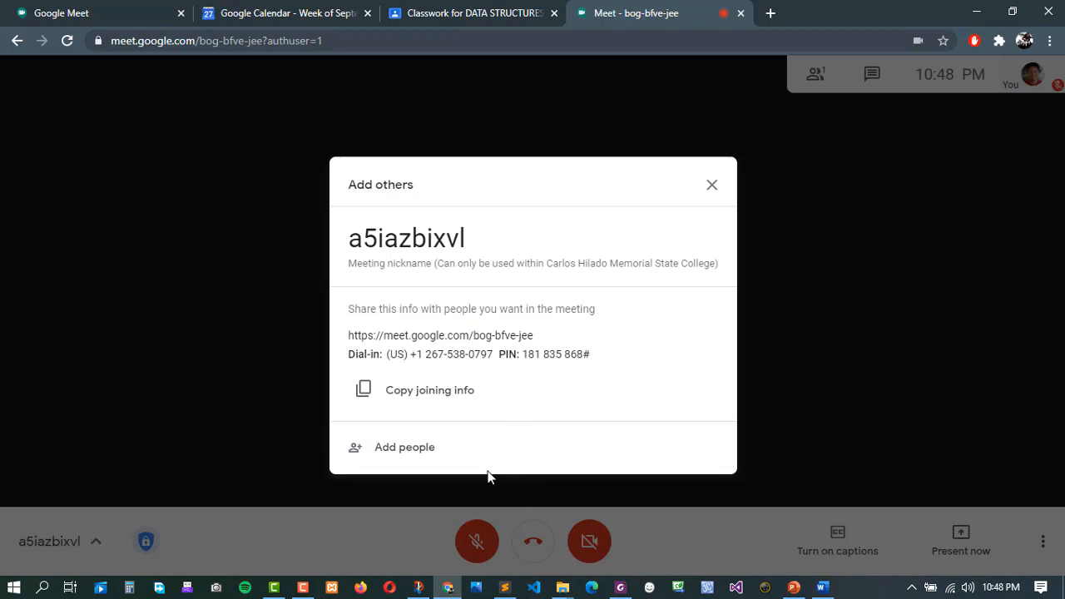
{"action": "left_click", "coordinate": [394, 451]}
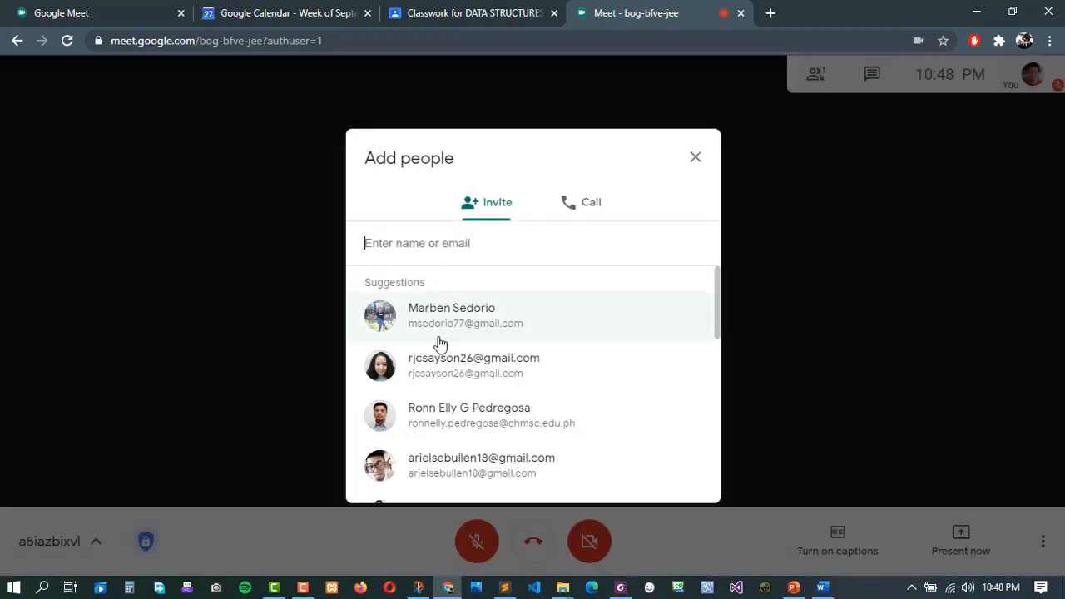
Copy the first eight class email addresses from Sublime Text and paste them into the invite field.
{"action": "left_click", "coordinate": [413, 251]}
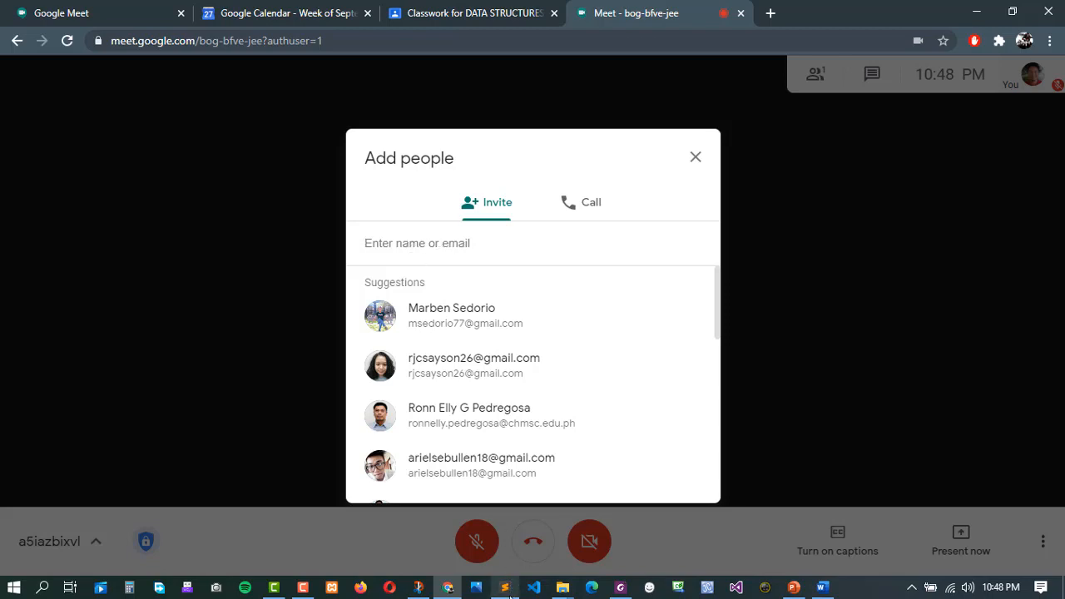
{"action": "mouse_move", "coordinate": [506, 590]}
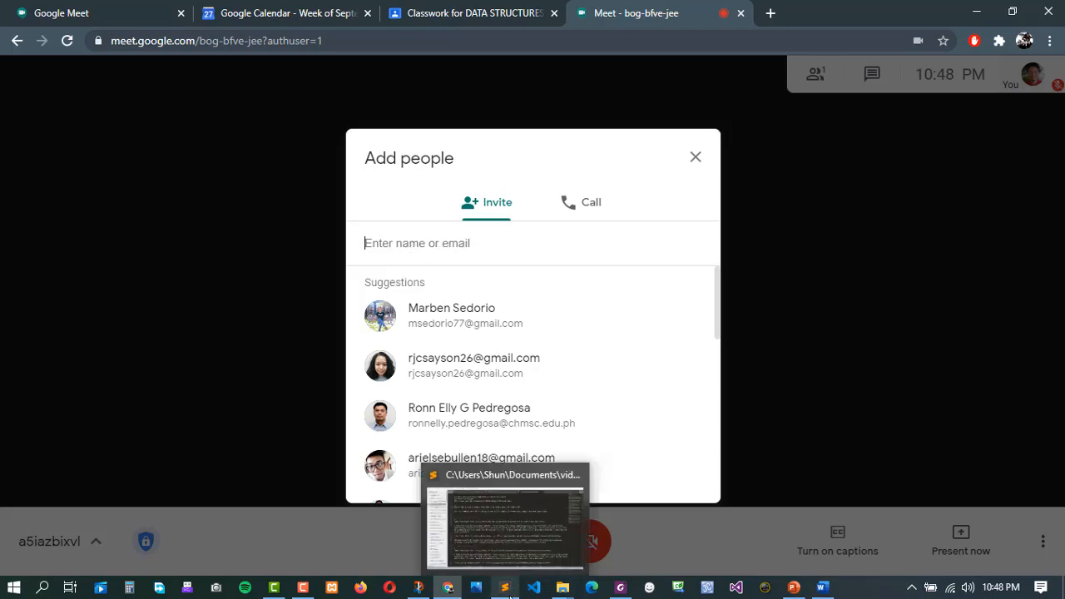
{"action": "left_click", "coordinate": [469, 572]}
{"action": "left_click", "coordinate": [75, 172]}
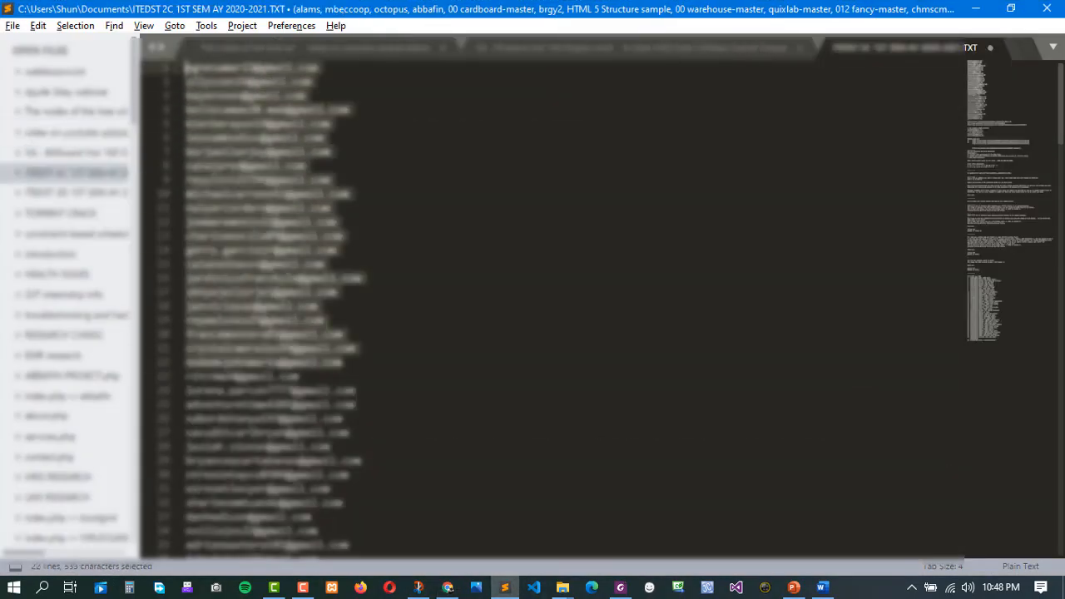
{"action": "left_click_drag", "start_coordinate": [384, 171], "coordinate": [185, 68]}
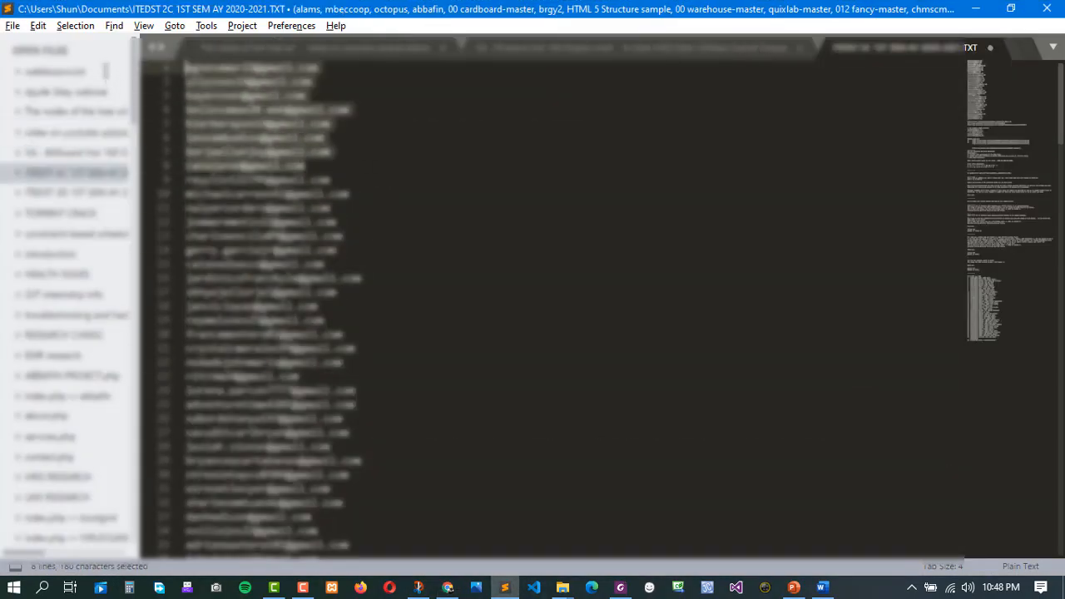
{"action": "key", "text": "ctrl+c"}
{"action": "key", "text": "alt+Tab"}
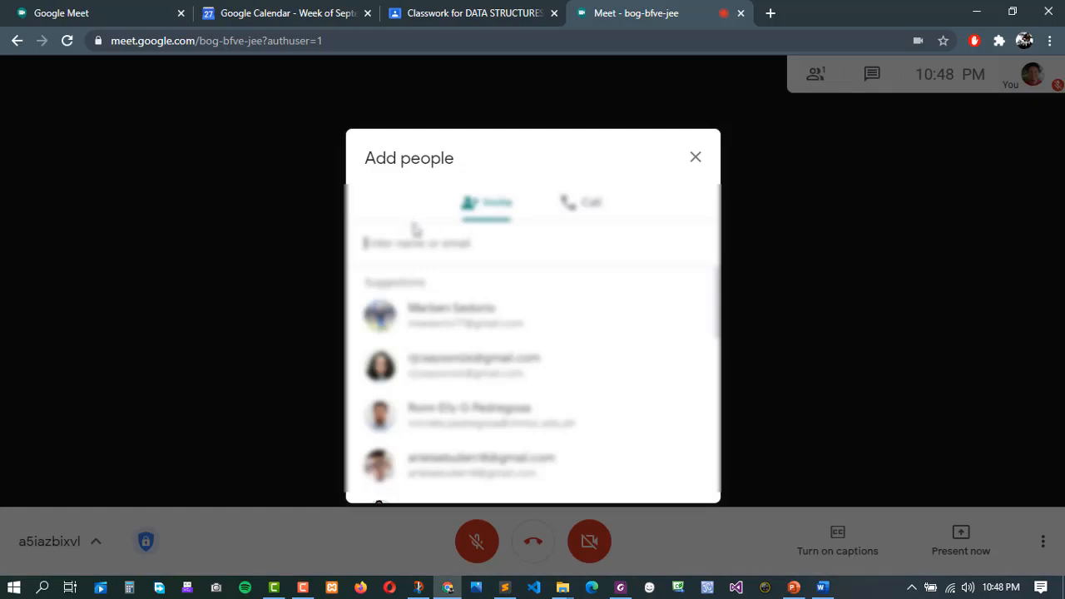
{"action": "key", "text": "ctrl+v"}
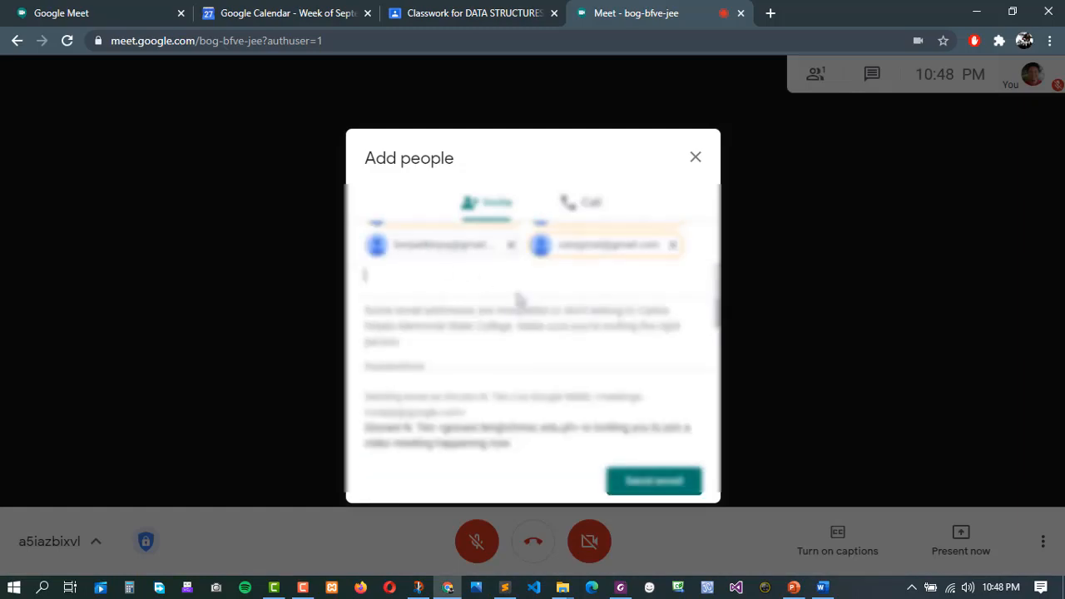
Review the pasted email chips, then close the invite form without sending.
{"action": "scroll", "coordinate": [493, 271], "scroll_direction": "down", "scroll_amount": 2}
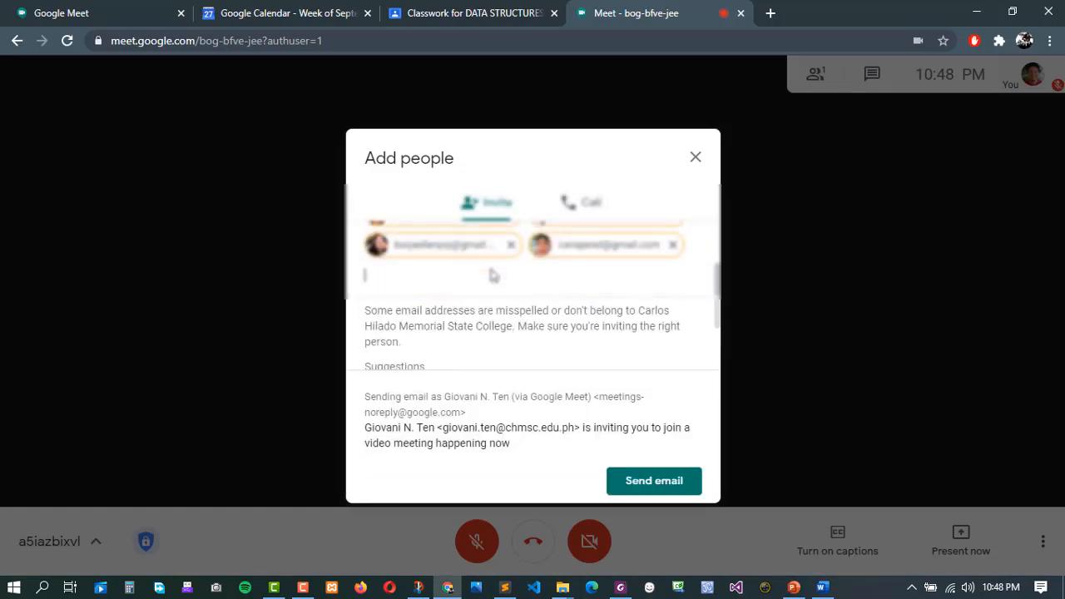
{"action": "scroll", "coordinate": [493, 270], "scroll_direction": "up", "scroll_amount": 2}
{"action": "scroll", "coordinate": [491, 273], "scroll_direction": "down", "scroll_amount": 1}
{"action": "scroll", "coordinate": [492, 273], "scroll_direction": "up", "scroll_amount": 1}
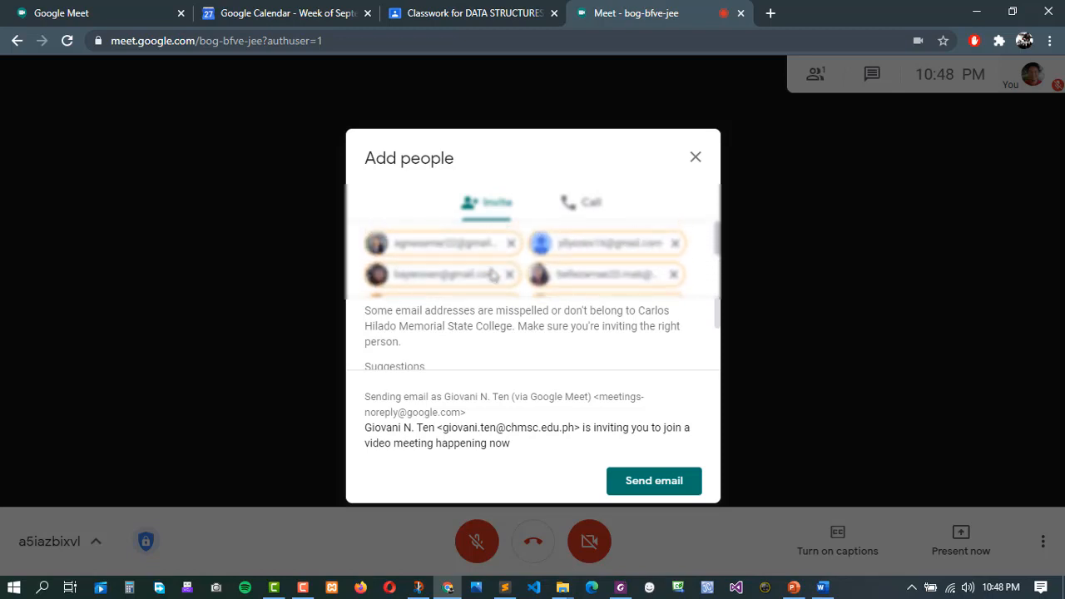
{"action": "mouse_move", "coordinate": [495, 274]}
{"action": "scroll", "coordinate": [702, 261], "scroll_direction": "down", "scroll_amount": 2}
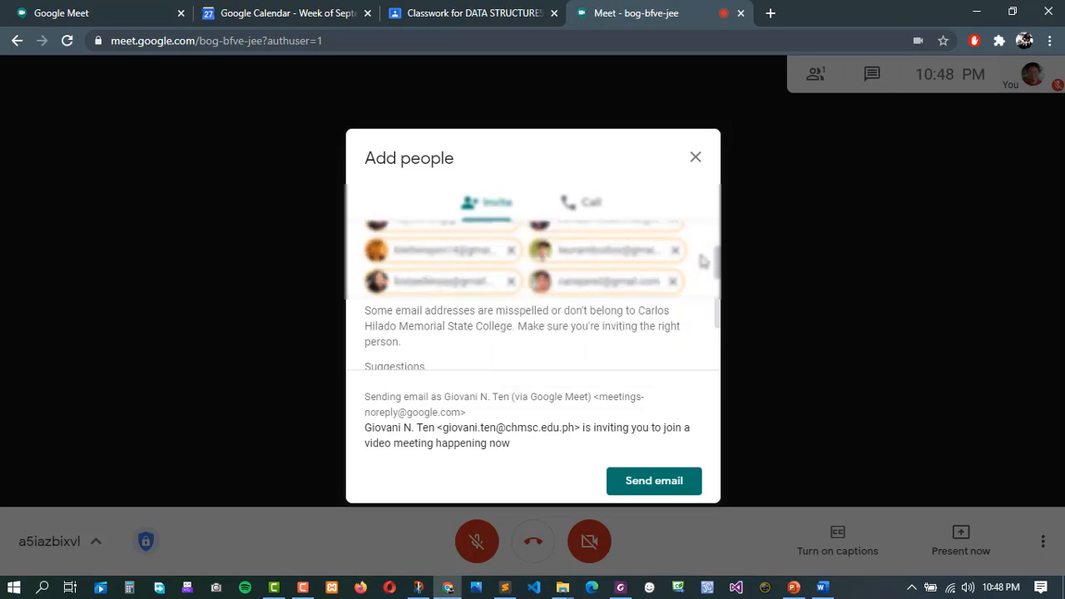
{"action": "scroll", "coordinate": [702, 261], "scroll_direction": "up", "scroll_amount": 2}
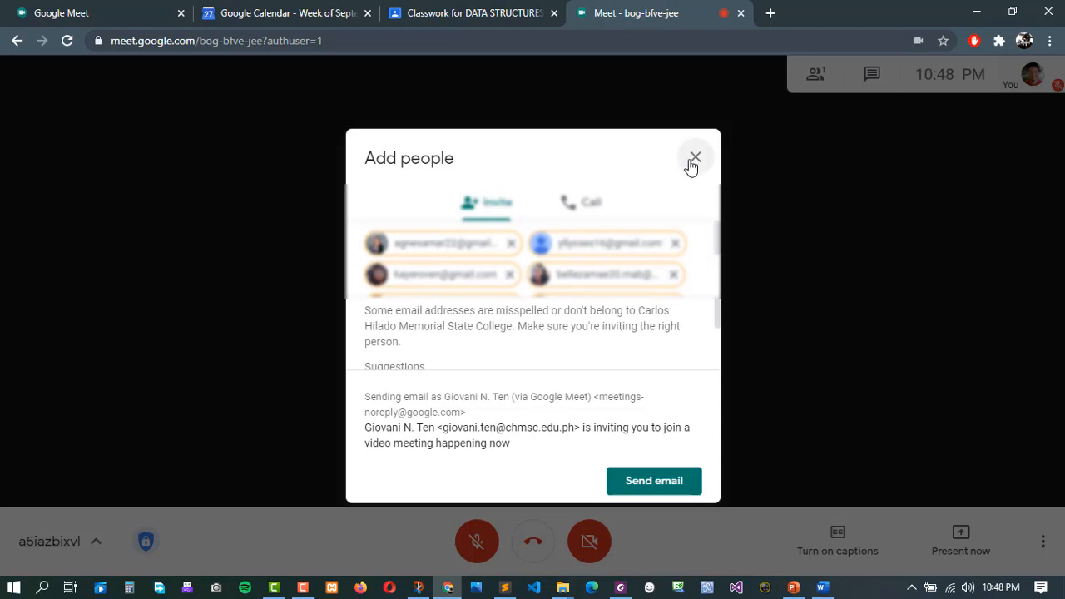
{"action": "scroll", "coordinate": [703, 261], "scroll_direction": "down", "scroll_amount": 2}
{"action": "scroll", "coordinate": [703, 261], "scroll_direction": "up", "scroll_amount": 2}
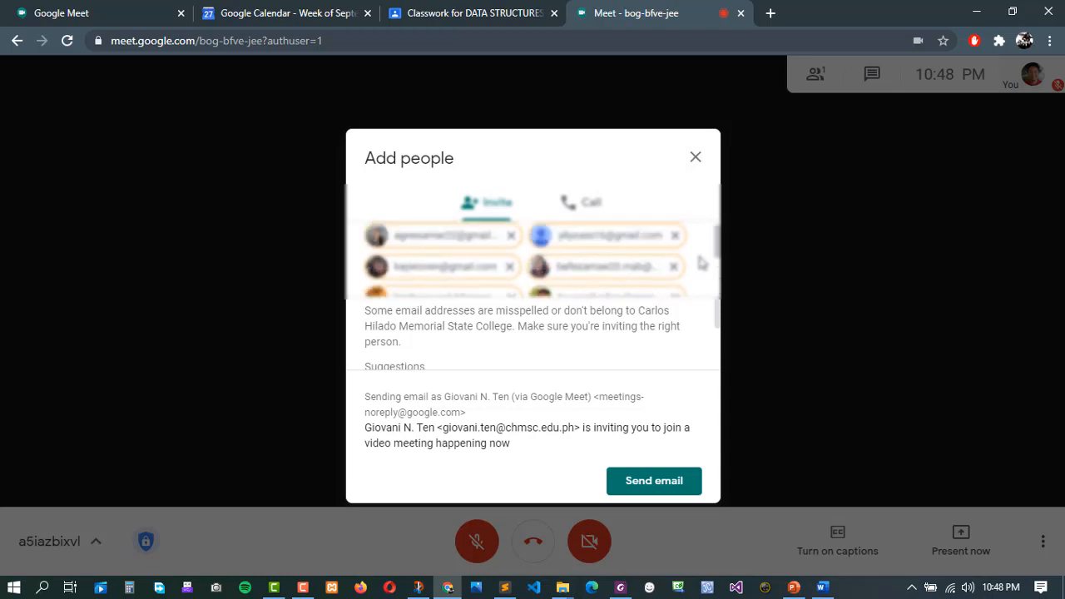
{"action": "scroll", "coordinate": [702, 263], "scroll_direction": "down", "scroll_amount": 2}
{"action": "scroll", "coordinate": [702, 263], "scroll_direction": "up", "scroll_amount": 2}
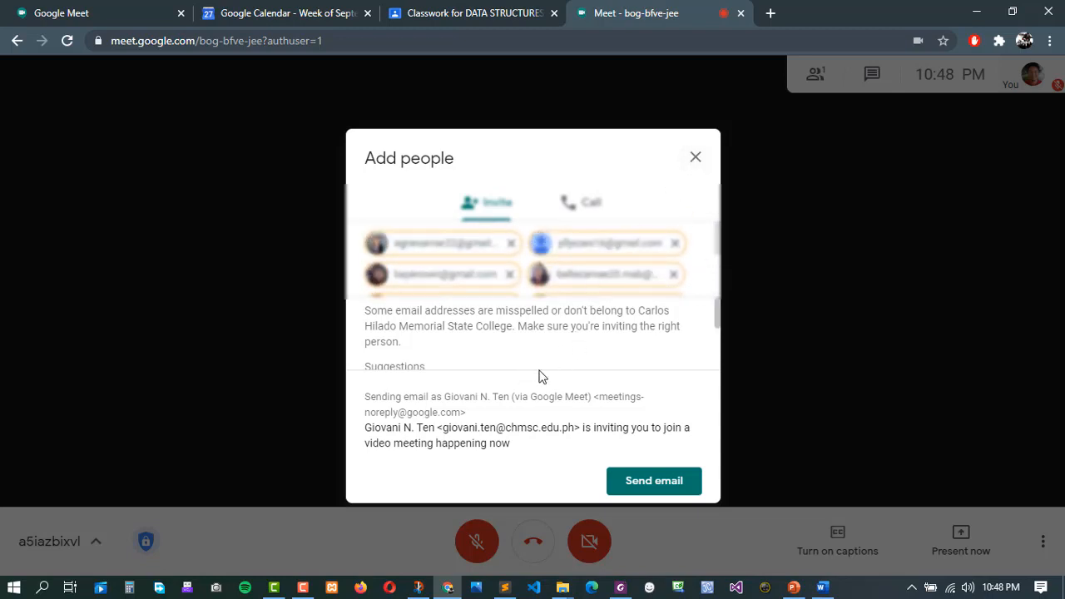
{"action": "left_click", "coordinate": [696, 157]}
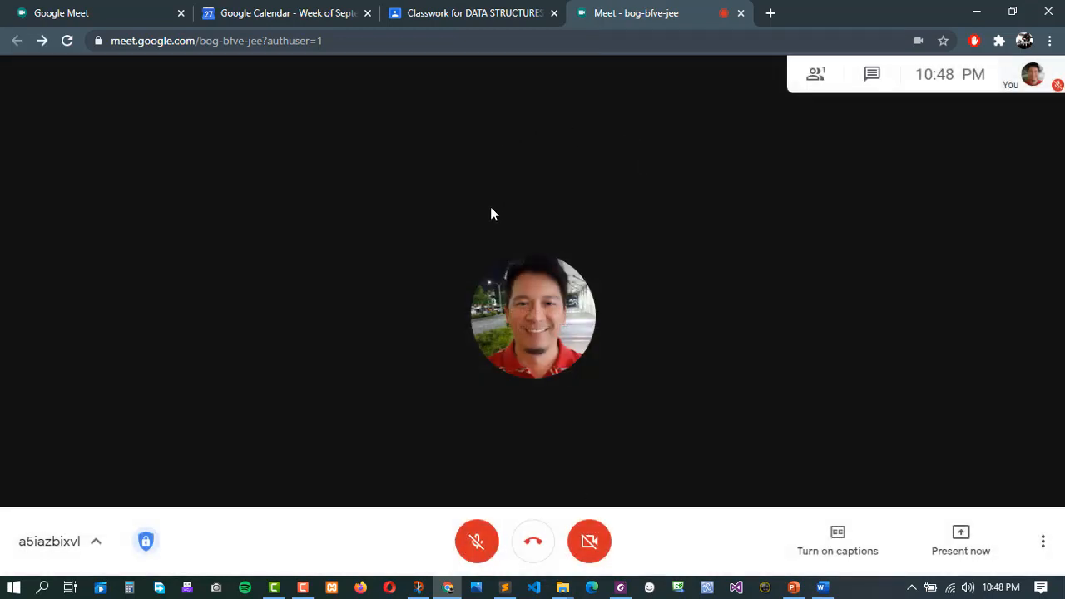
{"action": "left_click", "coordinate": [96, 552]}
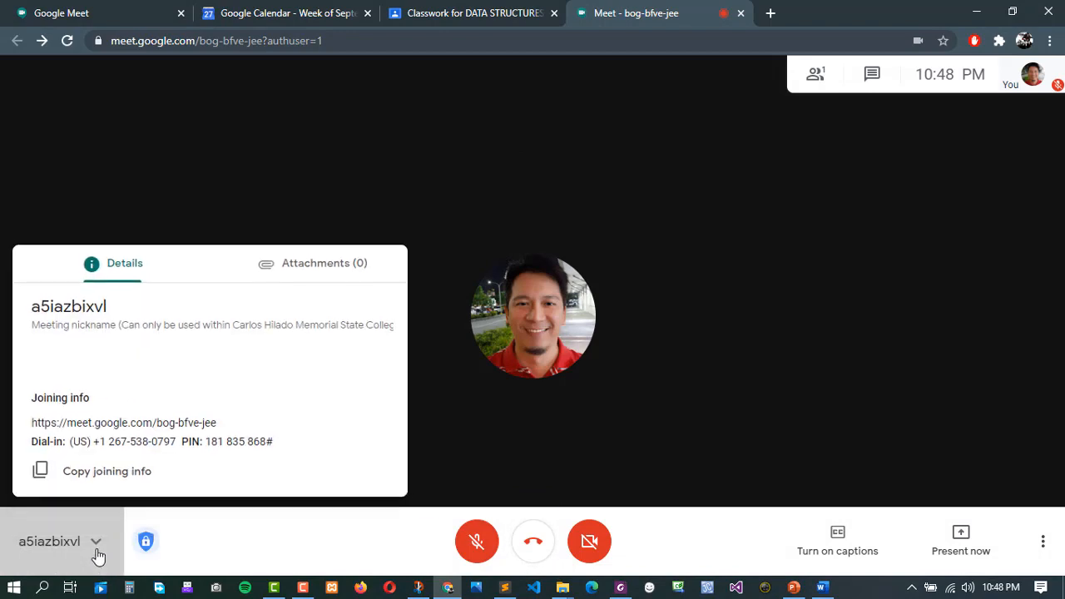
{"action": "left_click_drag", "start_coordinate": [38, 418], "coordinate": [301, 437]}
{"action": "left_click", "coordinate": [539, 445]}
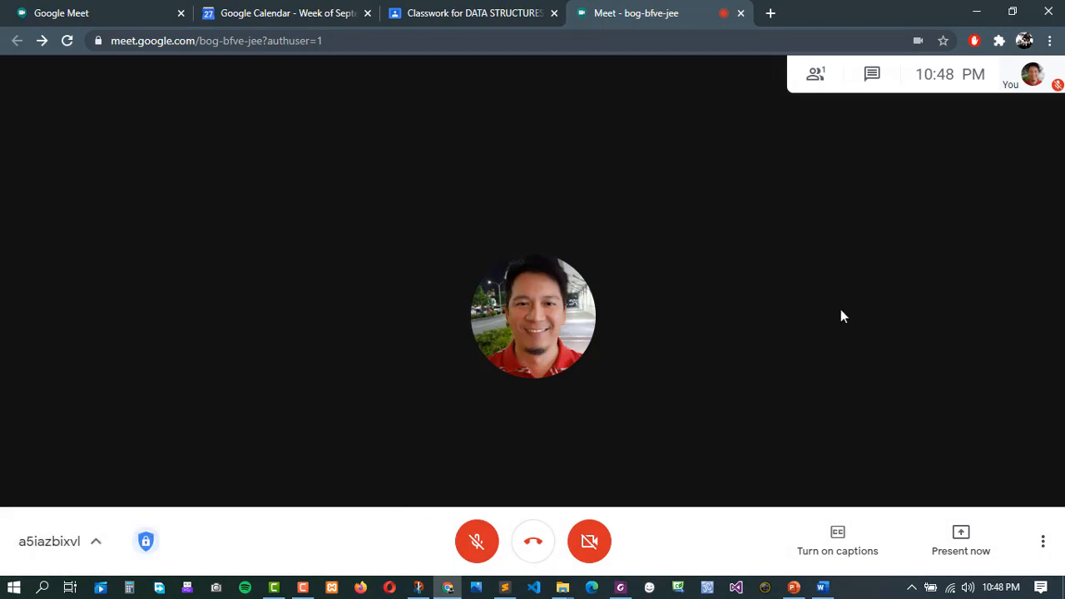
{"action": "left_click", "coordinate": [533, 542]}
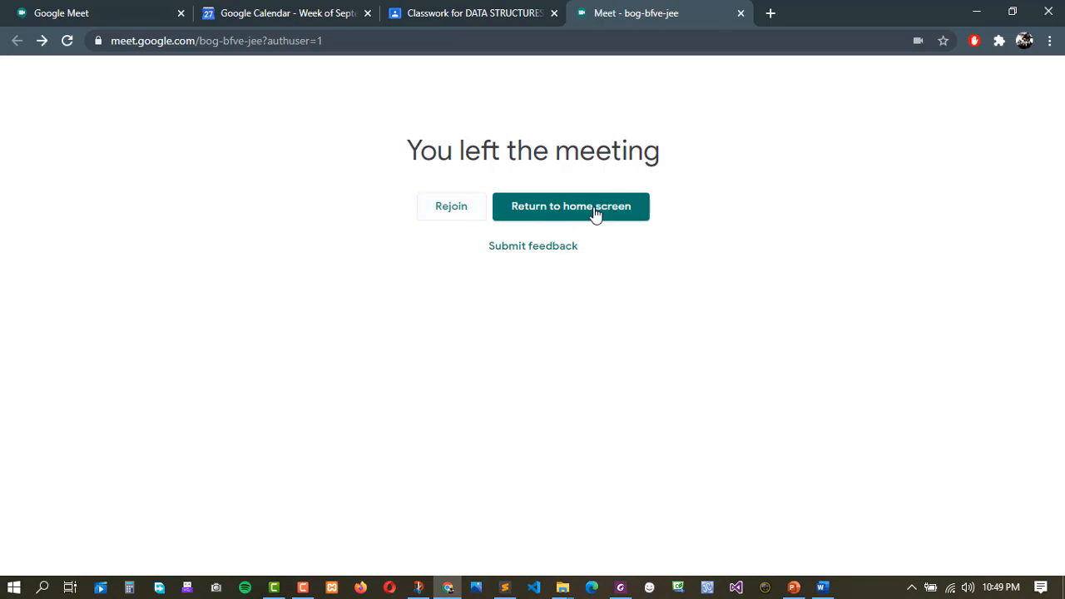
{"action": "left_click", "coordinate": [626, 214]}
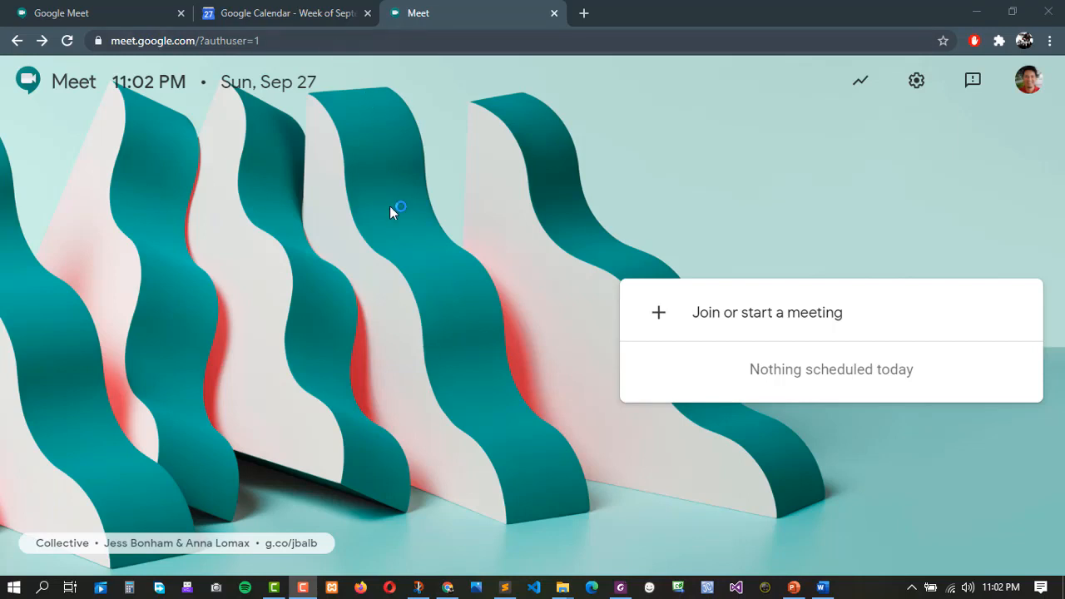
Open Google Calendar under the school account and close the old Calendar and Meet tabs.
{"action": "left_click", "coordinate": [301, 16]}
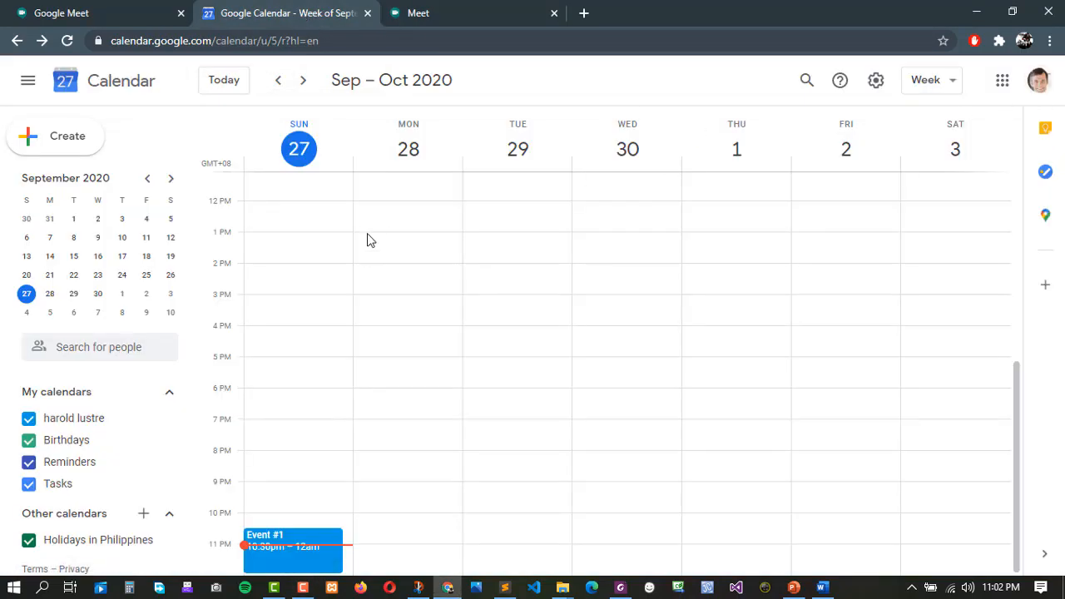
{"action": "left_click", "coordinate": [1039, 80]}
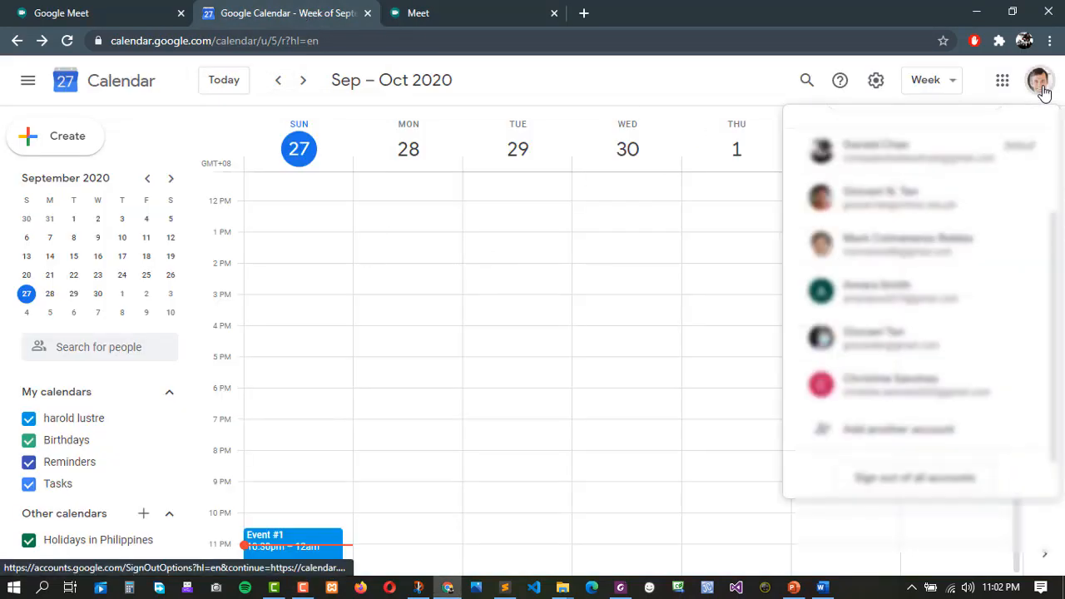
{"action": "left_click", "coordinate": [916, 211]}
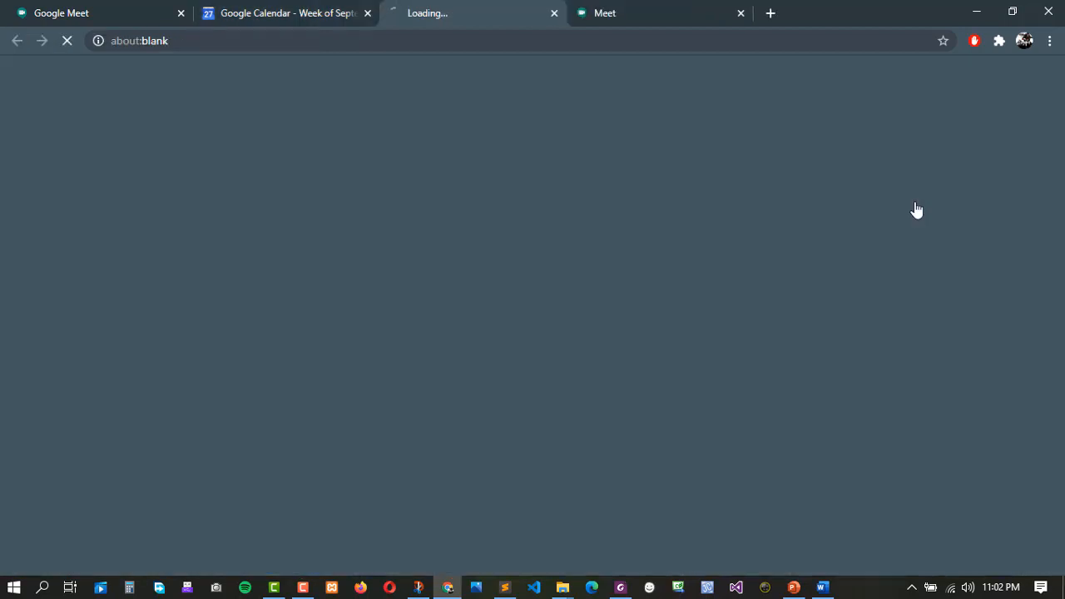
{"action": "left_click", "coordinate": [345, 17]}
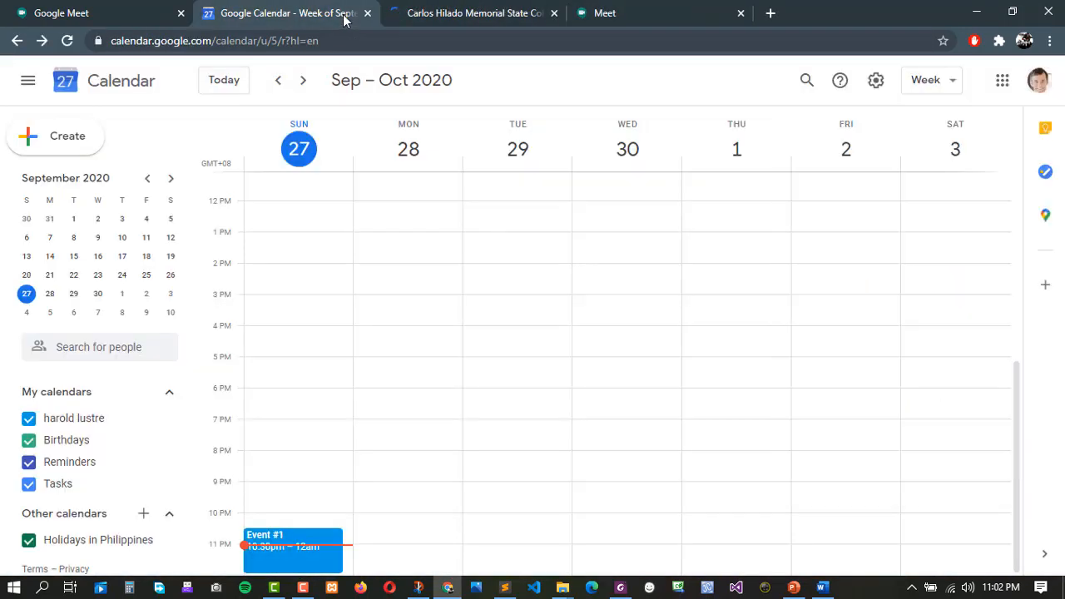
{"action": "left_click", "coordinate": [367, 12]}
{"action": "left_click", "coordinate": [436, 14]}
{"action": "left_click", "coordinate": [554, 12]}
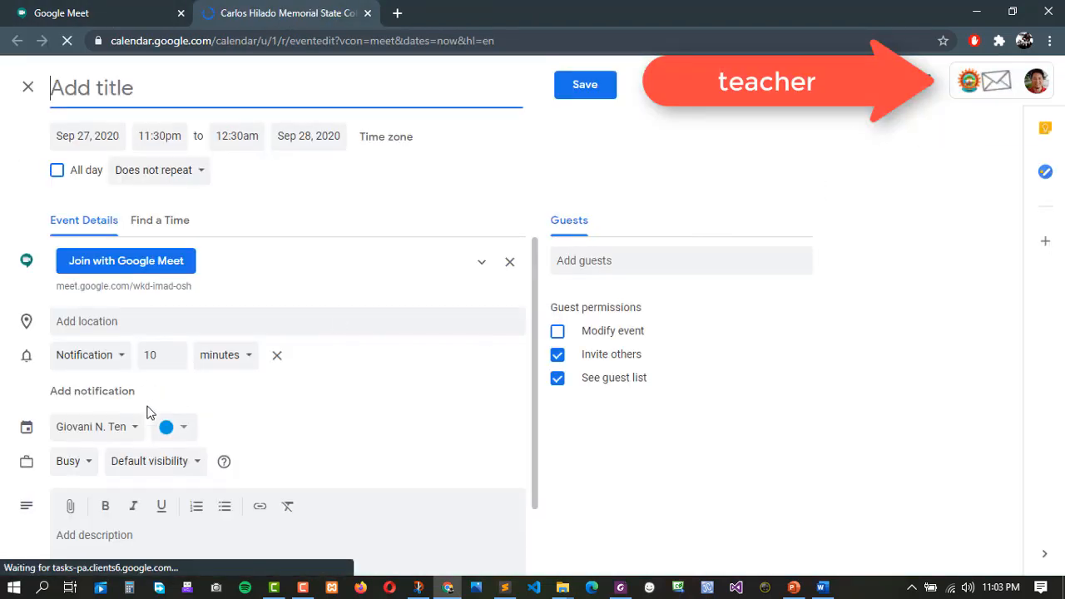
File the new Meet-linked event under the DATA STRUCTURES AND ALGORITHMS ITEDST 2C calendar.
{"action": "left_click", "coordinate": [119, 431]}
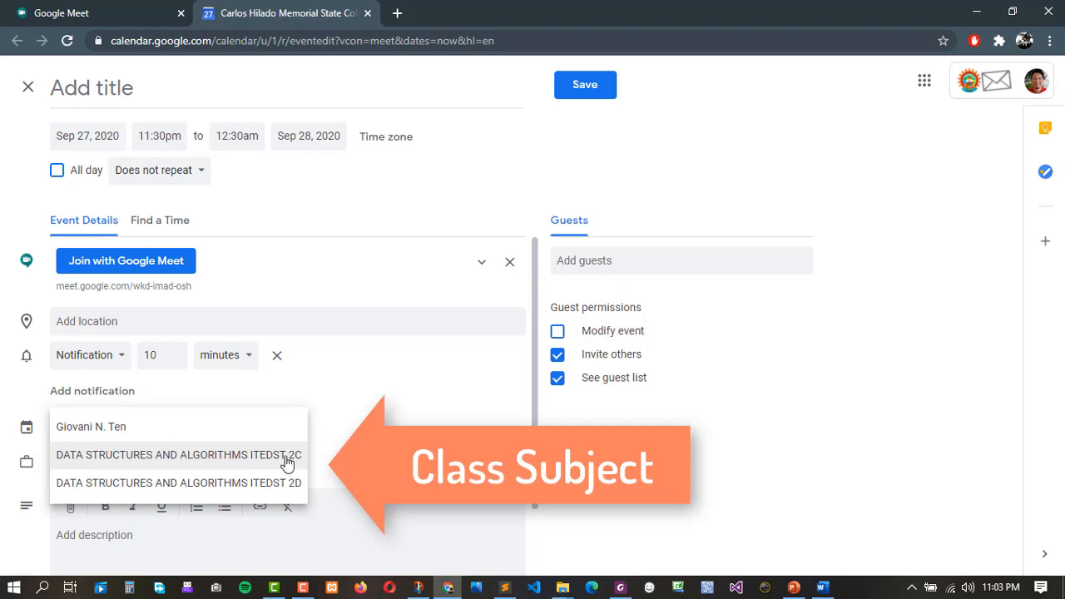
{"action": "left_click", "coordinate": [236, 456]}
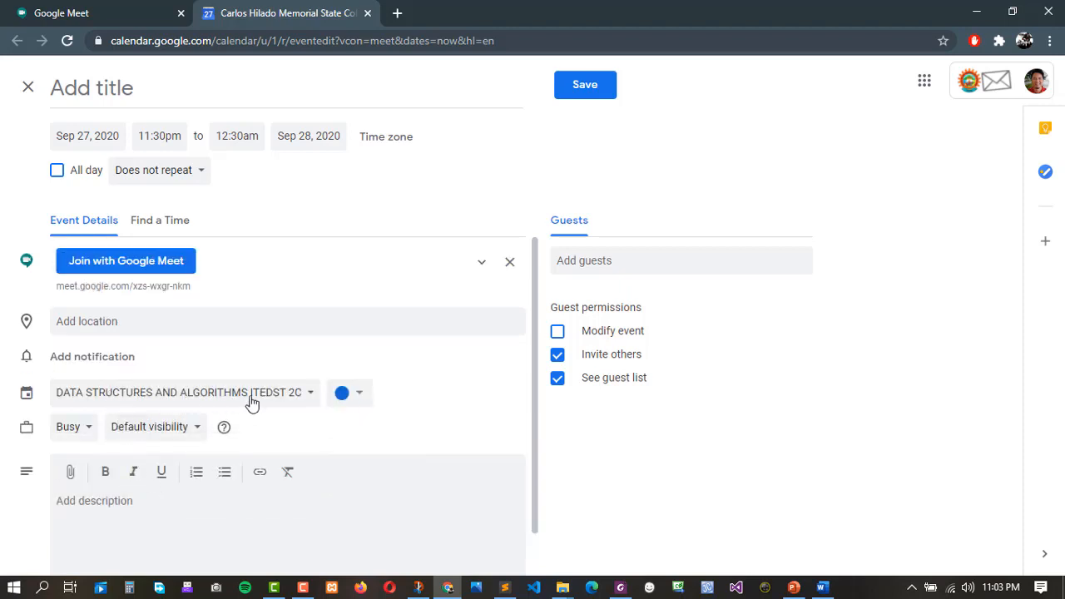
{"action": "left_click", "coordinate": [256, 398]}
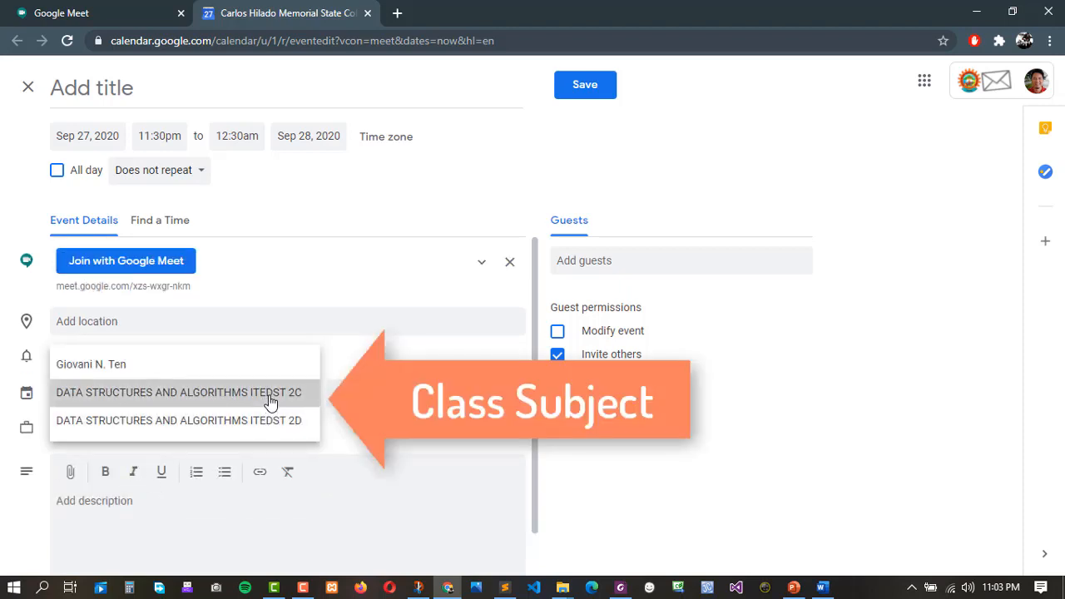
{"action": "left_click", "coordinate": [264, 397]}
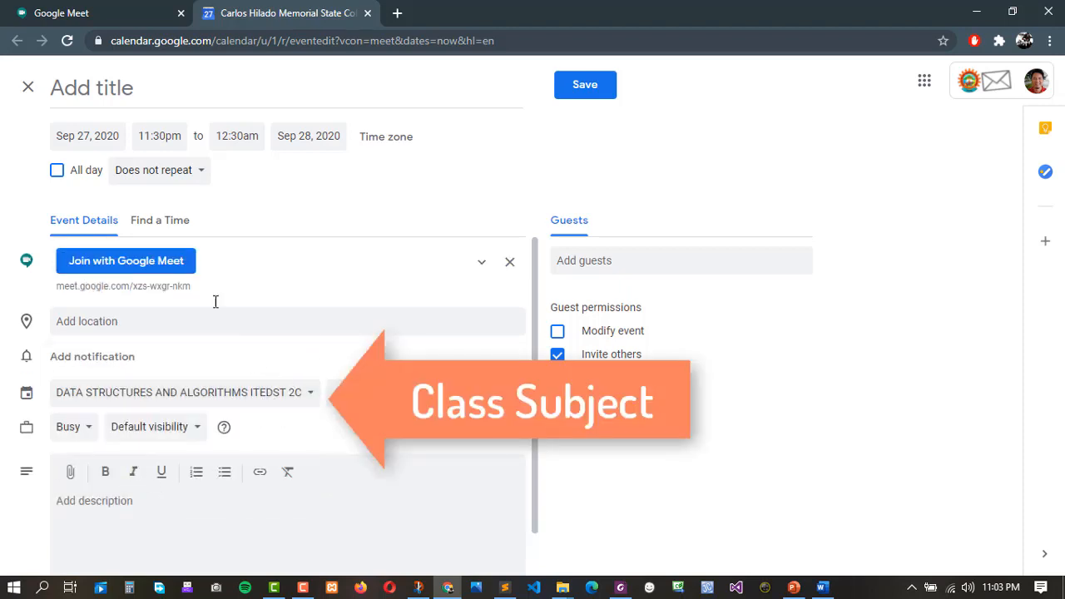
{"action": "left_click", "coordinate": [119, 93]}
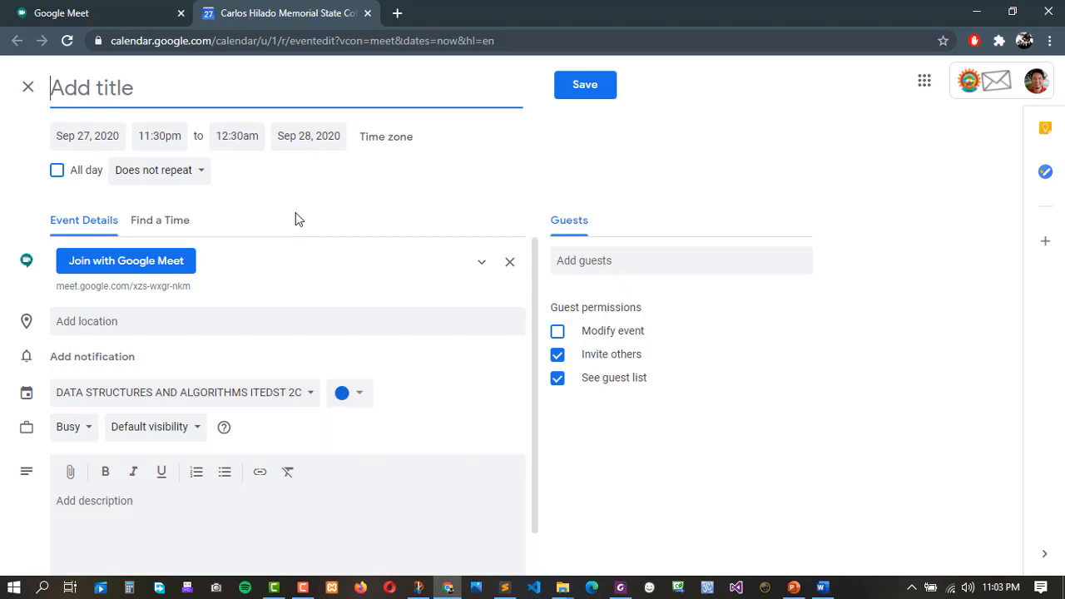
Title the event 'Class meeting' and set its date to Sep 28, 2020.
{"action": "type", "text": "ClaSS"}
{"action": "key", "text": "BackSpace"}
{"action": "key", "text": "BackSpace"}
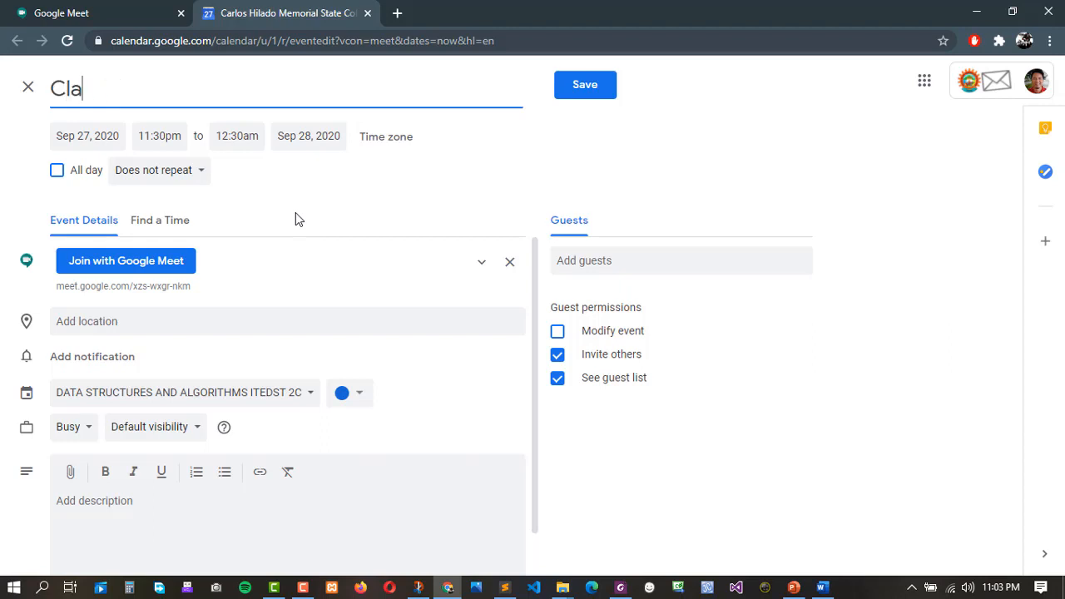
{"action": "type", "text": "ss meeting"}
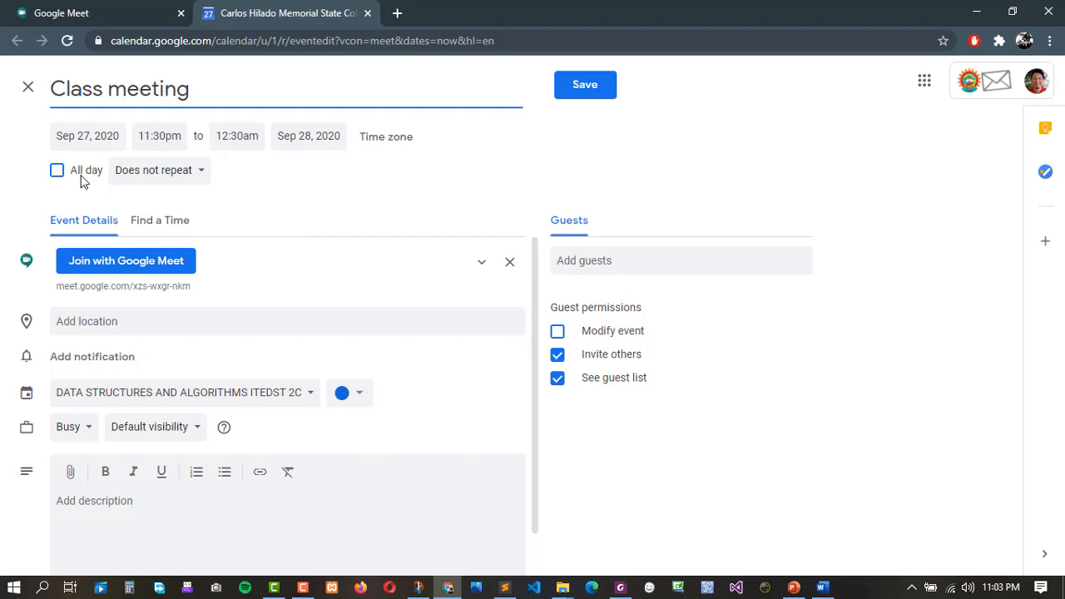
{"action": "left_click", "coordinate": [117, 140]}
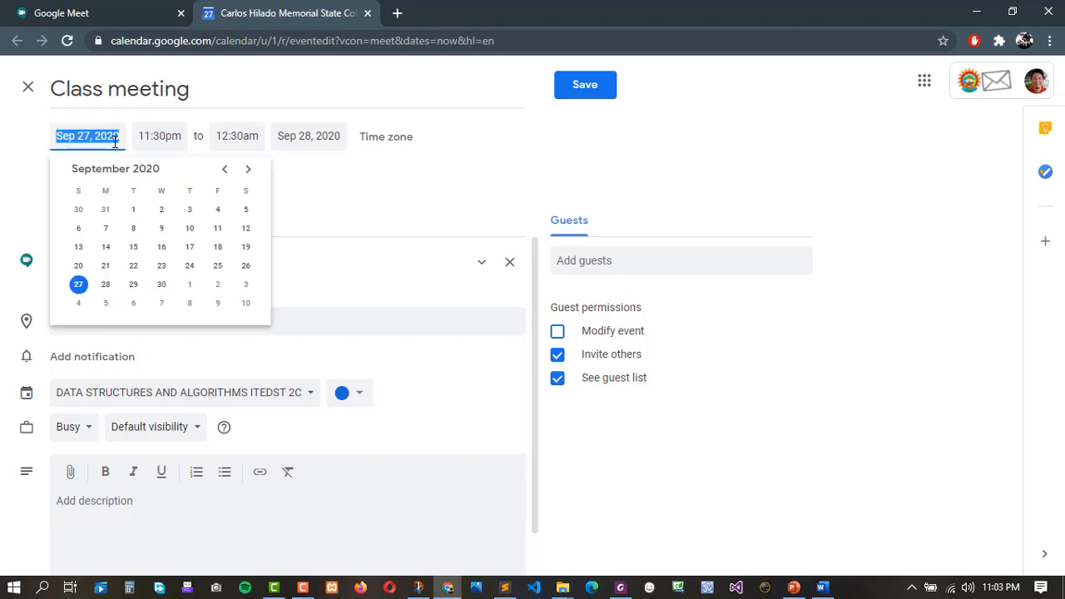
{"action": "left_click", "coordinate": [105, 284]}
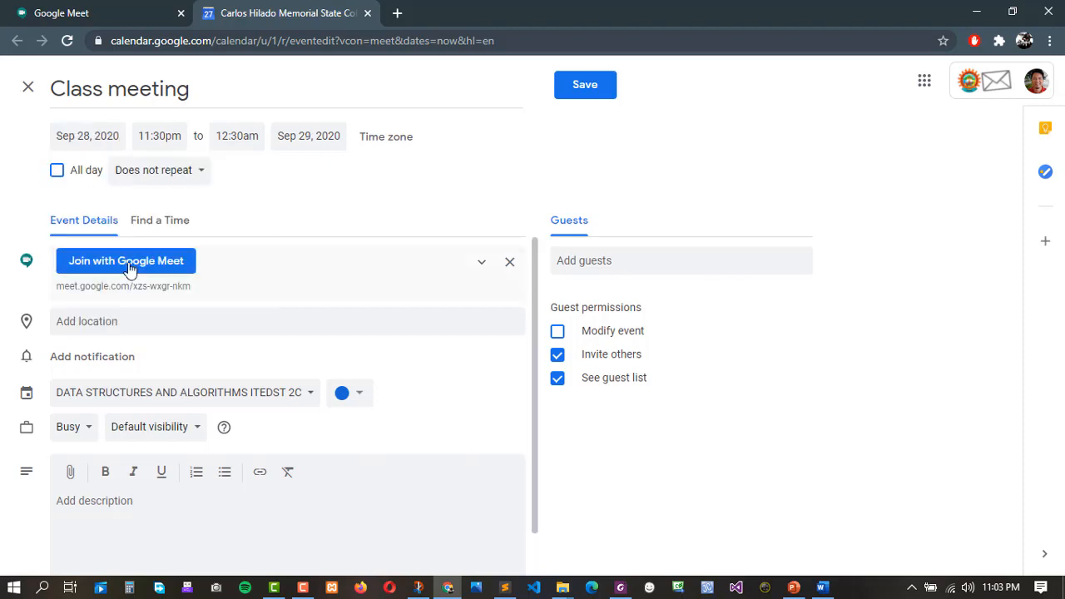
Set the event time from 9:00am to 12:00pm.
{"action": "left_click", "coordinate": [159, 136]}
{"action": "scroll", "coordinate": [192, 233], "scroll_direction": "up", "scroll_amount": 4}
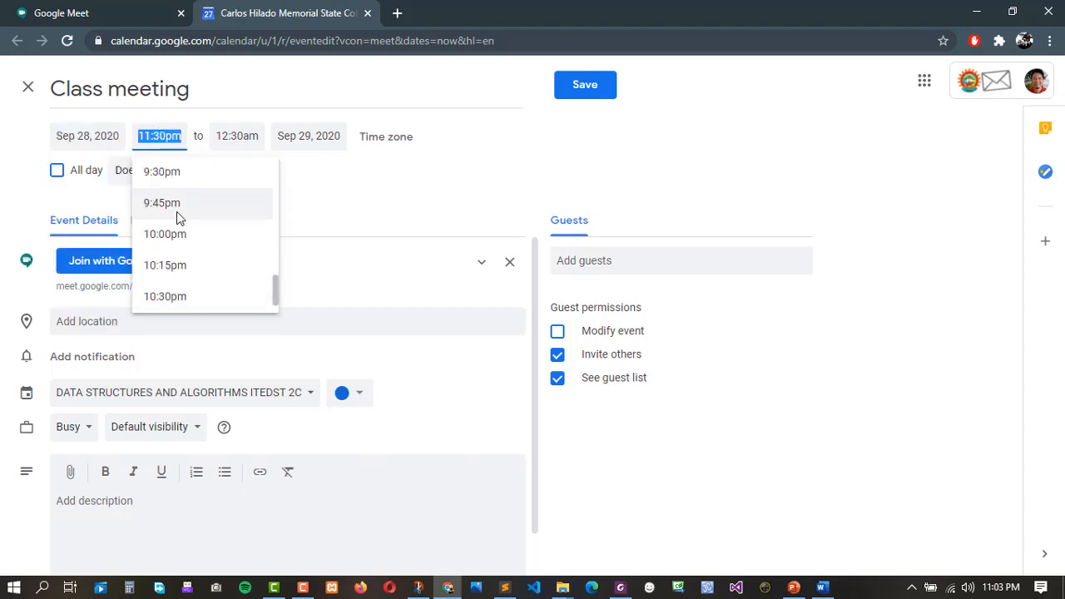
{"action": "left_click", "coordinate": [174, 189]}
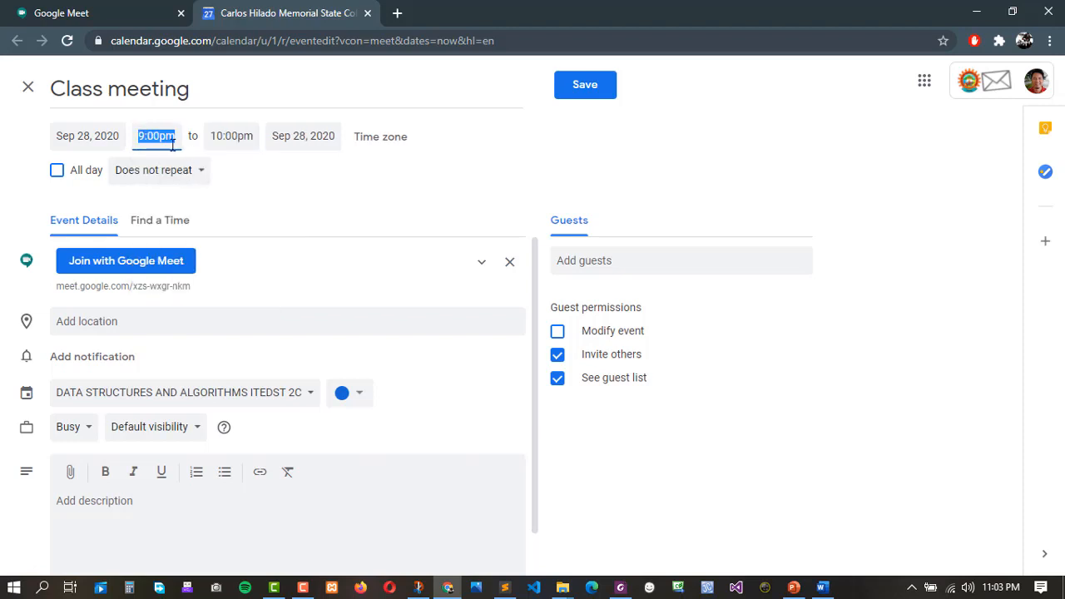
{"action": "scroll", "coordinate": [202, 254], "scroll_direction": "up", "scroll_amount": 12}
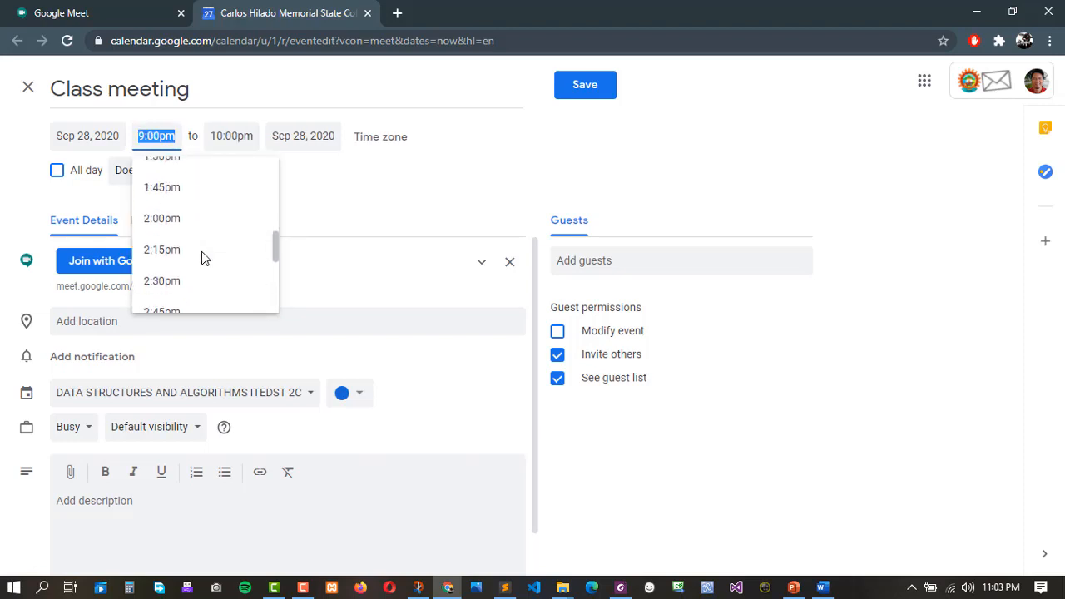
{"action": "scroll", "coordinate": [202, 257], "scroll_direction": "up", "scroll_amount": 6}
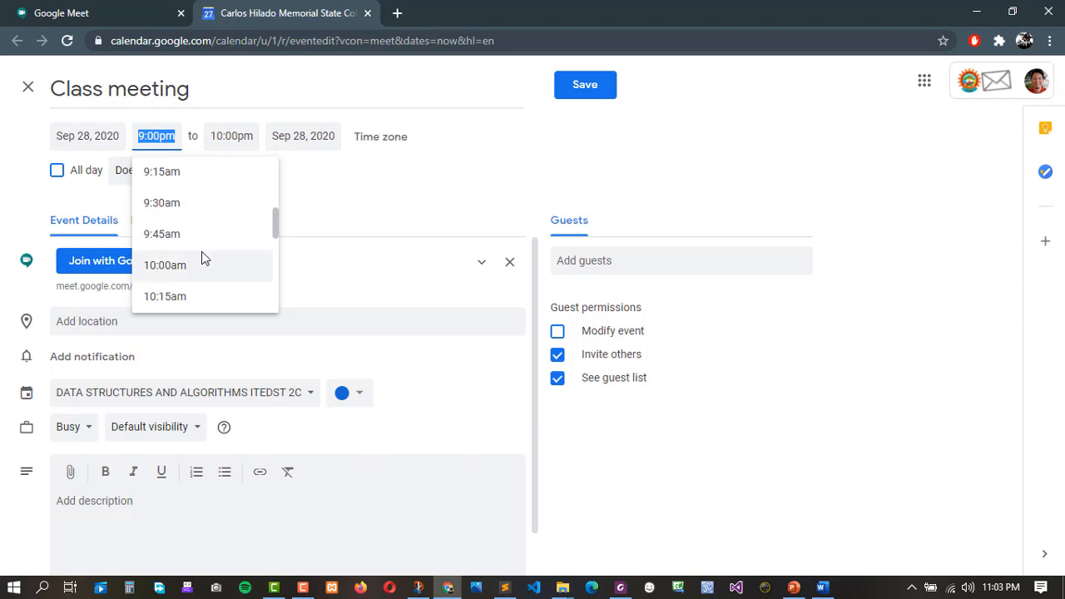
{"action": "scroll", "coordinate": [182, 200], "scroll_direction": "up", "scroll_amount": 2}
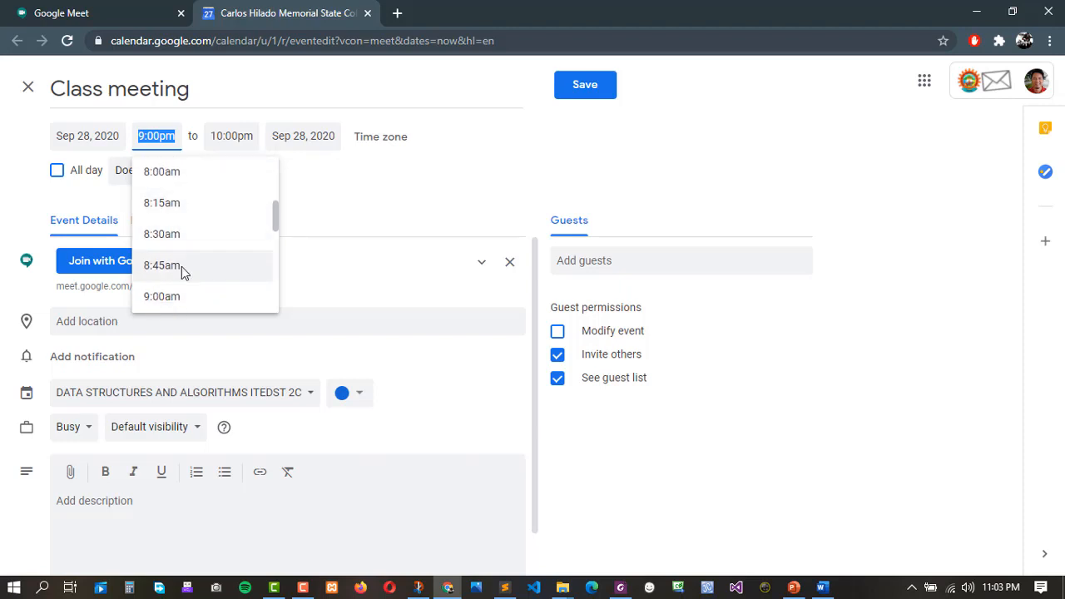
{"action": "left_click", "coordinate": [176, 297]}
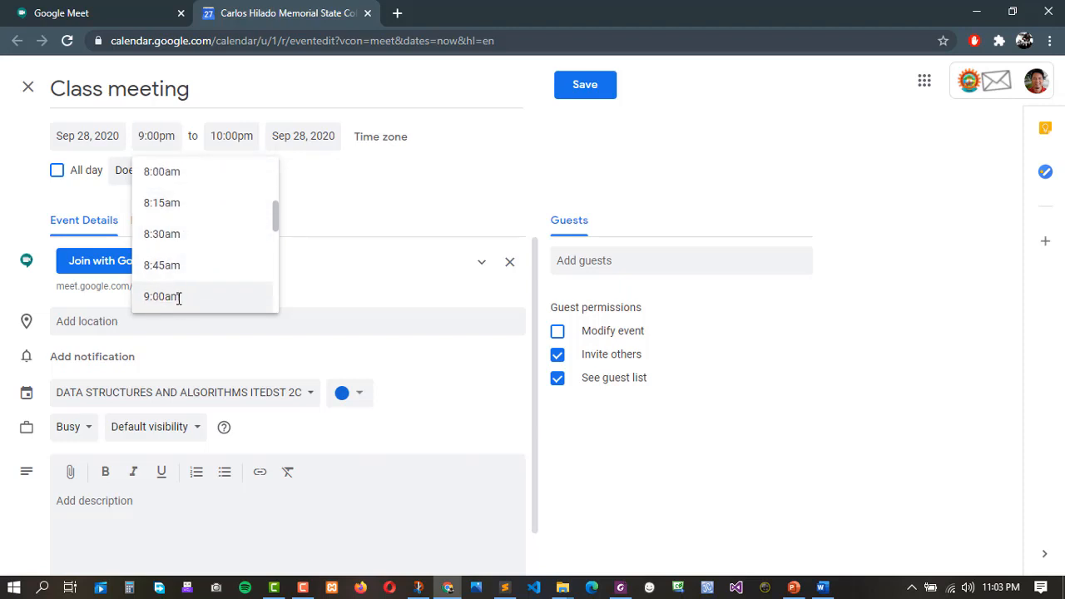
{"action": "left_click", "coordinate": [226, 139]}
{"action": "scroll", "coordinate": [274, 264], "scroll_direction": "down", "scroll_amount": 3}
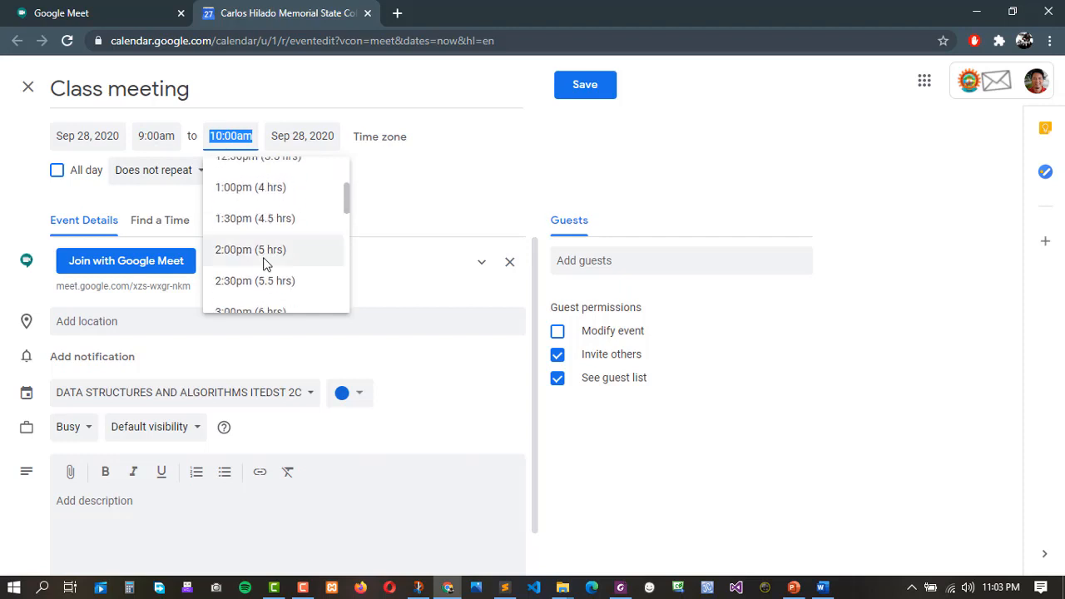
{"action": "scroll", "coordinate": [266, 250], "scroll_direction": "up", "scroll_amount": 2}
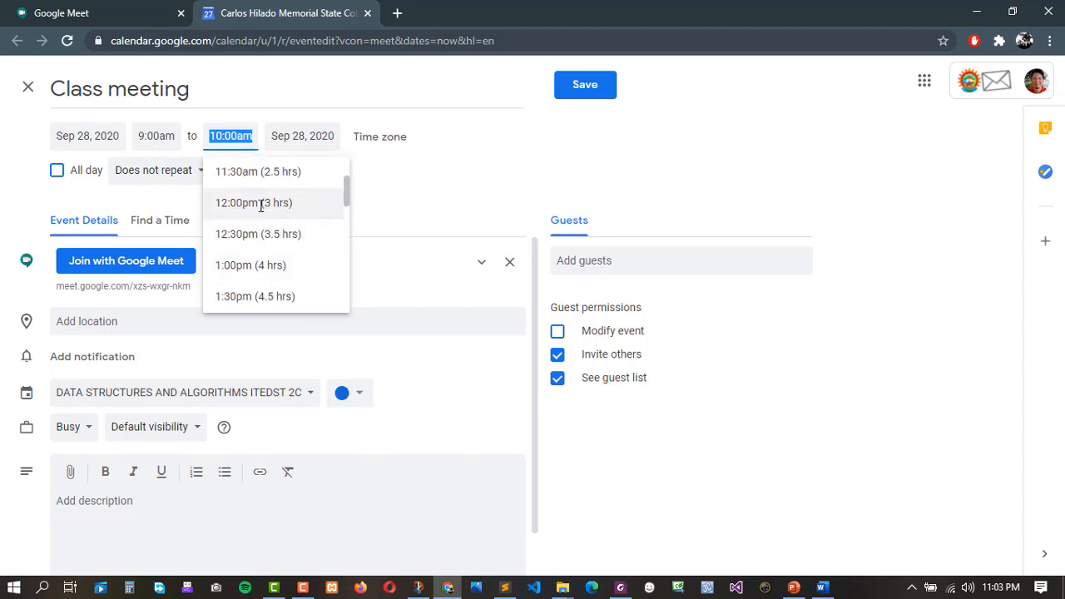
{"action": "left_click", "coordinate": [238, 205]}
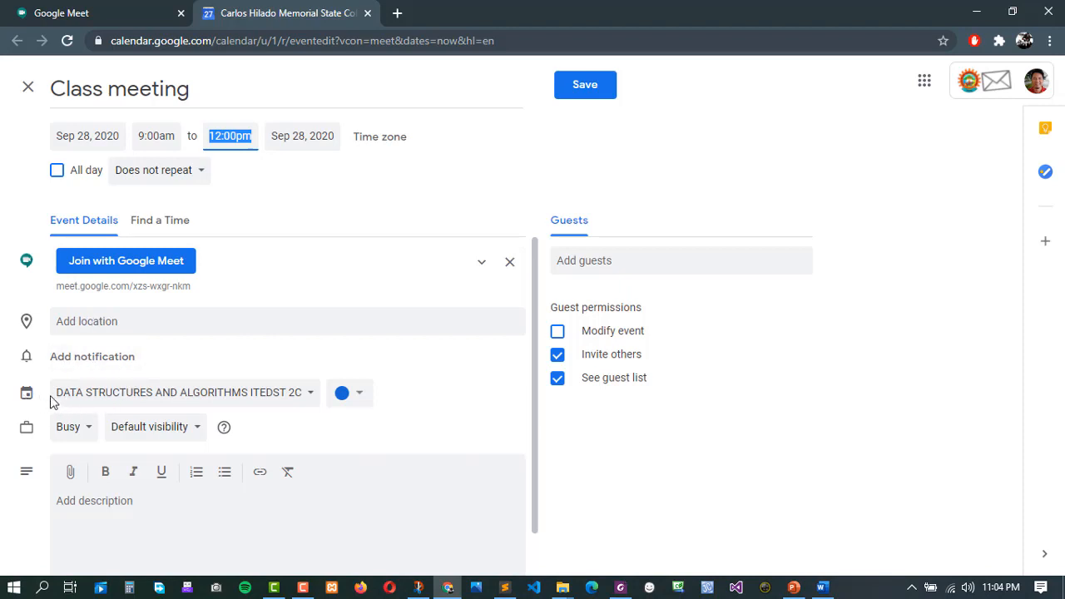
{"action": "left_click", "coordinate": [310, 404]}
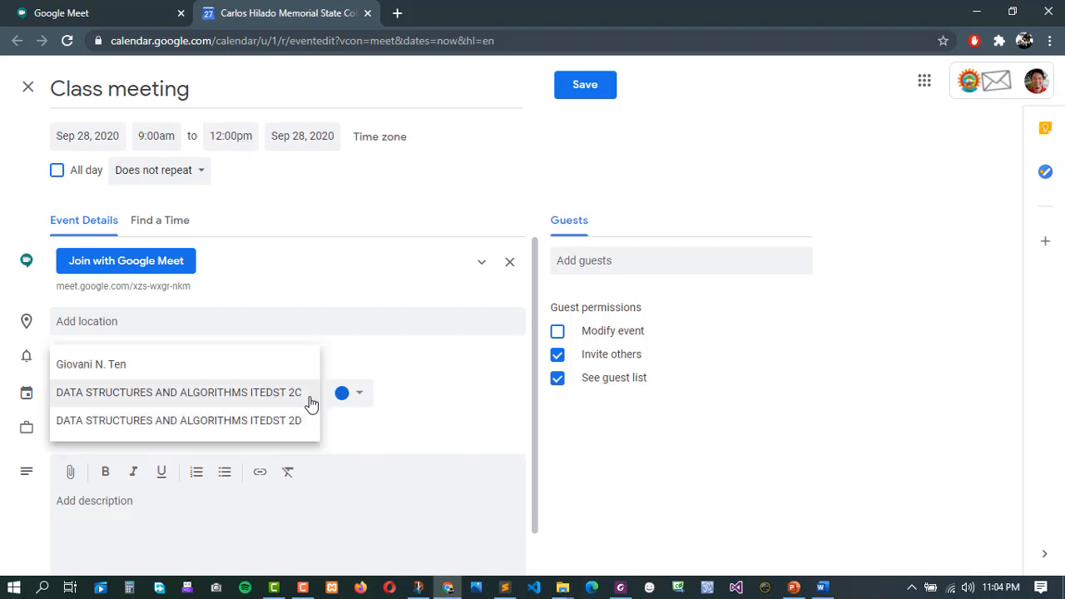
{"action": "left_click", "coordinate": [232, 395]}
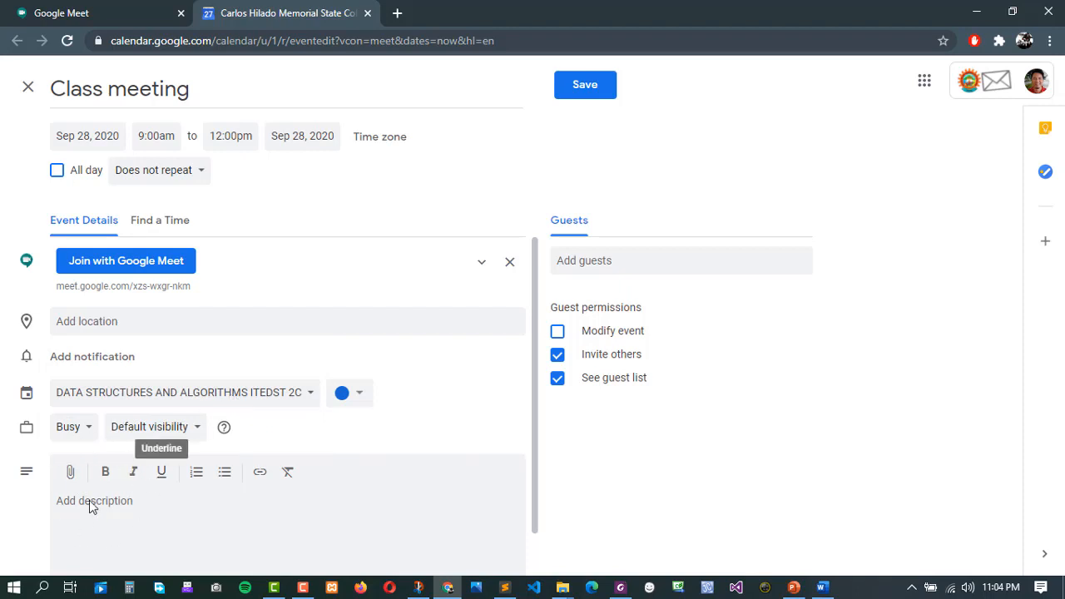
{"action": "scroll", "coordinate": [91, 503], "scroll_direction": "down", "scroll_amount": 1}
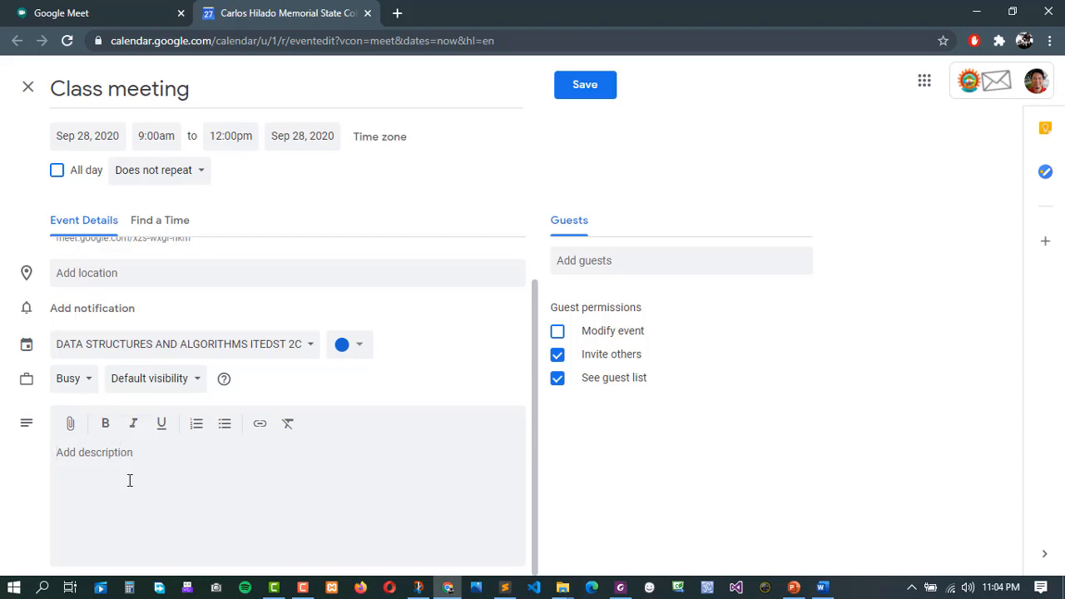
{"action": "scroll", "coordinate": [198, 474], "scroll_direction": "up", "scroll_amount": 1}
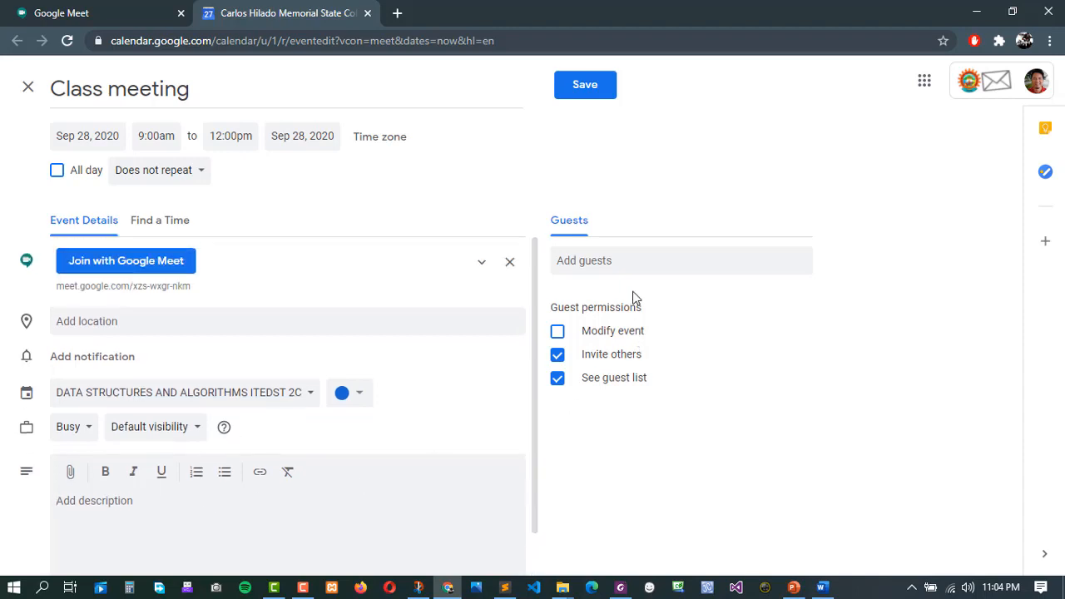
{"action": "left_click", "coordinate": [576, 261]}
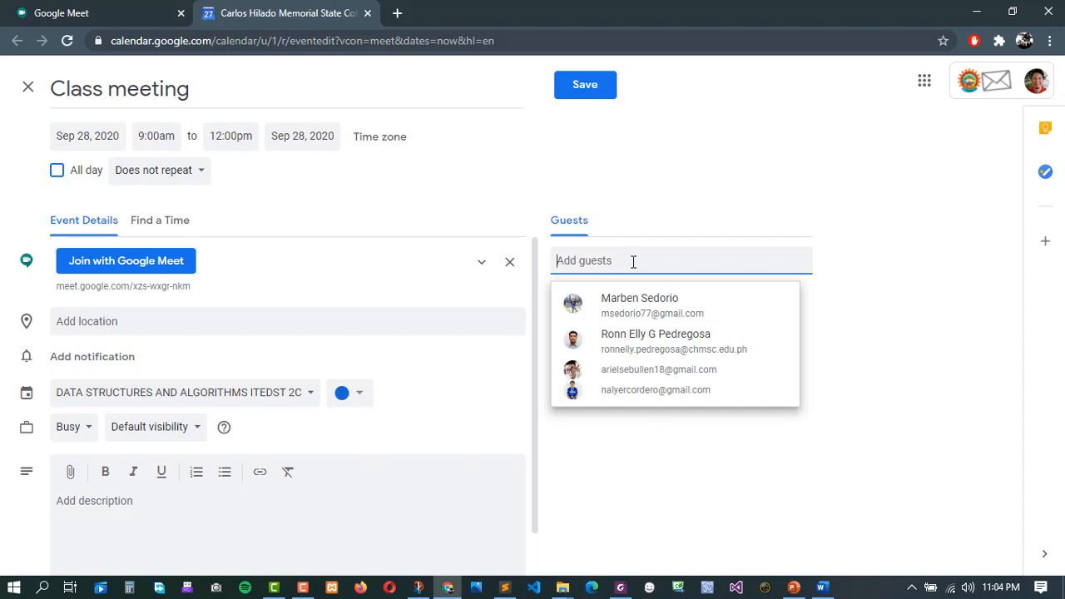
{"action": "left_click", "coordinate": [633, 234]}
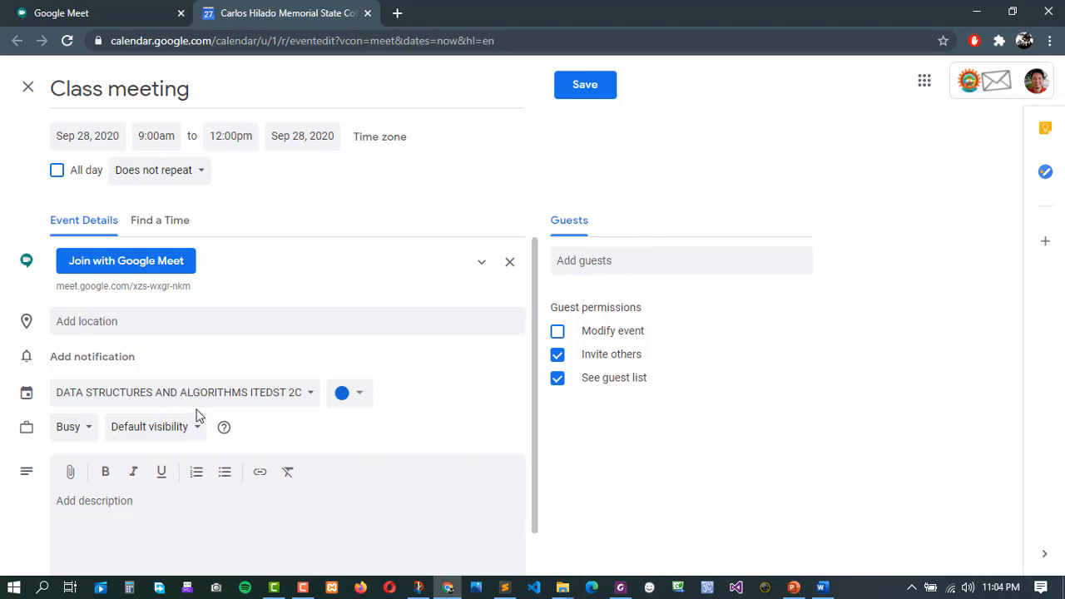
Save the Class meeting event for Monday Sep 28, 9am–12pm and open a new browser tab.
{"action": "left_click", "coordinate": [597, 96]}
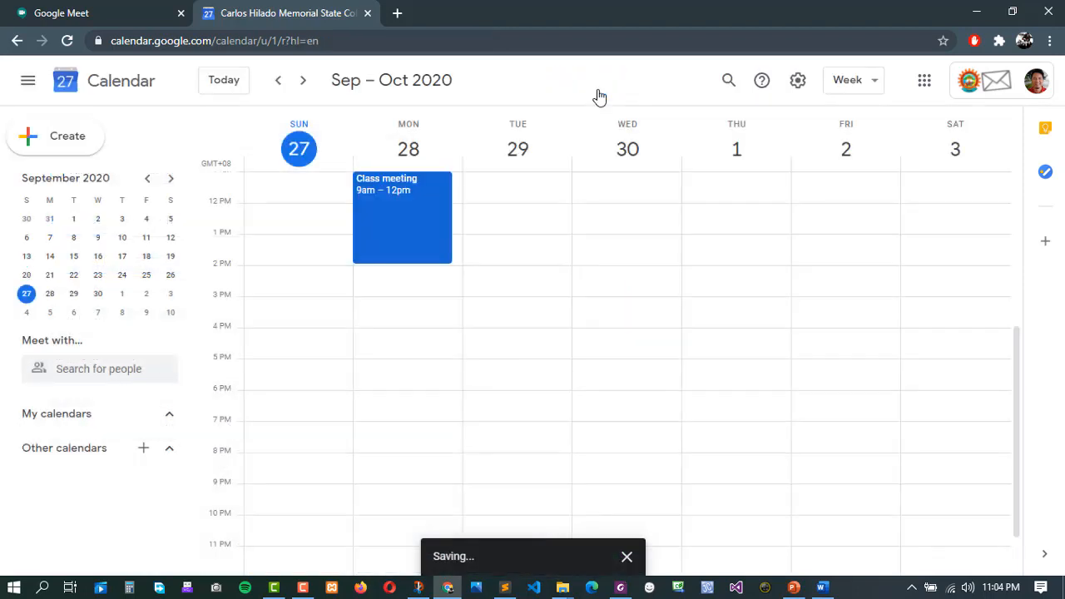
{"action": "scroll", "coordinate": [480, 302], "scroll_direction": "up", "scroll_amount": 5}
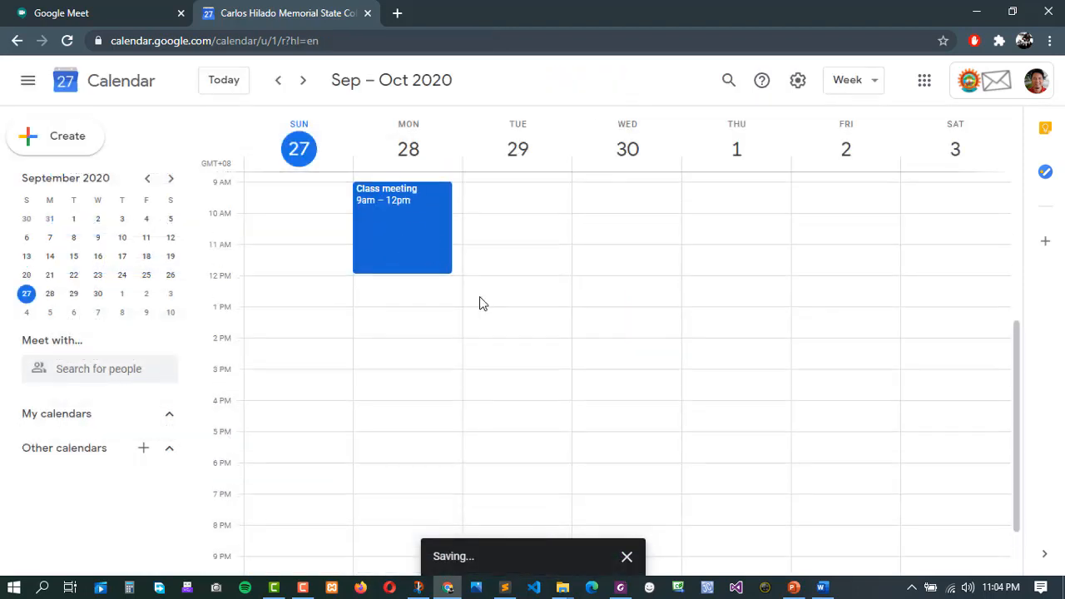
{"action": "scroll", "coordinate": [480, 308], "scroll_direction": "down", "scroll_amount": 2}
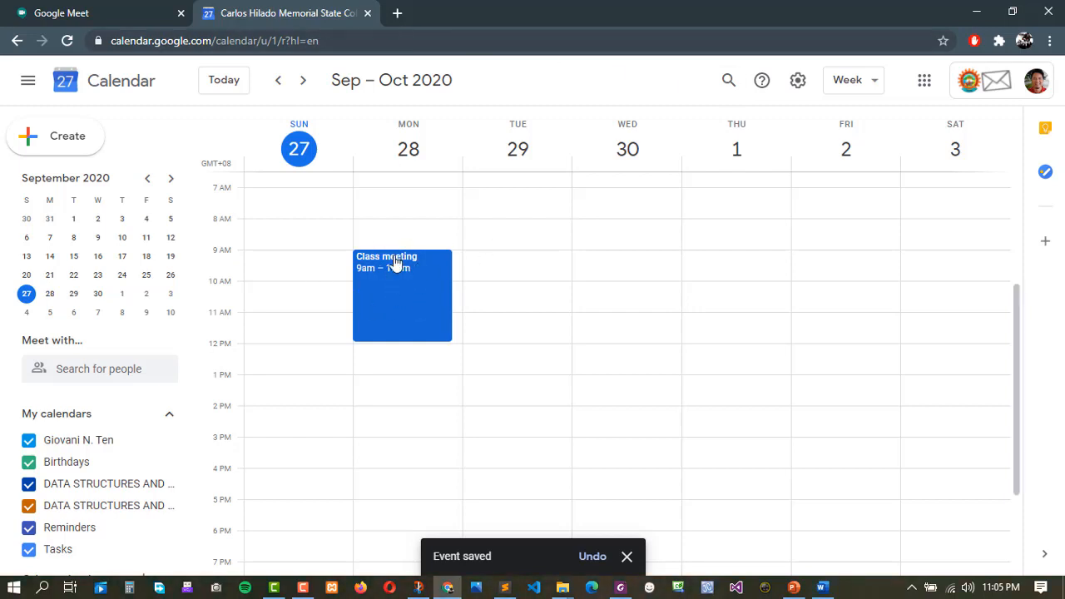
{"action": "left_click", "coordinate": [397, 13]}
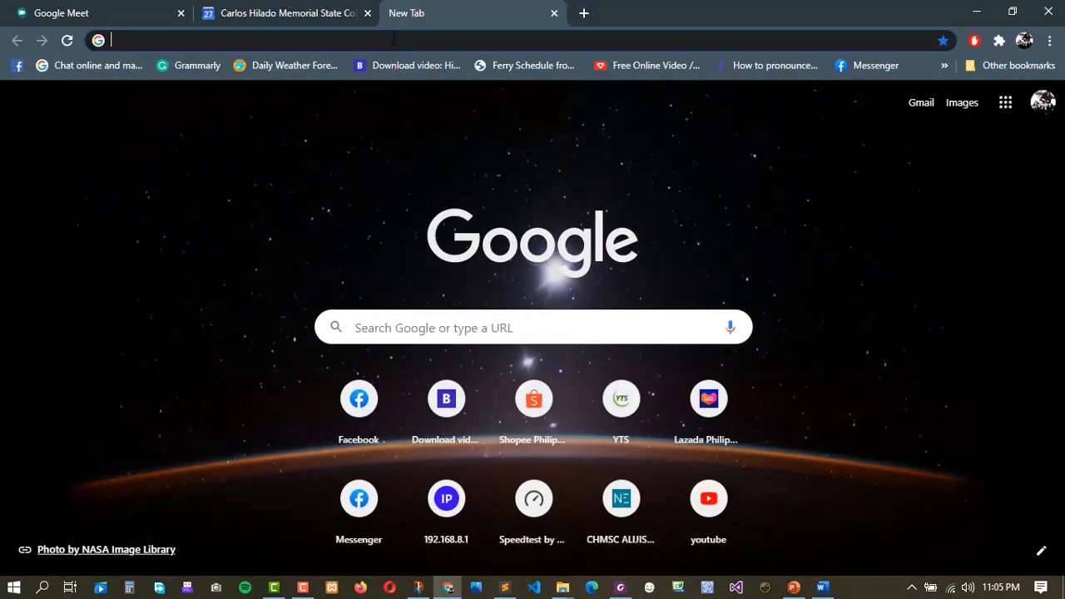
Go to Google Calendar in the new tab by entering its address.
{"action": "type", "text": "cla"}
{"action": "key", "text": "BackSpace"}
{"action": "key", "text": "BackSpace"}
{"action": "key", "text": "BackSpace"}
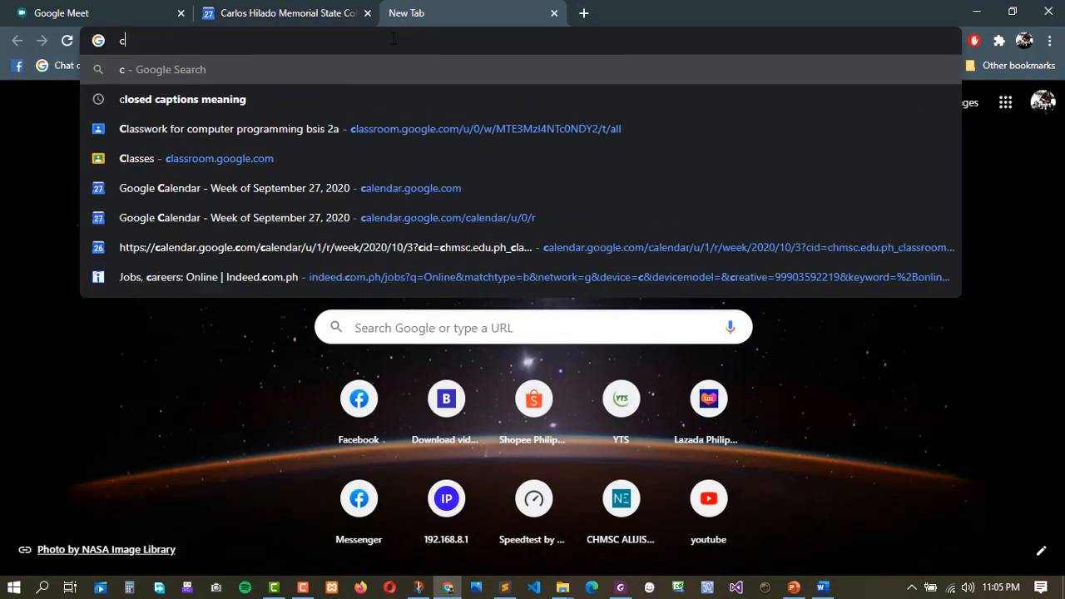
{"action": "type", "text": "alci"}
{"action": "key", "text": "BackSpace"}
{"action": "key", "text": "BackSpace"}
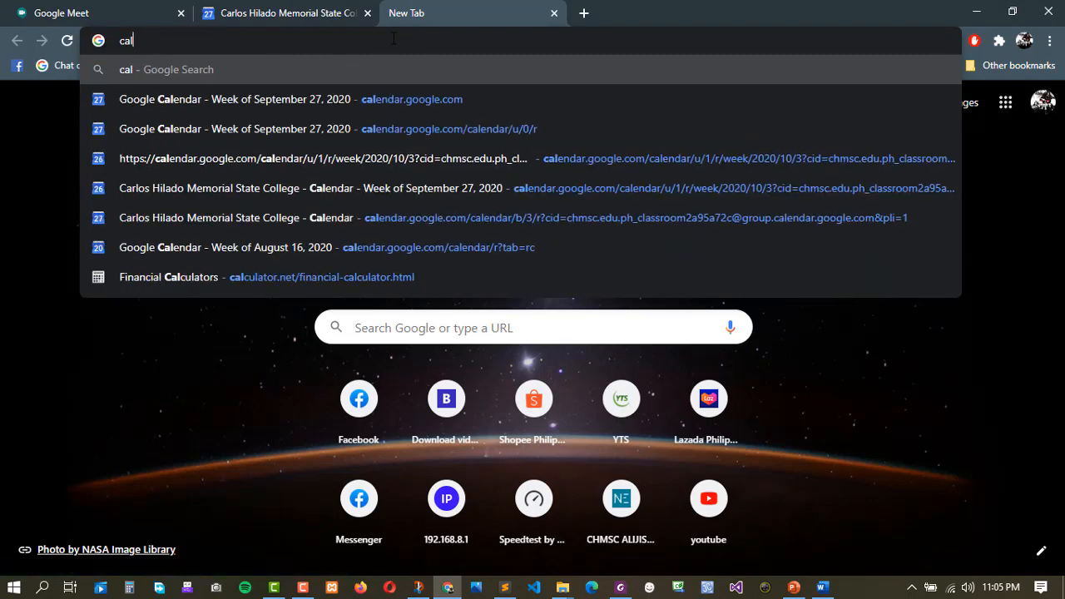
{"action": "type", "text": "endar.google.com"}
{"action": "key", "text": "Return"}
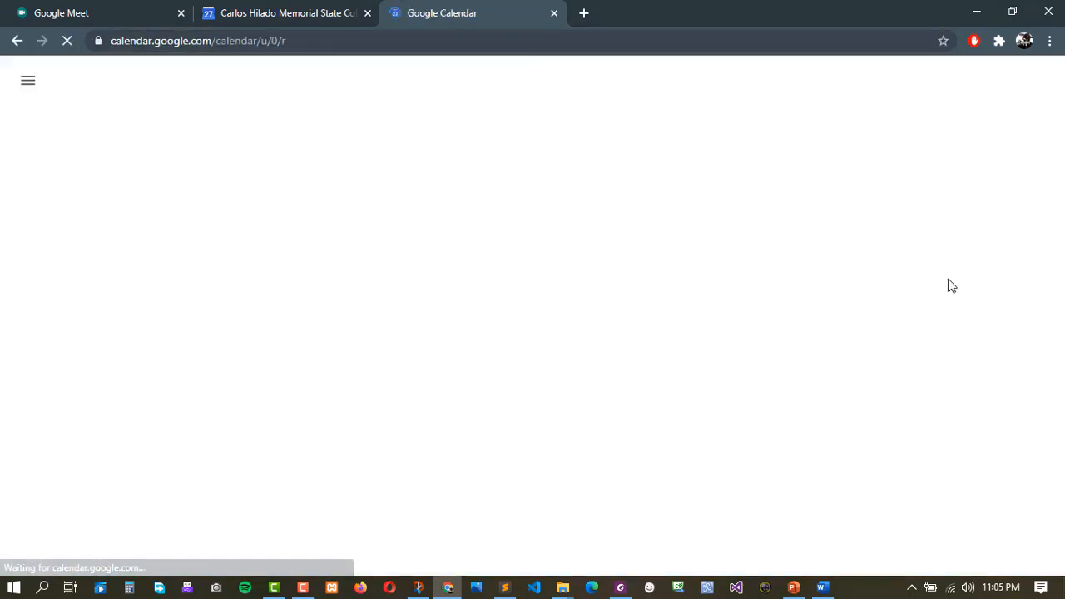
Switch to a student account's calendar showing Class meeting, closing the duplicate calendar tab.
{"action": "left_click", "coordinate": [1037, 85]}
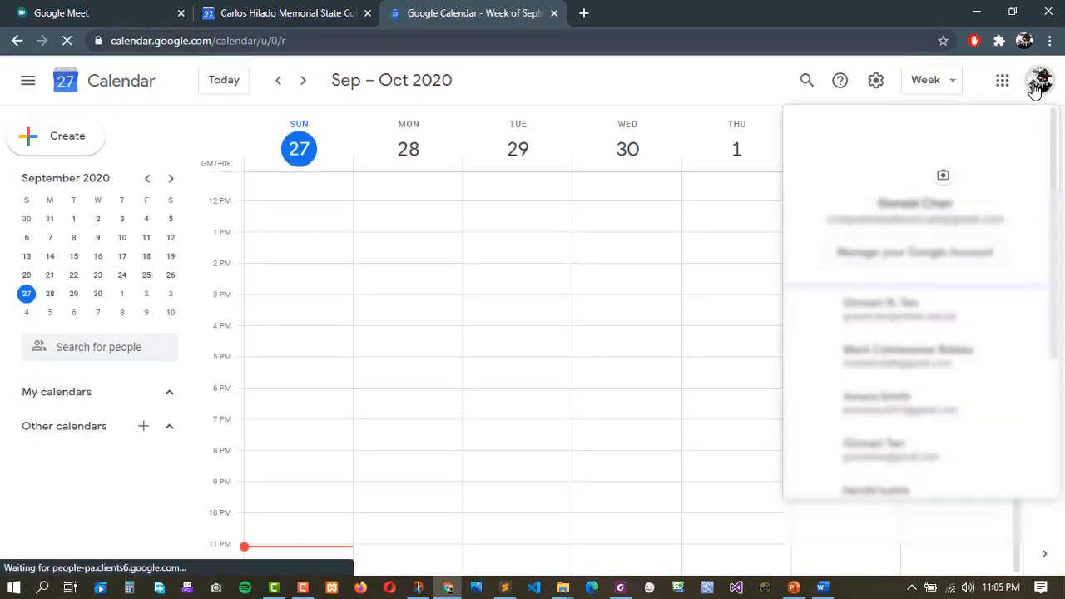
{"action": "scroll", "coordinate": [897, 442], "scroll_direction": "down", "scroll_amount": 2}
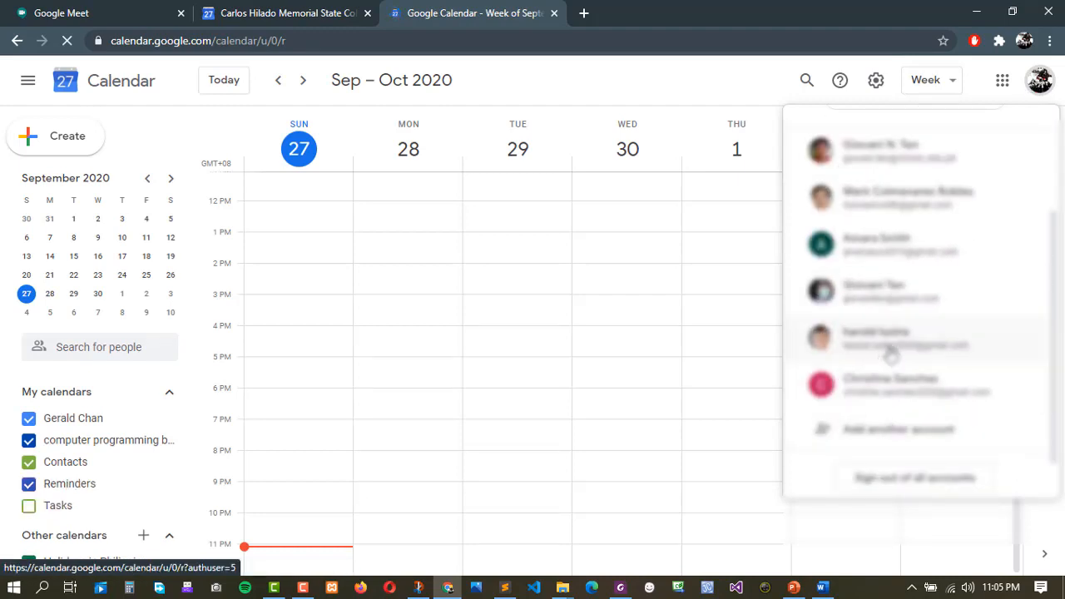
{"action": "left_click", "coordinate": [866, 205]}
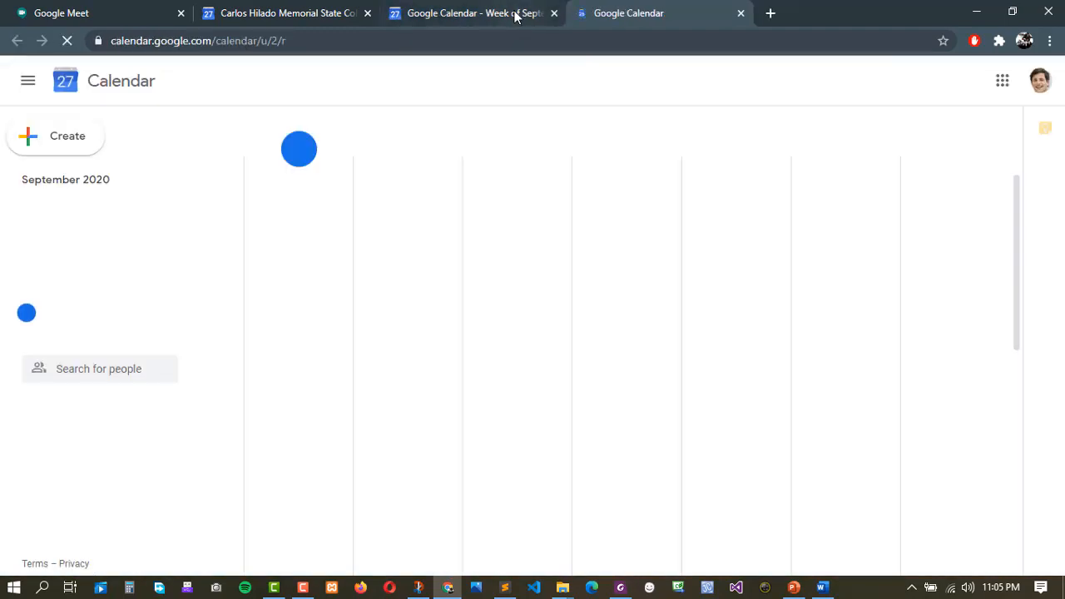
{"action": "left_click", "coordinate": [514, 16]}
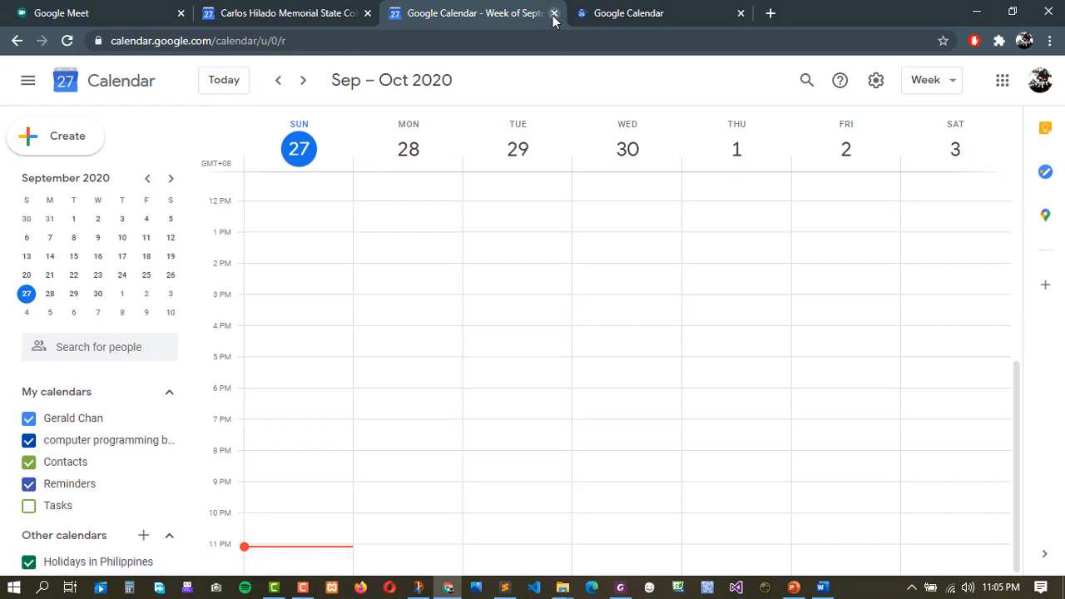
{"action": "left_click", "coordinate": [554, 14]}
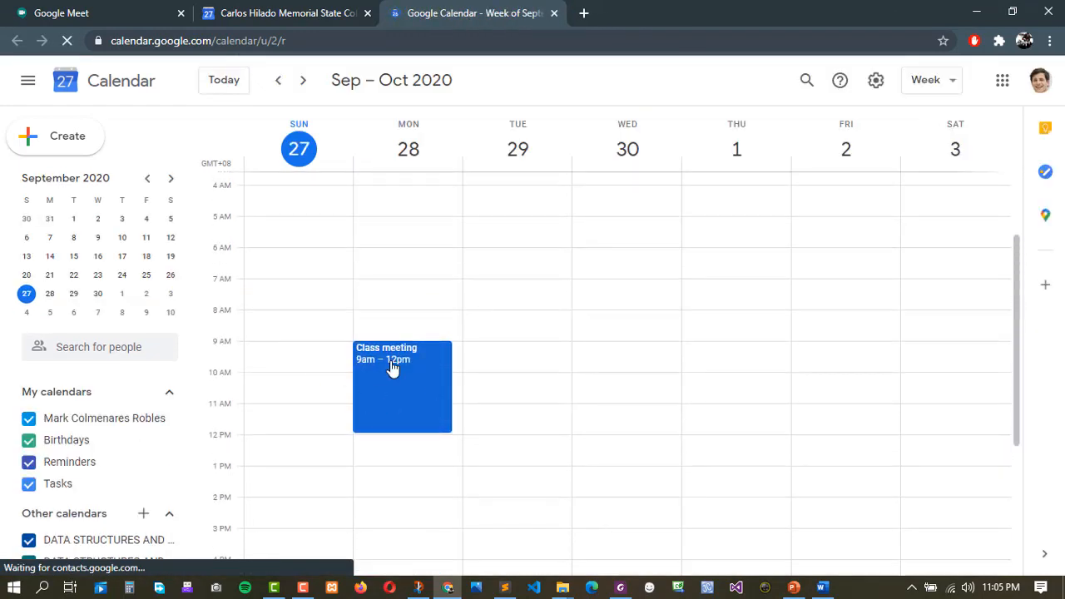
{"action": "left_click", "coordinate": [248, 17]}
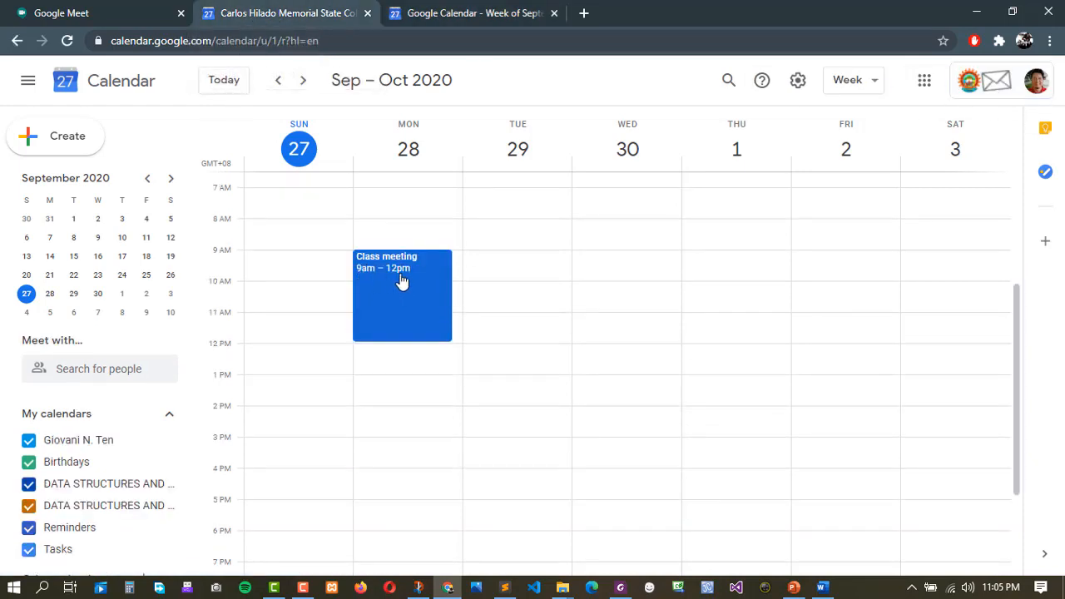
{"action": "left_click", "coordinate": [459, 13]}
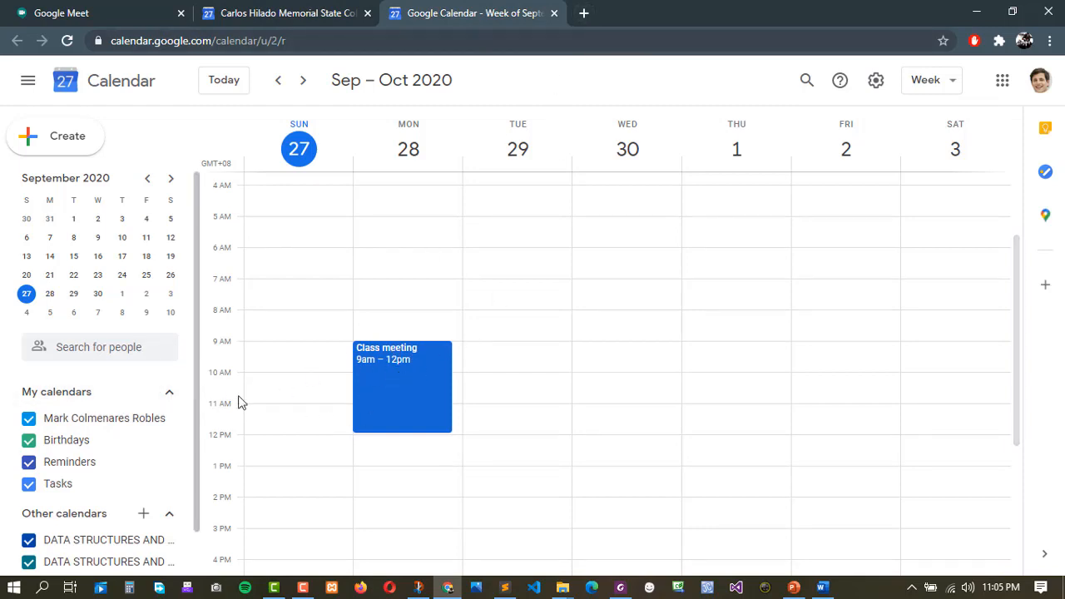
{"action": "left_click", "coordinate": [583, 14]}
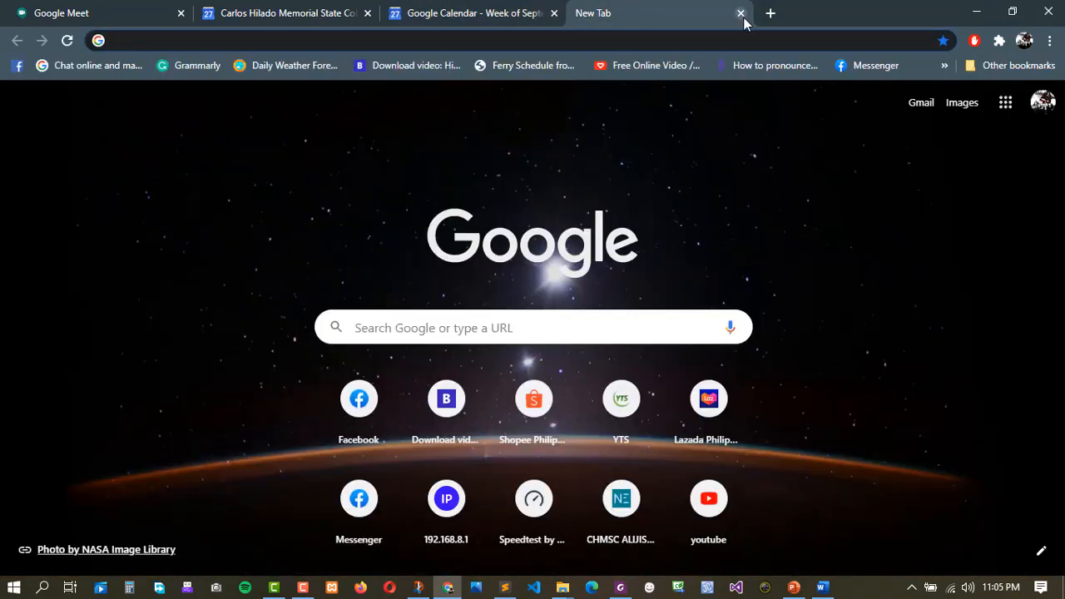
Close the blank tab and open another student account's calendar from the accounts list.
{"action": "left_click", "coordinate": [741, 14]}
{"action": "left_click", "coordinate": [1040, 80]}
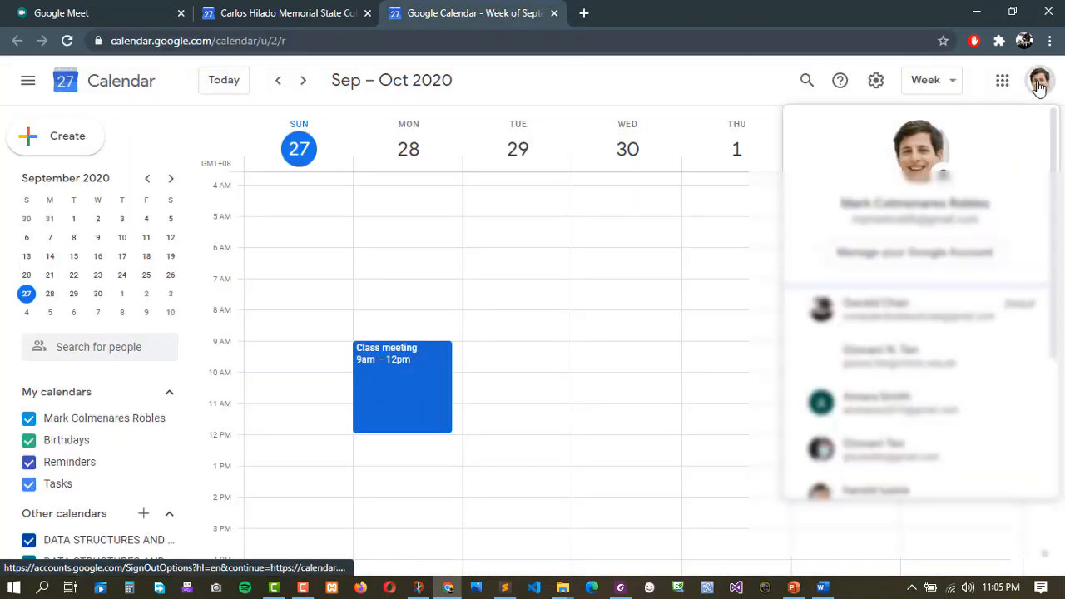
{"action": "left_click", "coordinate": [863, 408]}
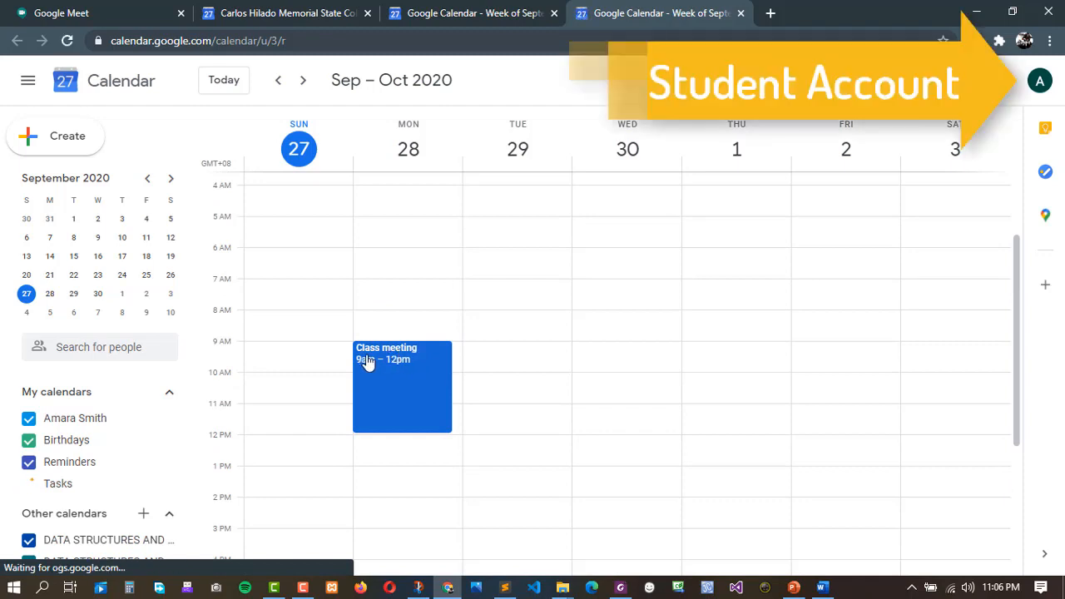
Show the Class meeting details in both students' calendar tabs.
{"action": "left_click", "coordinate": [404, 363]}
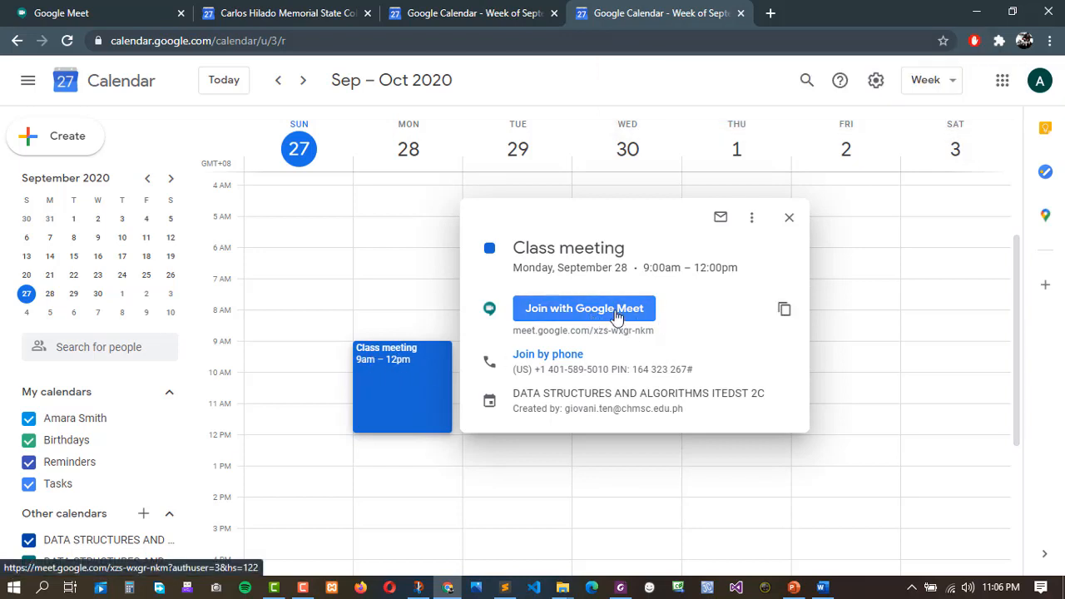
{"action": "left_click", "coordinate": [503, 13]}
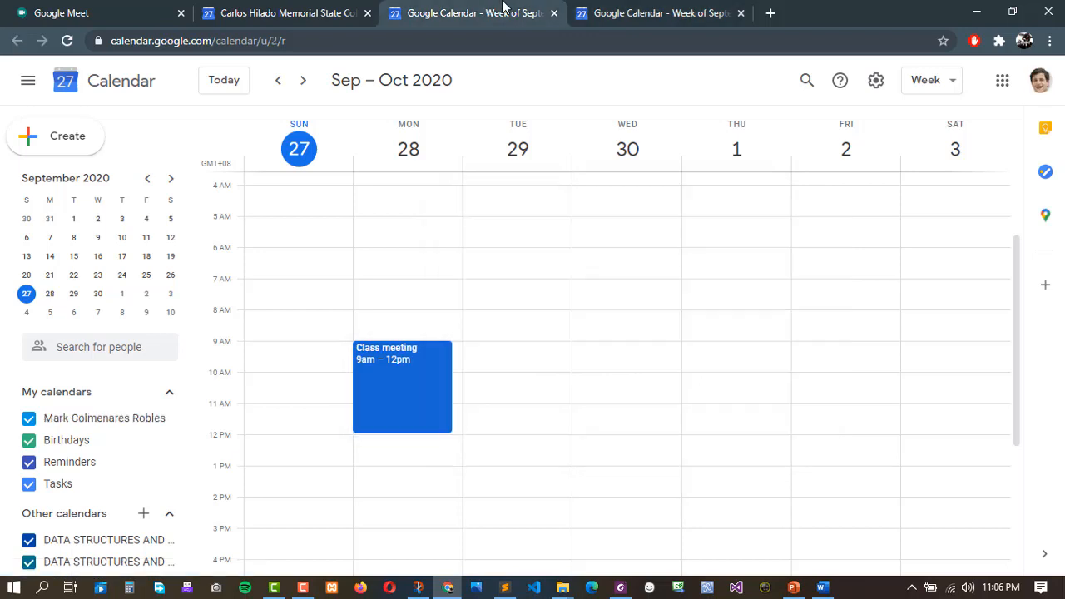
{"action": "left_click", "coordinate": [383, 358]}
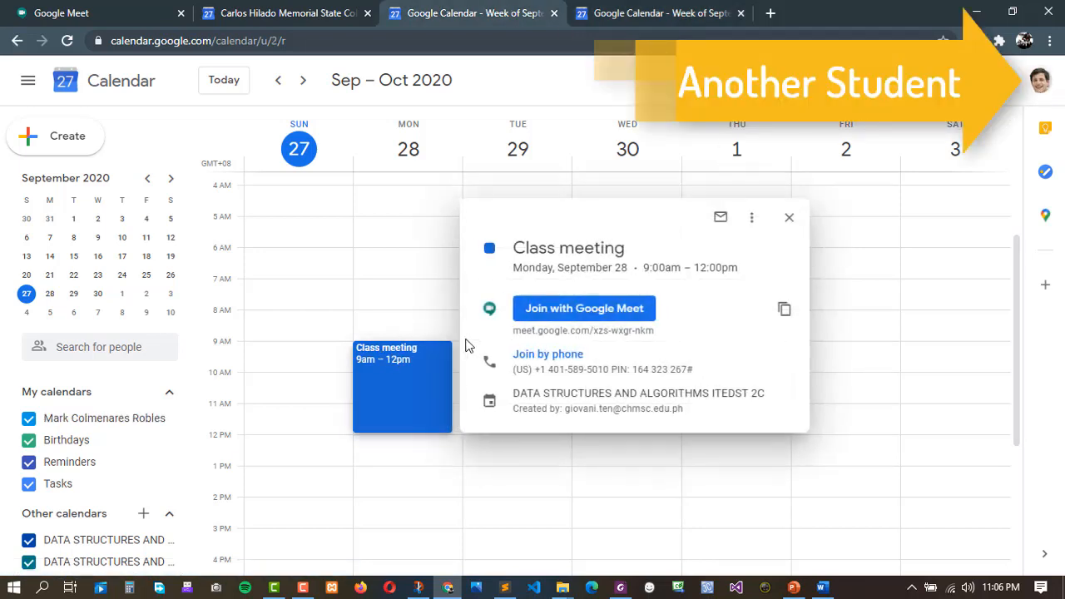
Open the Meet preview for both students with microphone and camera turned off.
{"action": "left_click", "coordinate": [610, 316]}
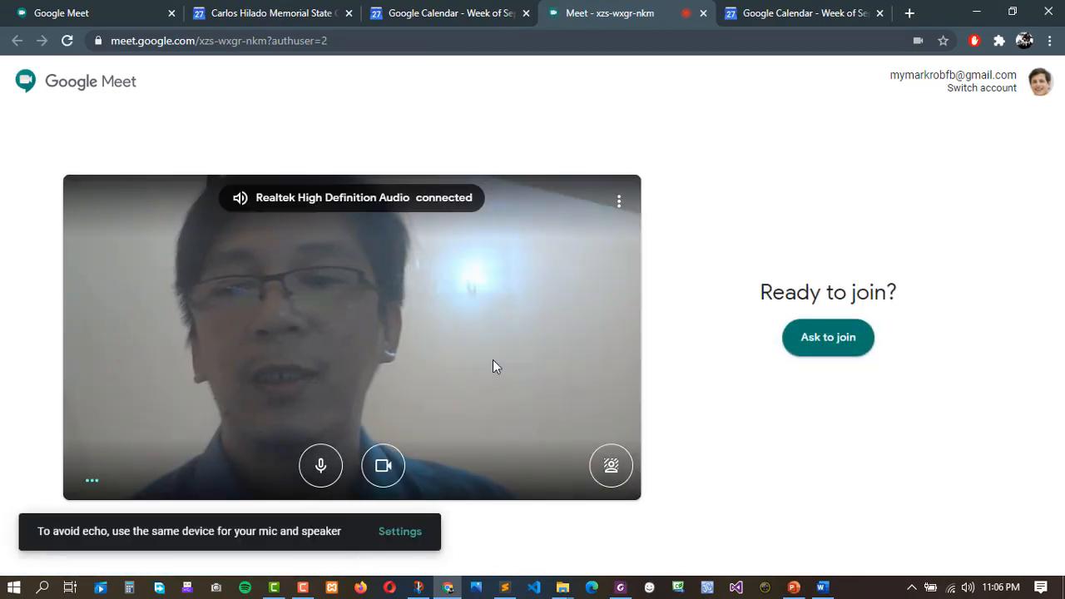
{"action": "left_click", "coordinate": [318, 473]}
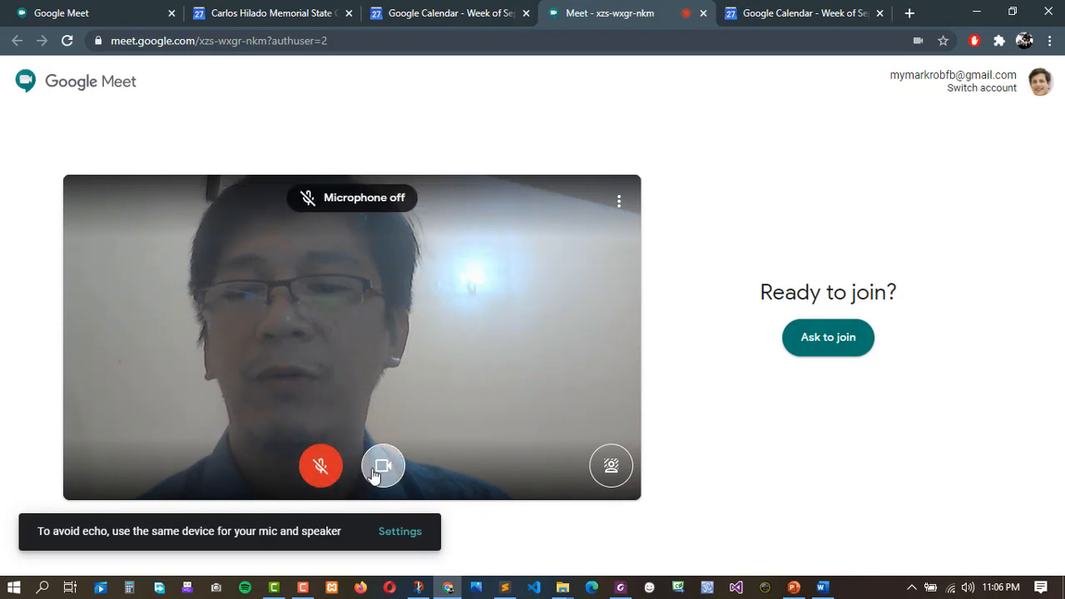
{"action": "left_click", "coordinate": [382, 468]}
{"action": "left_click", "coordinate": [828, 15]}
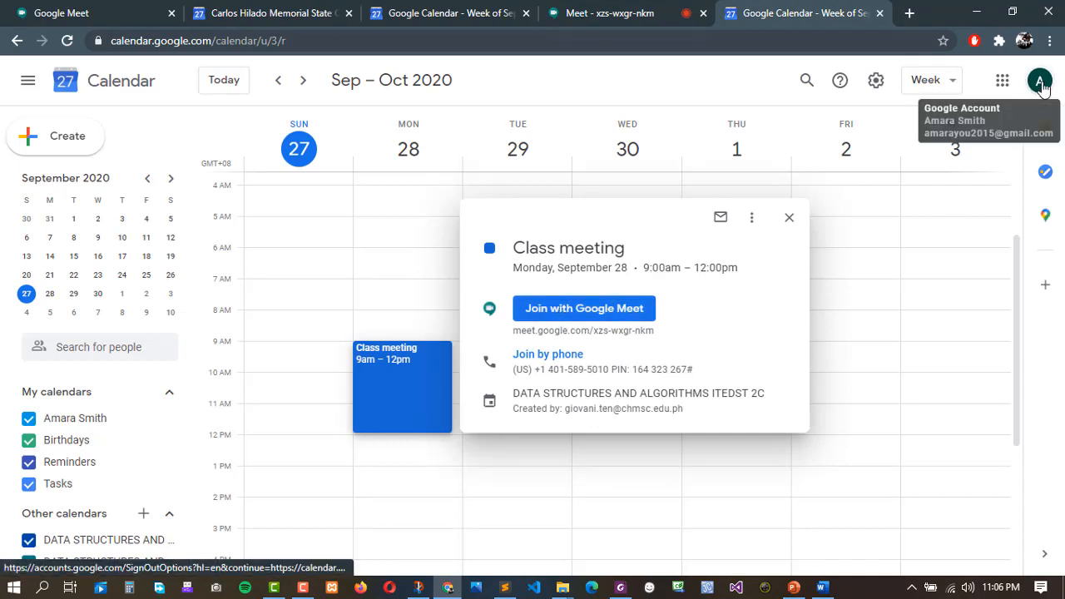
{"action": "left_click", "coordinate": [556, 319]}
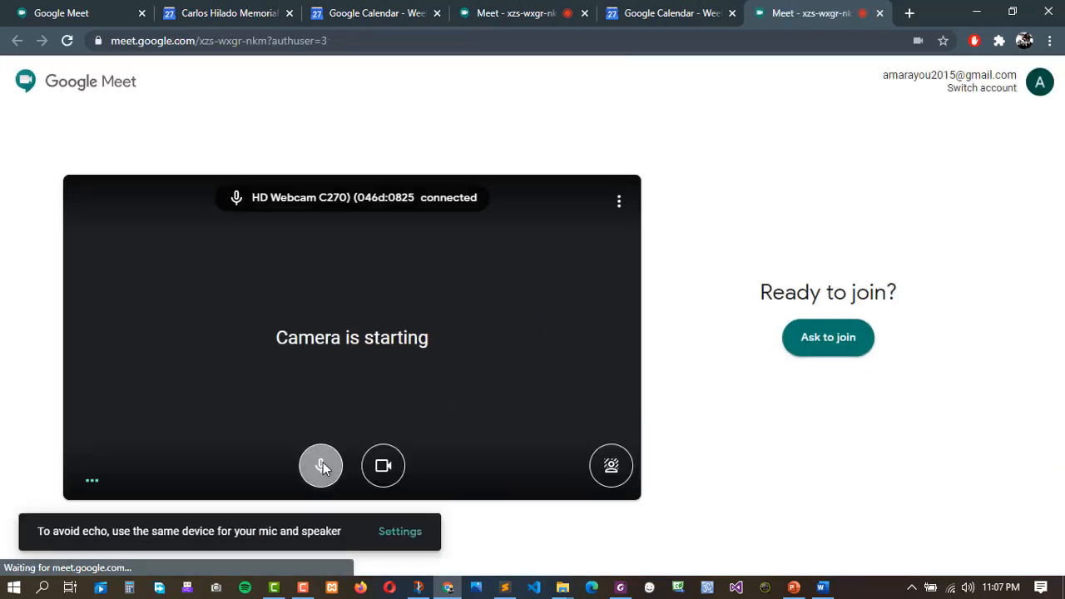
{"action": "left_click", "coordinate": [321, 466]}
{"action": "left_click", "coordinate": [381, 468]}
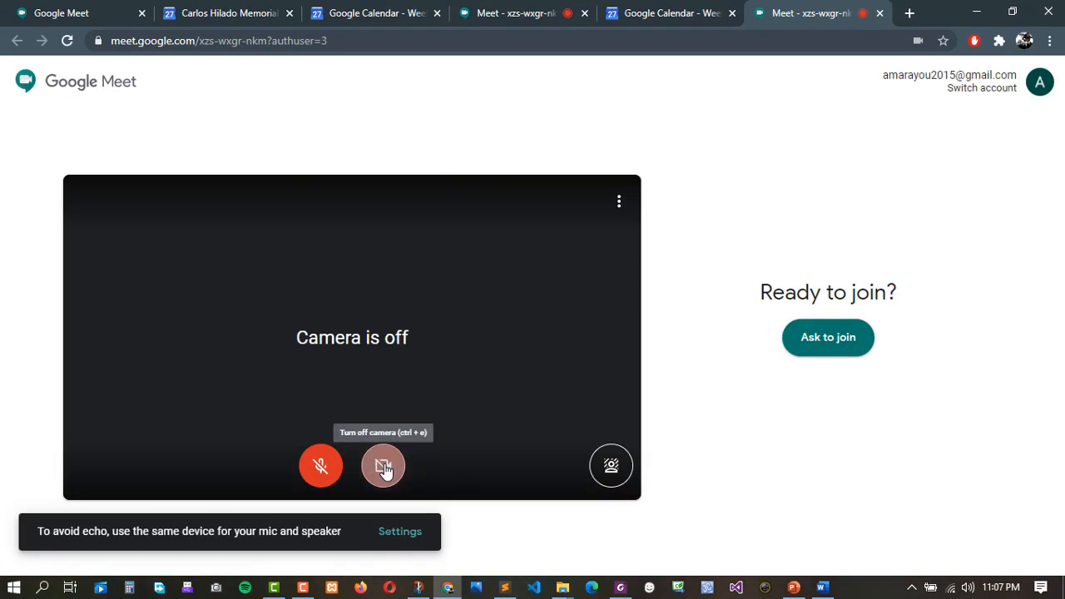
Ask to join the meeting from the first student's Meet page.
{"action": "left_click", "coordinate": [676, 8]}
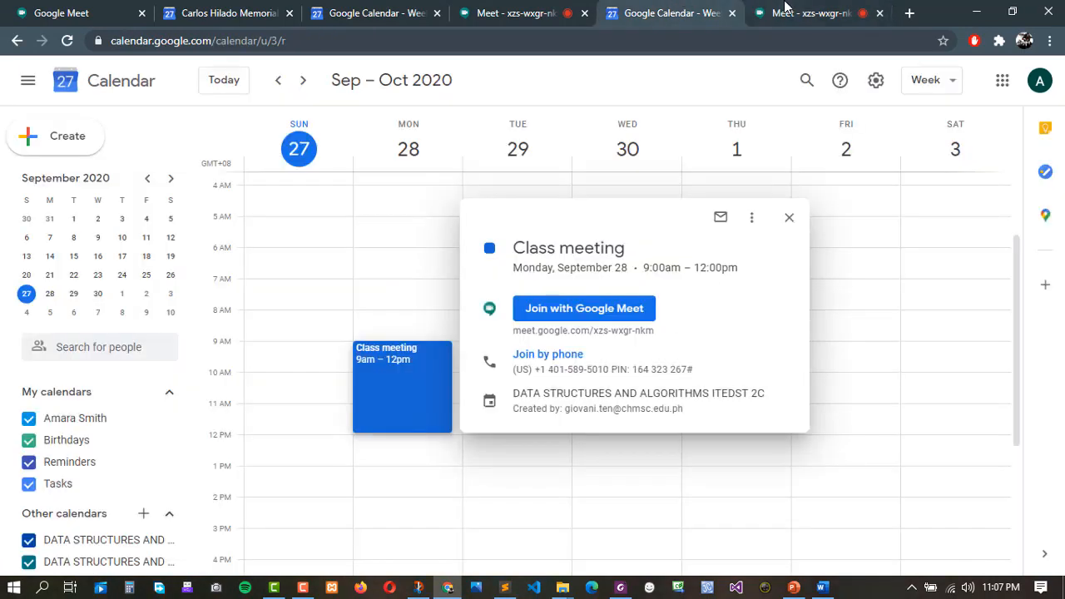
{"action": "left_click", "coordinate": [537, 12]}
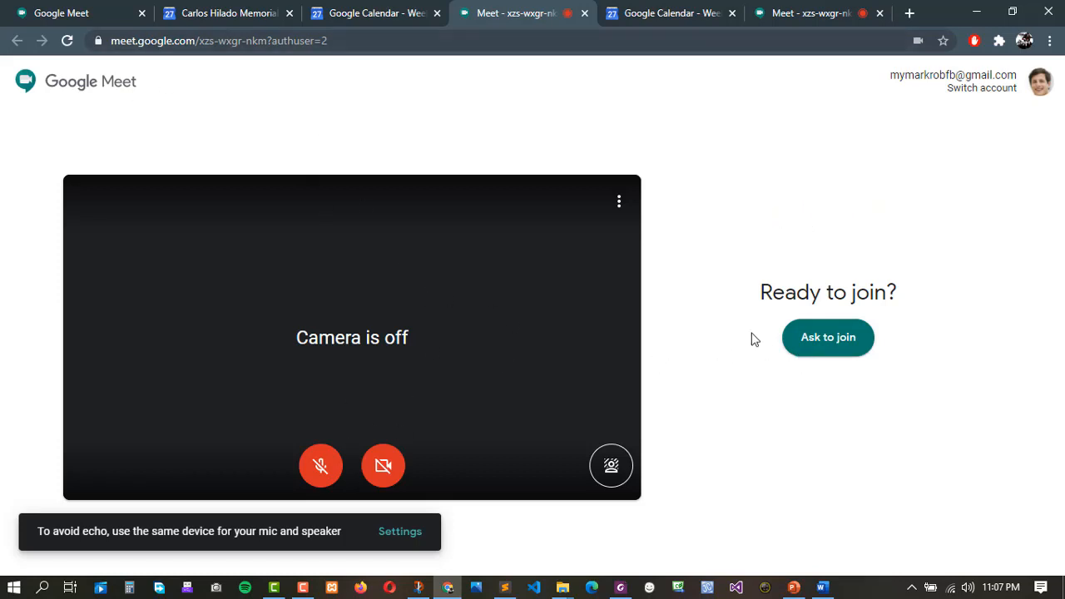
{"action": "left_click", "coordinate": [830, 348]}
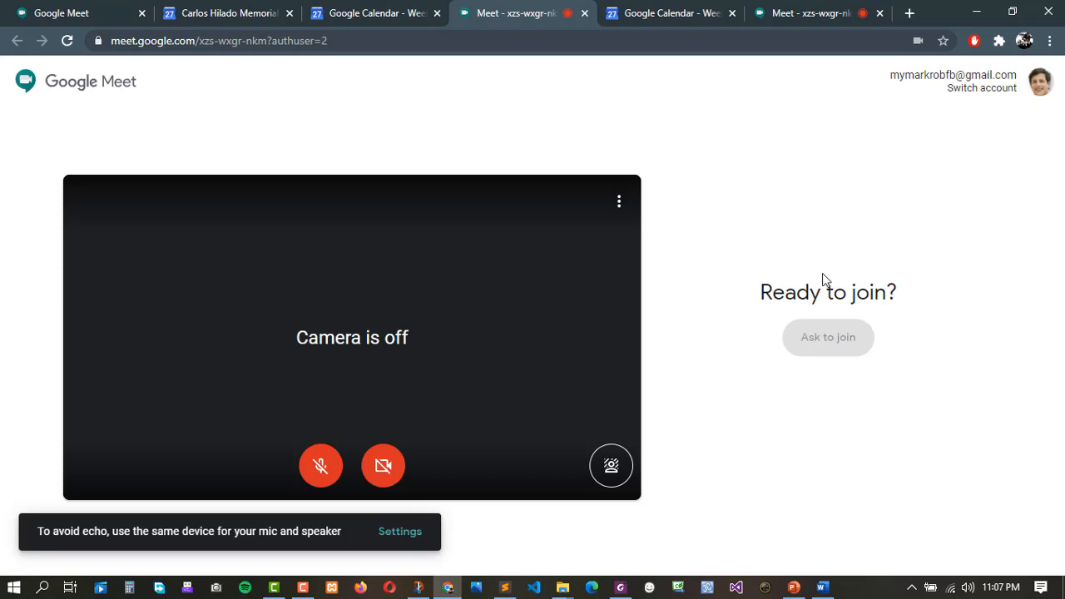
Check both students' meeting pages, then return to the teacher's calendar.
{"action": "left_click", "coordinate": [845, 10]}
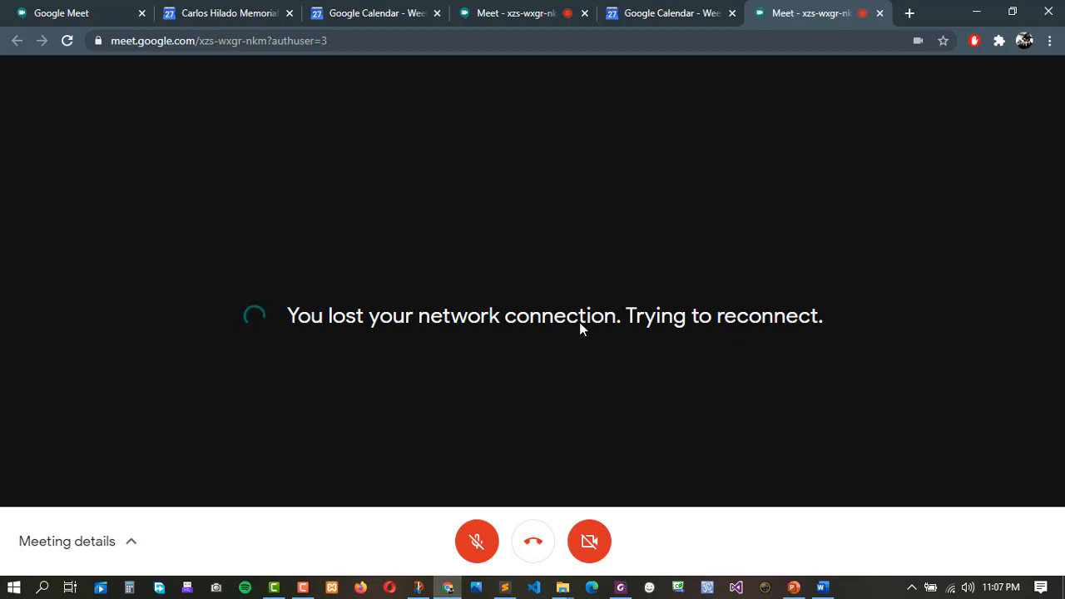
{"action": "left_click", "coordinate": [398, 10]}
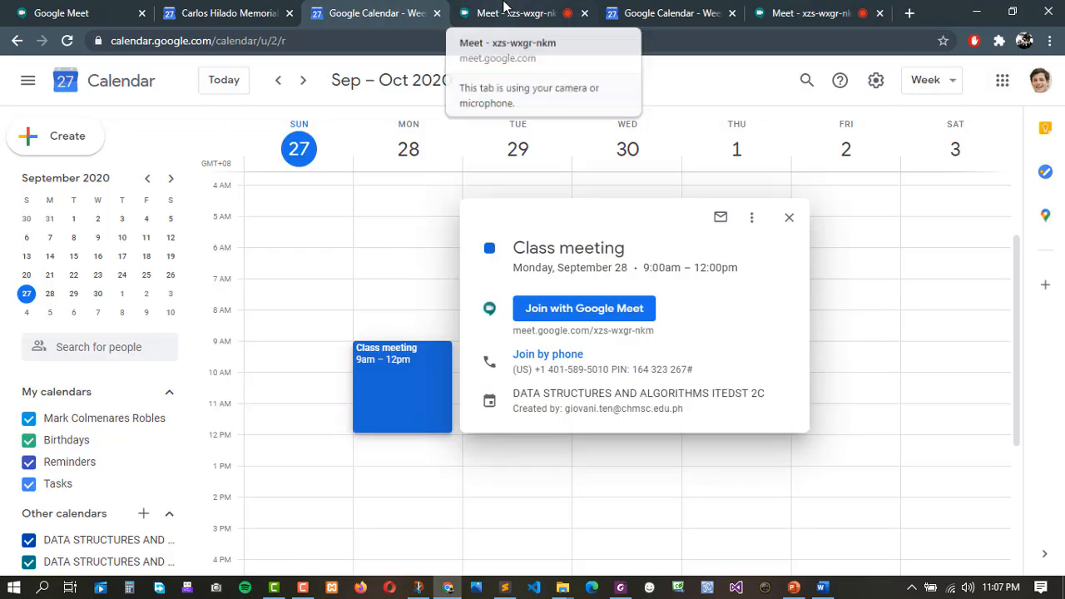
{"action": "left_click", "coordinate": [503, 8]}
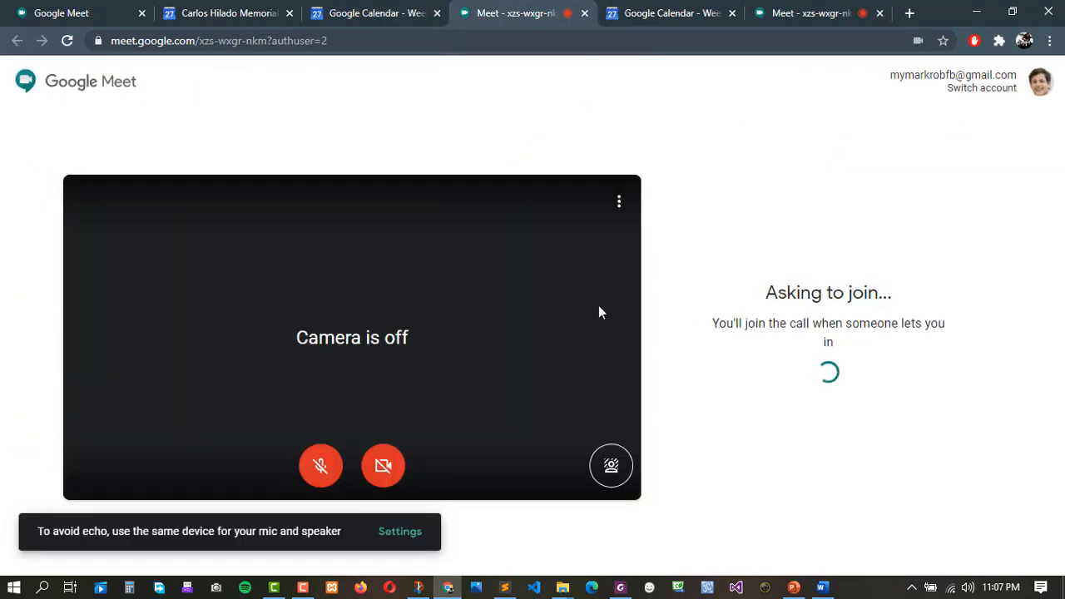
{"action": "left_click", "coordinate": [222, 13]}
{"action": "left_click", "coordinate": [375, 11]}
{"action": "left_click", "coordinate": [230, 8]}
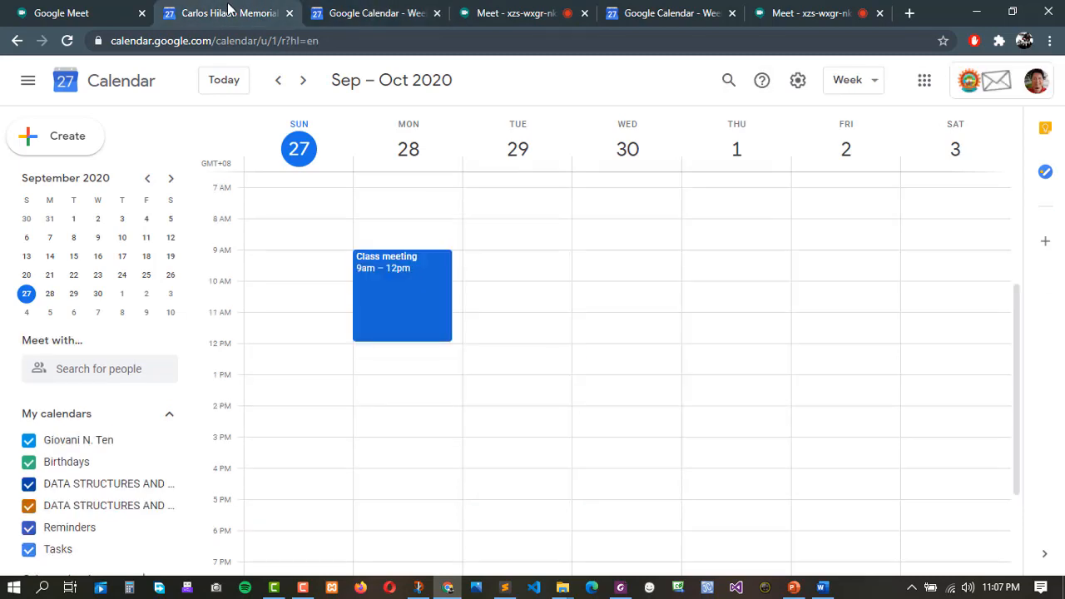
From the teacher's Class meeting event, open the xzs-wxgr-nkm Google Meet preview.
{"action": "left_click", "coordinate": [395, 269]}
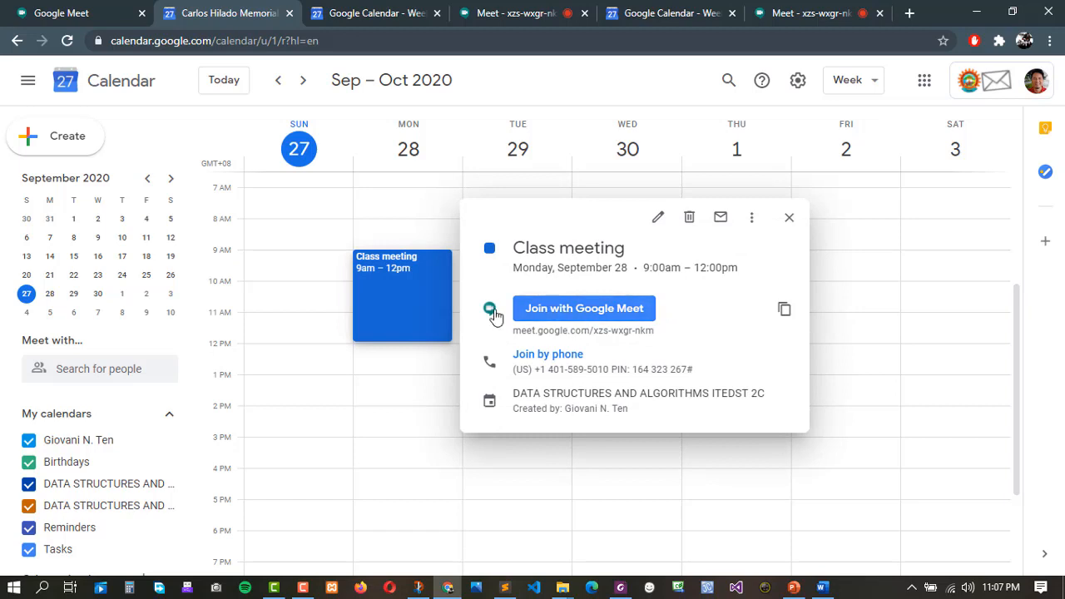
{"action": "left_click", "coordinate": [557, 309]}
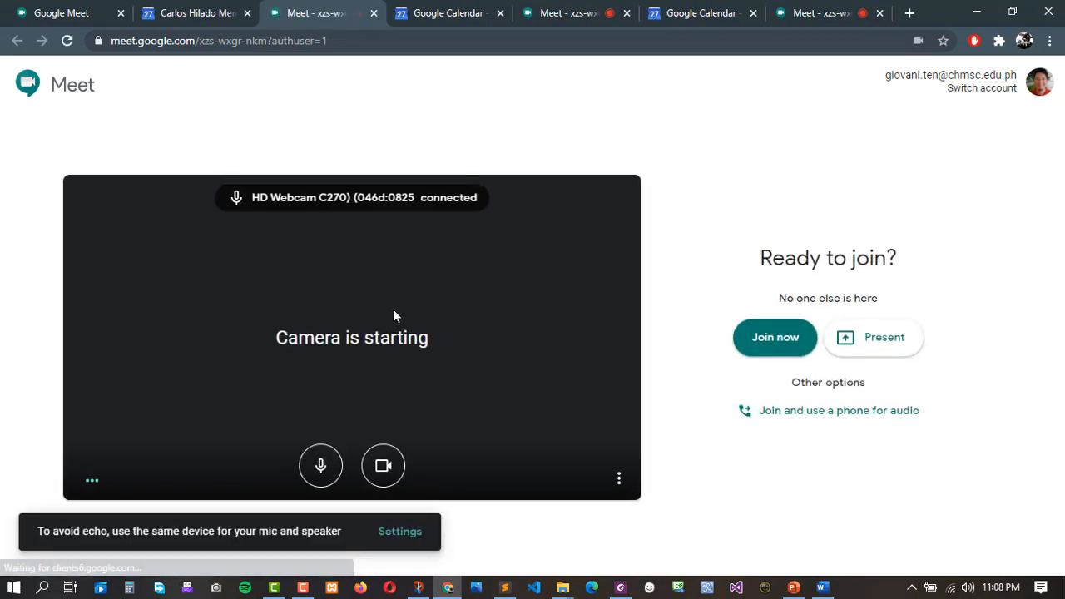
Join the xzs-wxgr-nkm call as the teacher from the Ready to join page.
{"action": "left_click", "coordinate": [776, 341]}
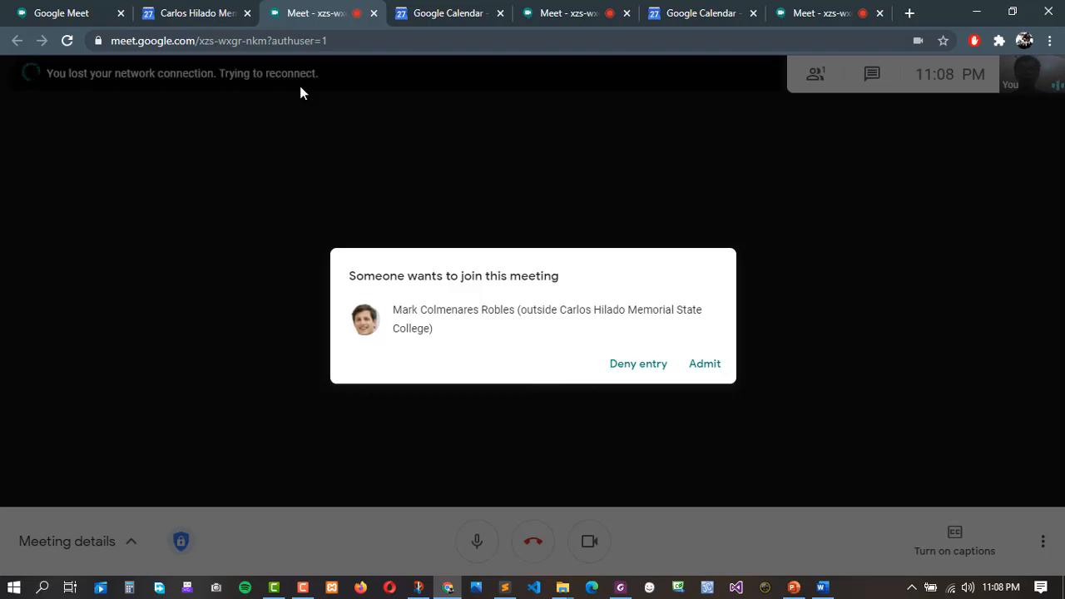
Admit the waiting student and turn off the teacher's microphone and camera.
{"action": "left_click", "coordinate": [704, 364]}
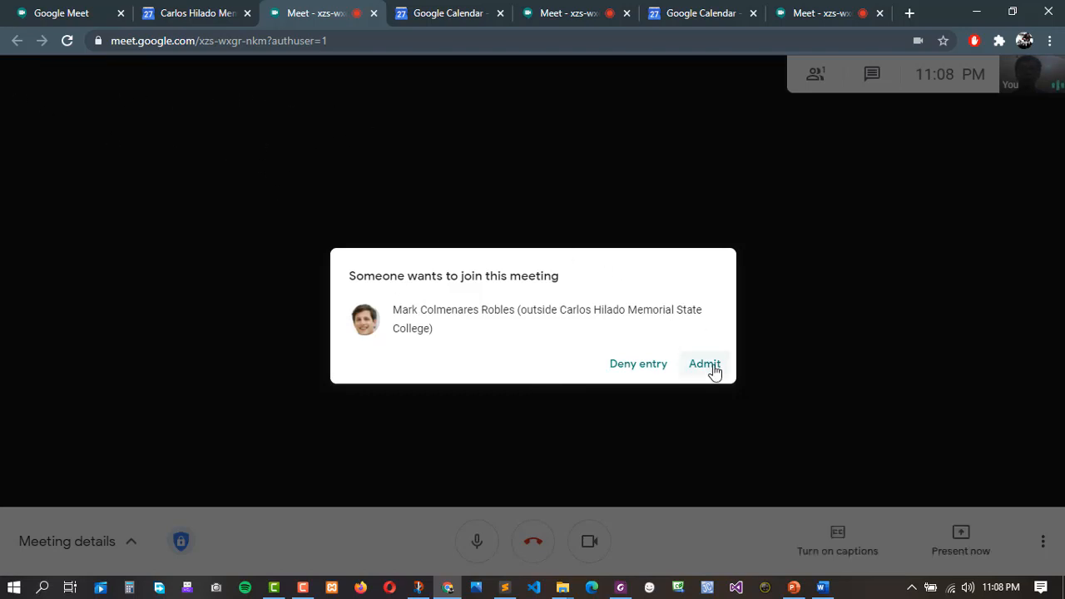
{"action": "key", "text": "ctrl+d"}
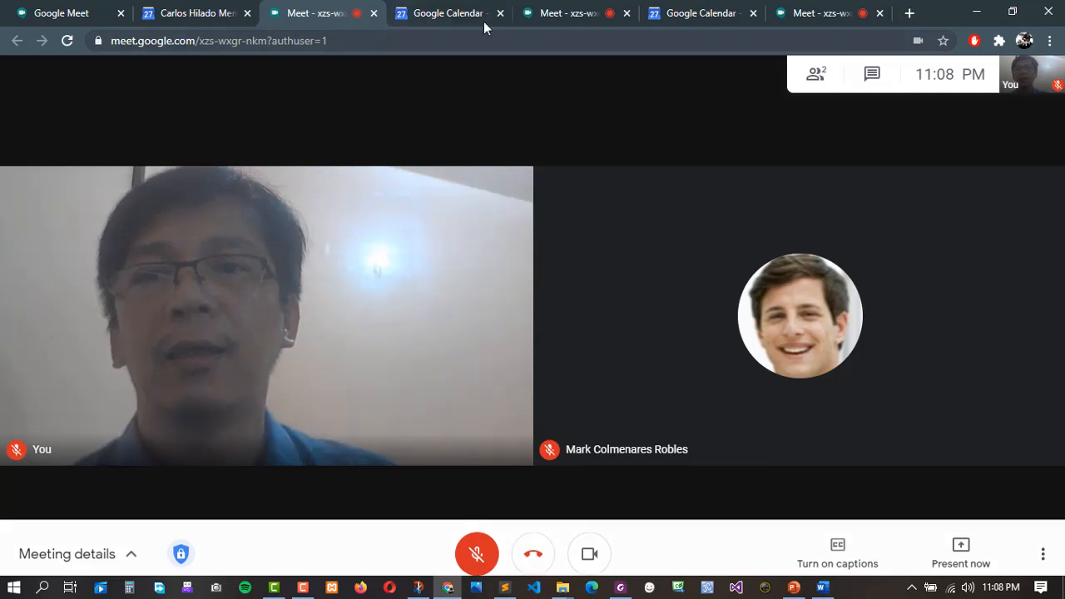
{"action": "left_click", "coordinate": [594, 21]}
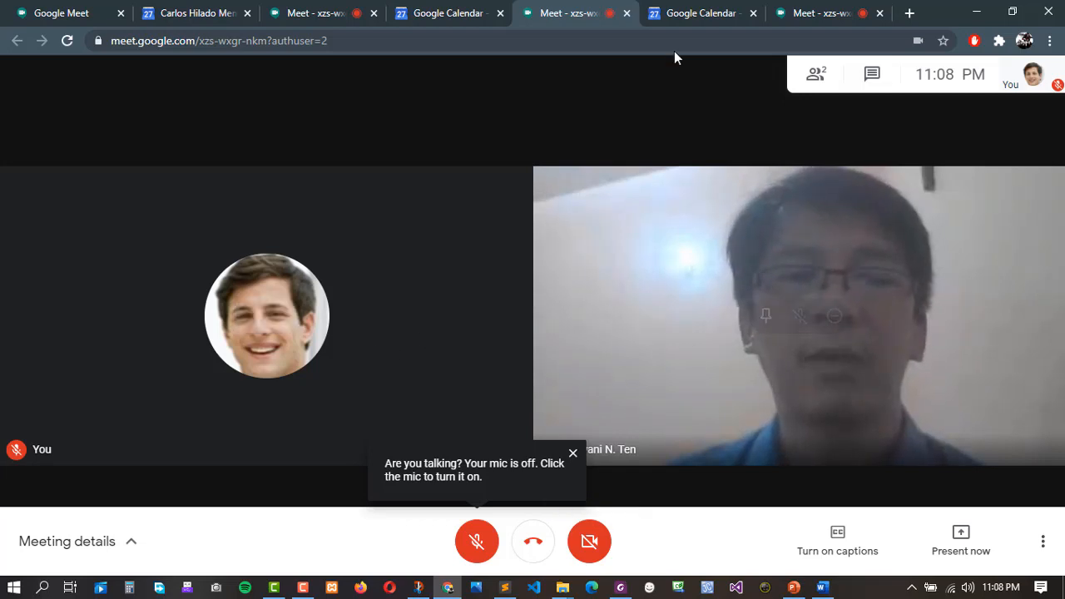
{"action": "left_click", "coordinate": [333, 16]}
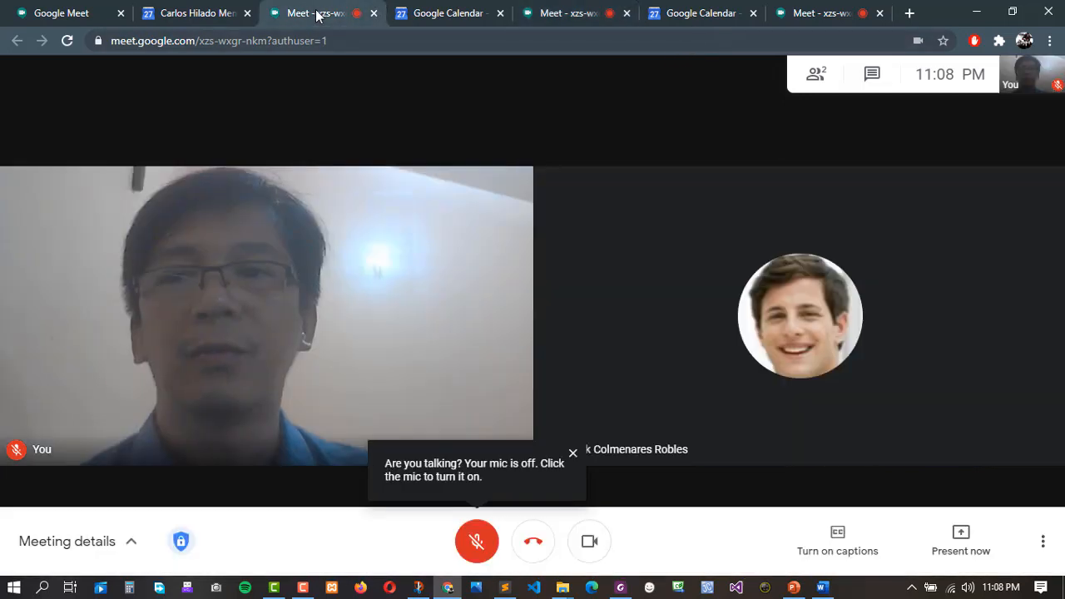
{"action": "left_click", "coordinate": [590, 545]}
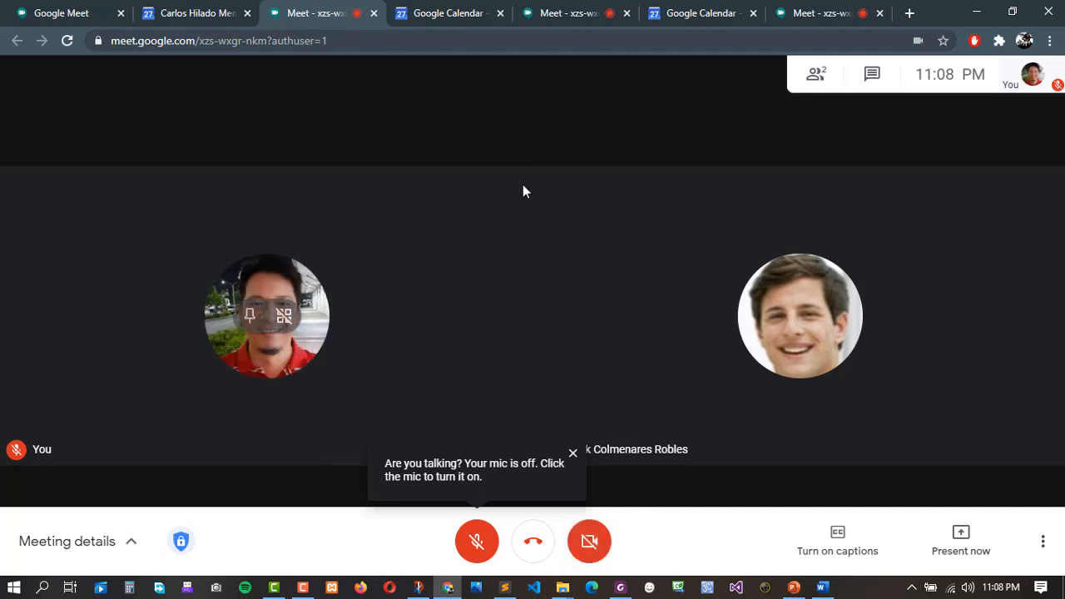
Check the call from the first student's tab and the second student's meeting page.
{"action": "left_click", "coordinate": [542, 14]}
{"action": "left_click", "coordinate": [710, 11]}
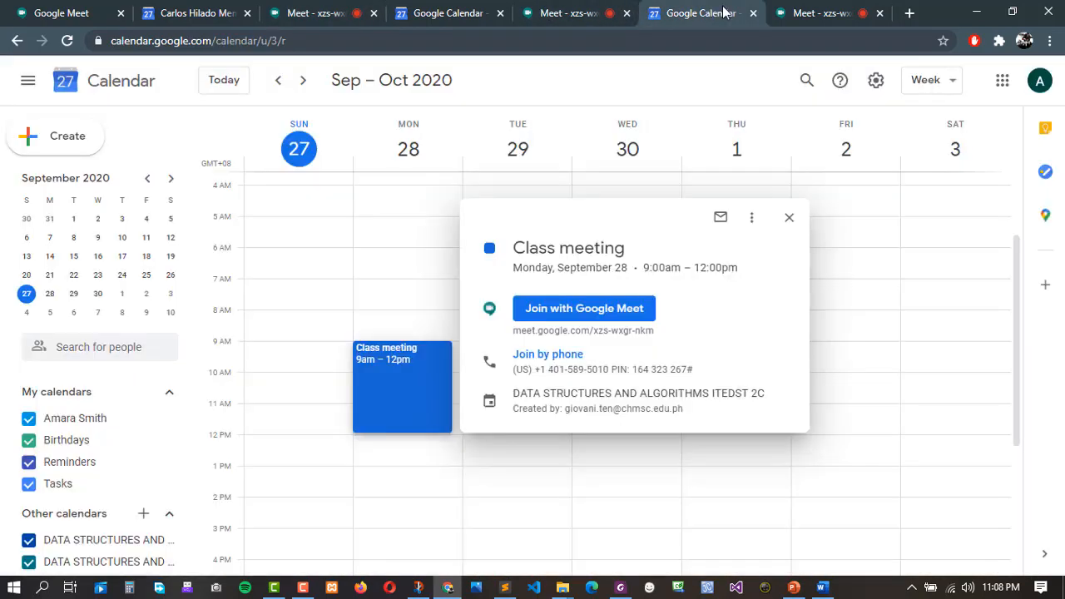
{"action": "left_click", "coordinate": [813, 21]}
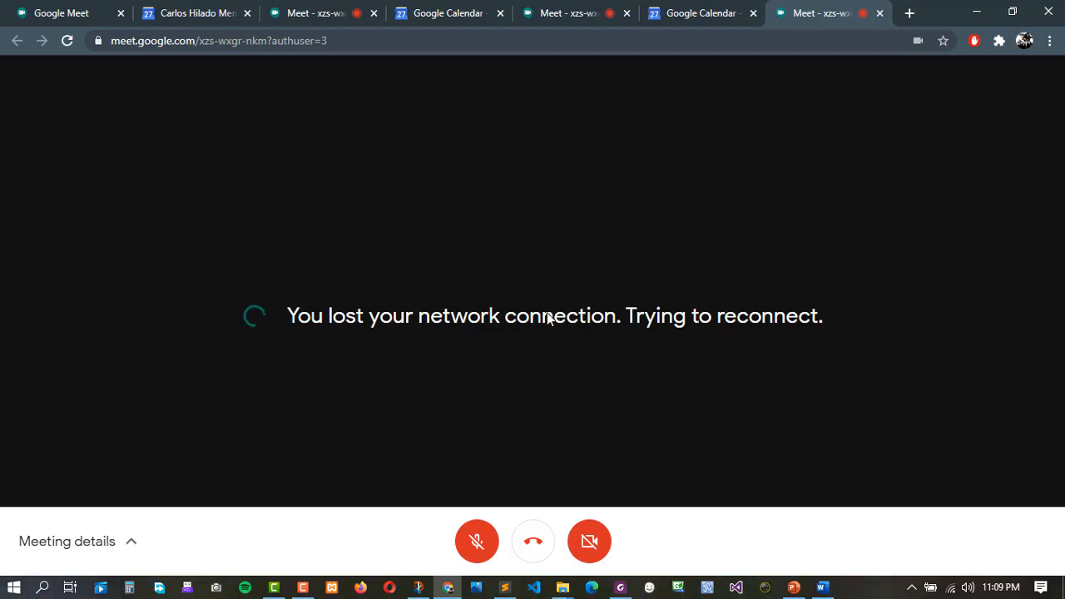
Rejoin as the second student and ask to join with mic and camera off.
{"action": "left_click", "coordinate": [531, 543]}
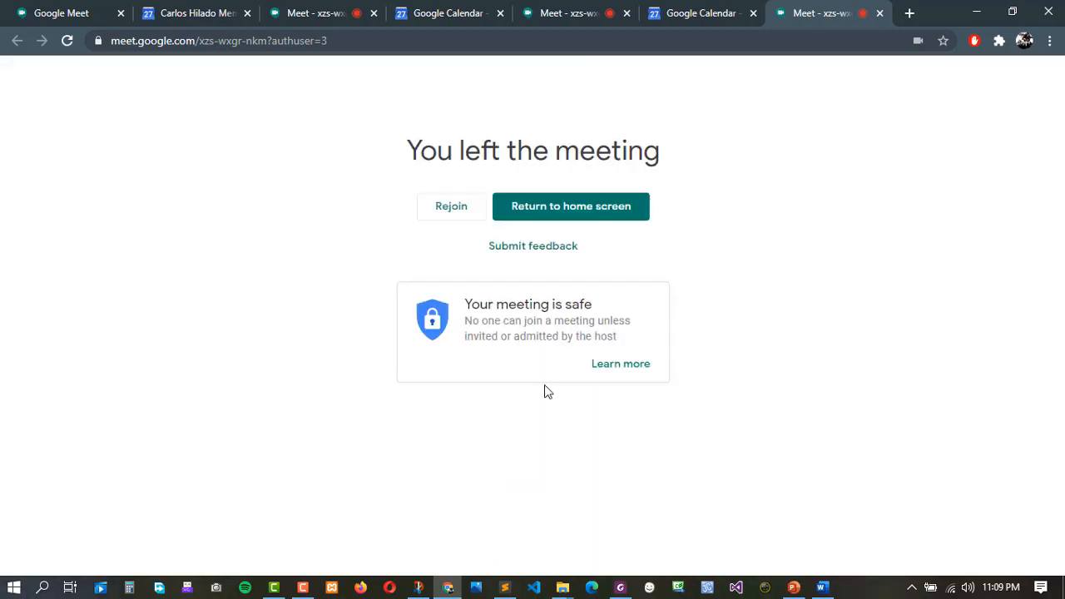
{"action": "left_click", "coordinate": [451, 208]}
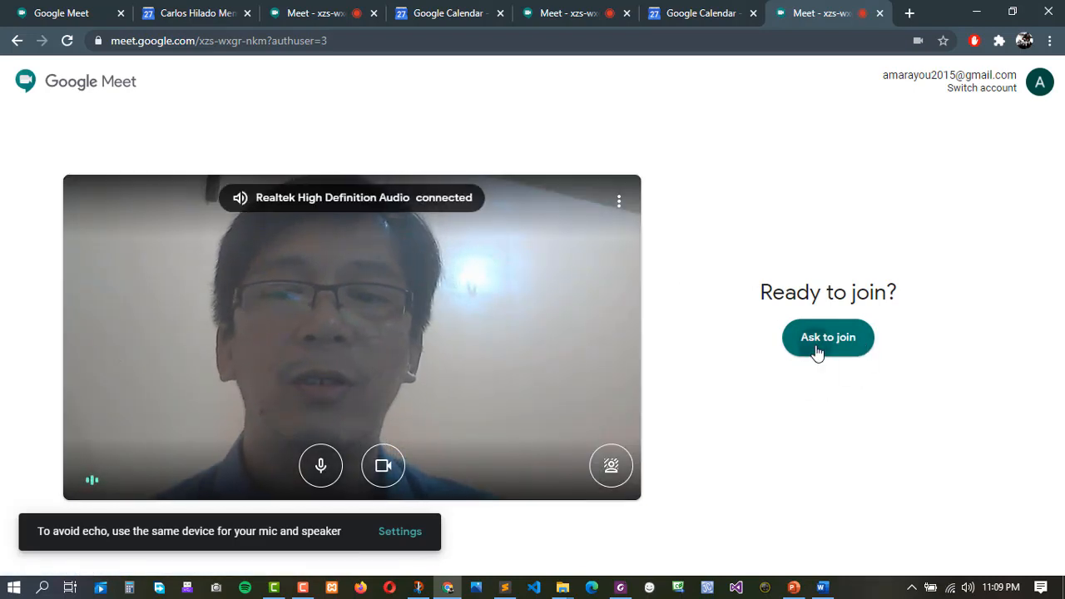
{"action": "left_click", "coordinate": [821, 348]}
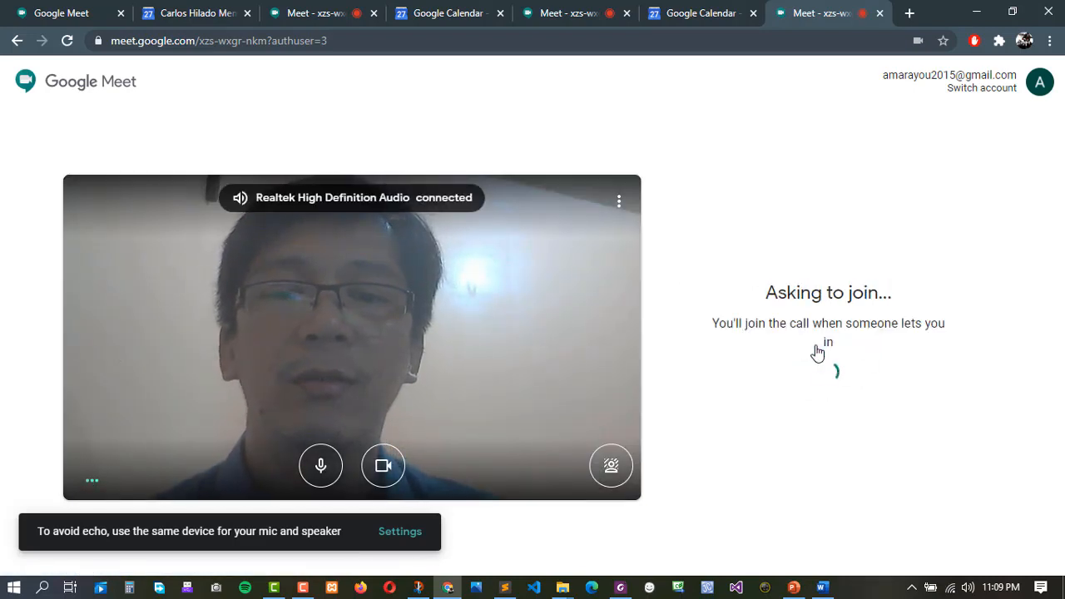
{"action": "left_click", "coordinate": [321, 466]}
{"action": "left_click", "coordinate": [382, 470]}
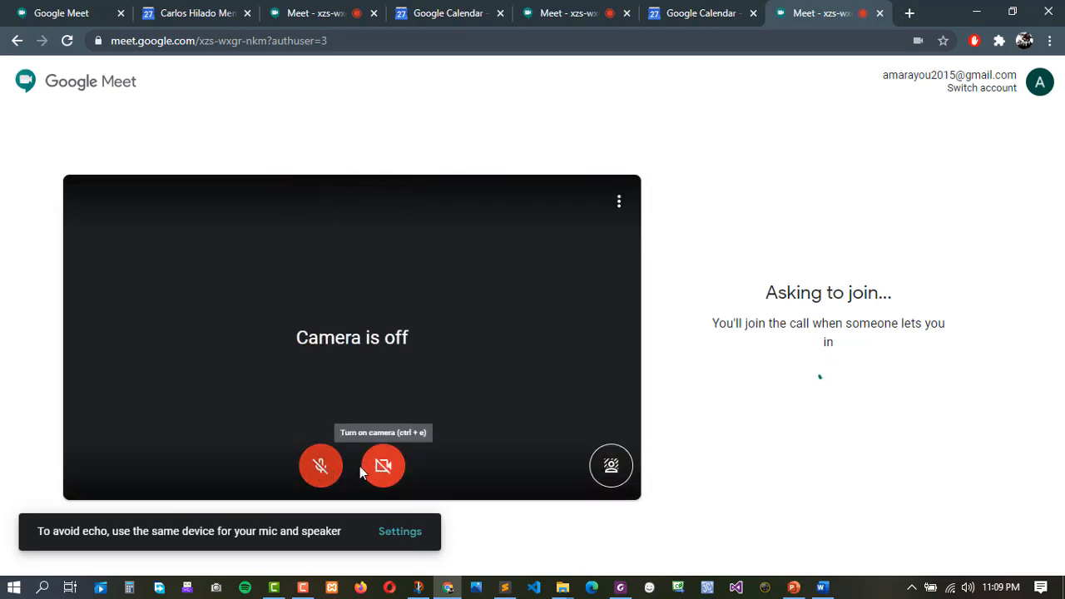
{"action": "left_click", "coordinate": [315, 15]}
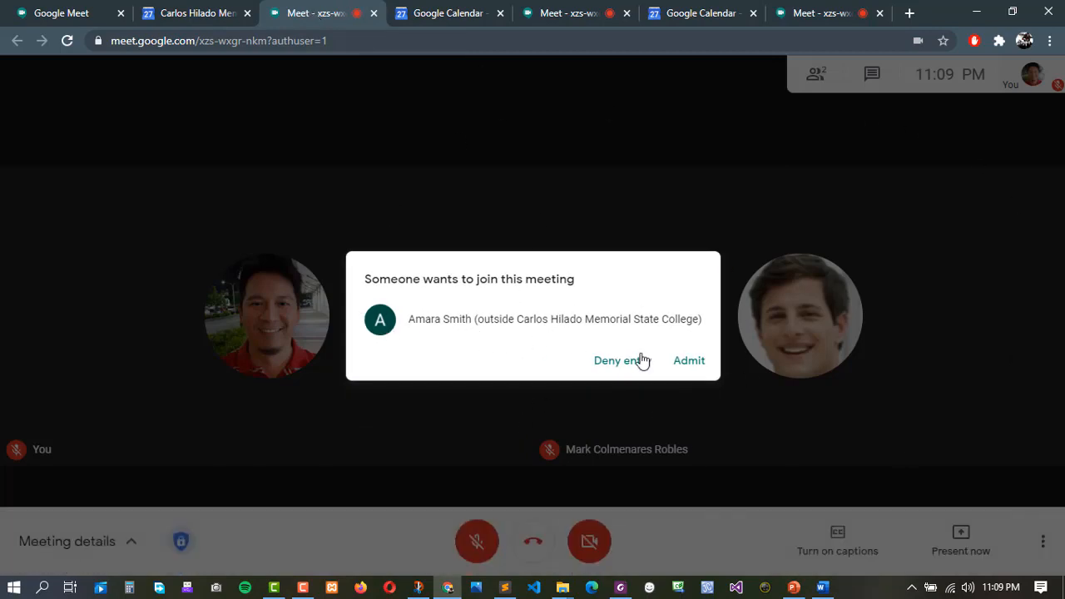
Admit the second student, check each account's call view, and show the joining info.
{"action": "left_click", "coordinate": [691, 363]}
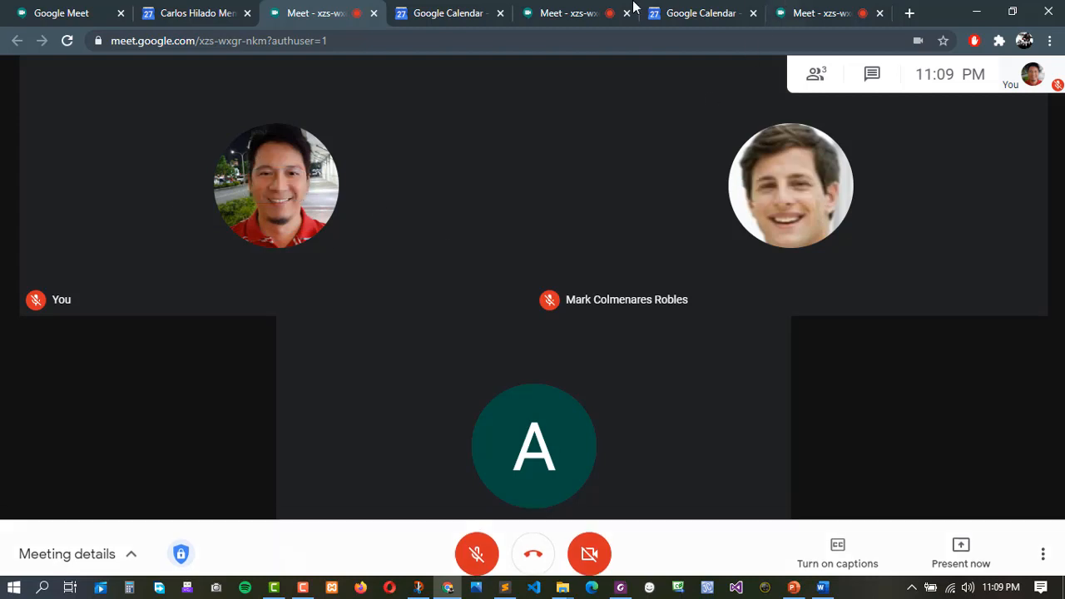
{"action": "left_click", "coordinate": [589, 10]}
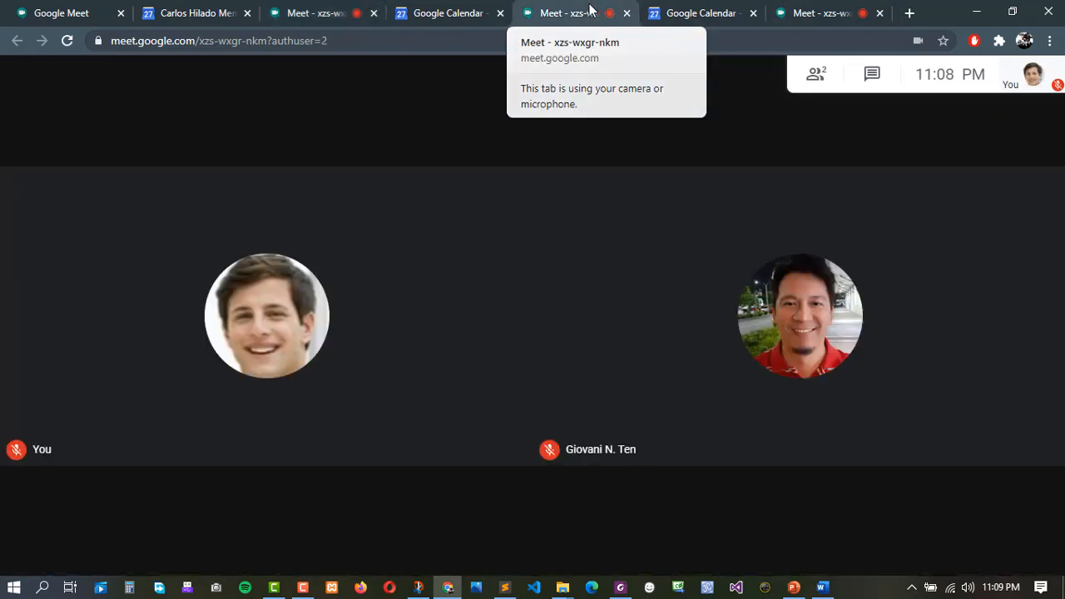
{"action": "left_click", "coordinate": [820, 15]}
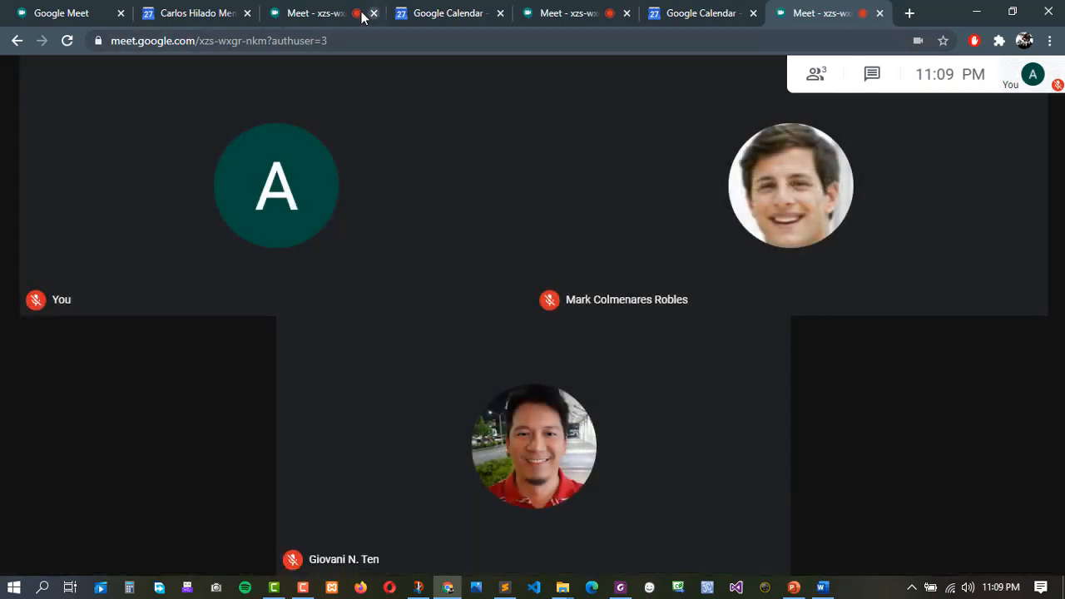
{"action": "left_click", "coordinate": [316, 12]}
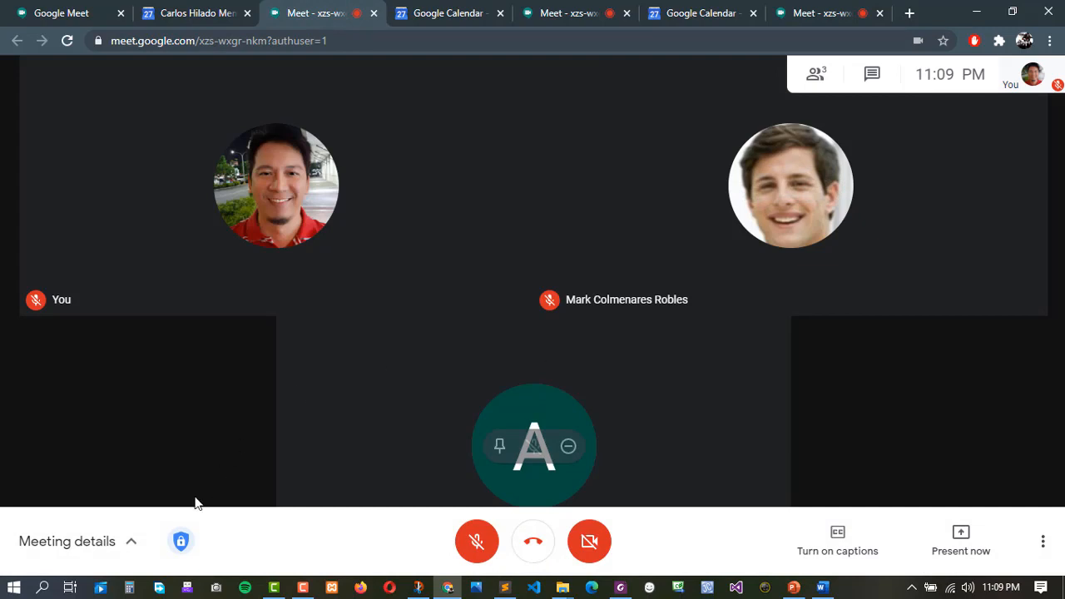
{"action": "left_click", "coordinate": [131, 543]}
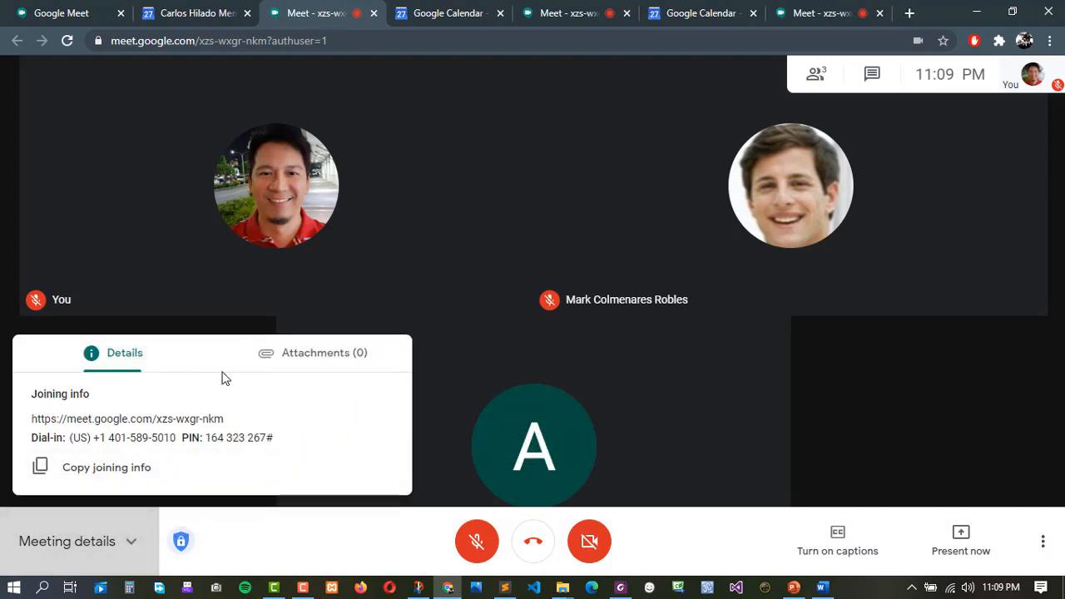
Hide the joining info and review the host meeting safety settings.
{"action": "left_click", "coordinate": [254, 550]}
{"action": "left_click", "coordinate": [181, 542]}
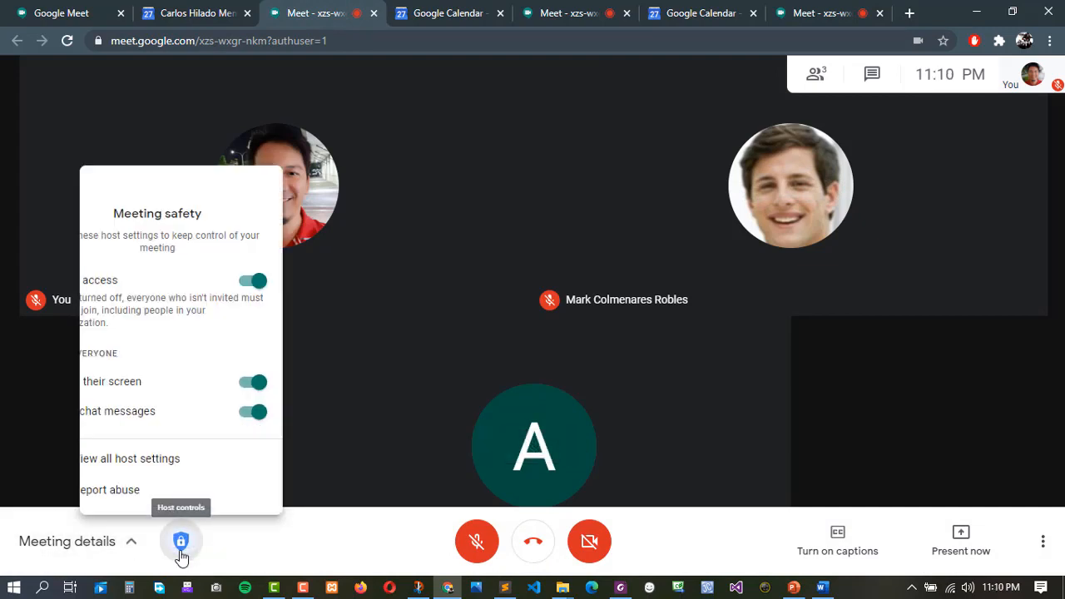
{"action": "left_click", "coordinate": [255, 544]}
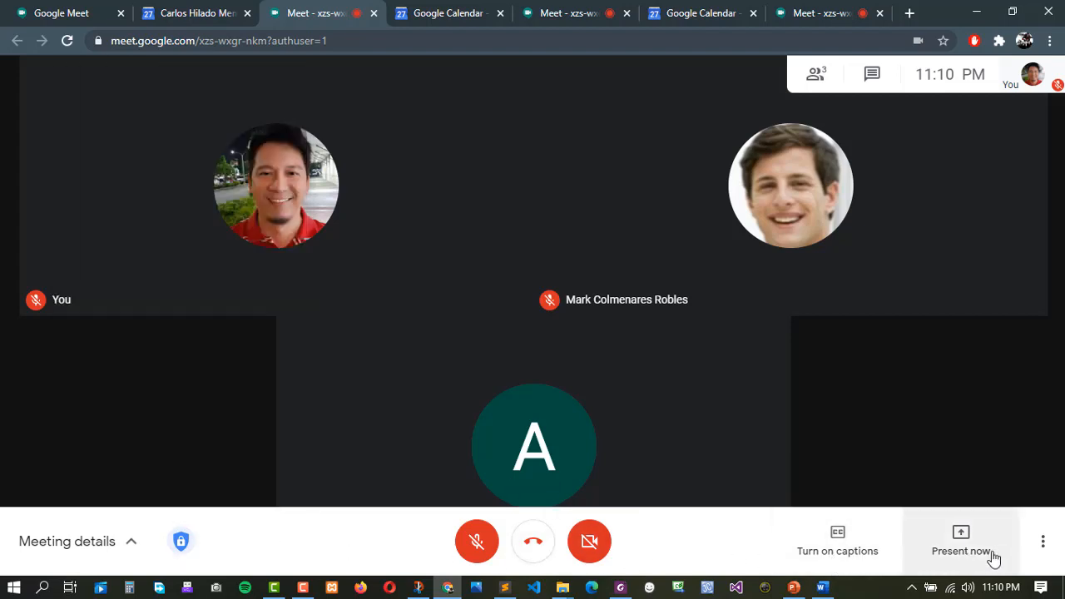
In the second account's call, toggle the joining info and open More options.
{"action": "left_click", "coordinate": [588, 20]}
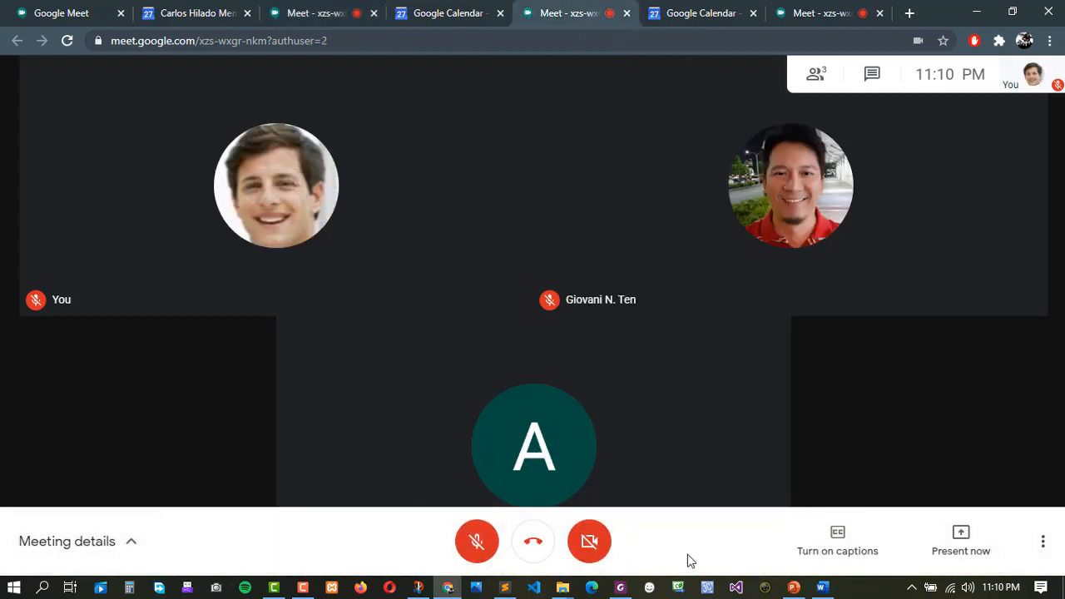
{"action": "left_click", "coordinate": [63, 549]}
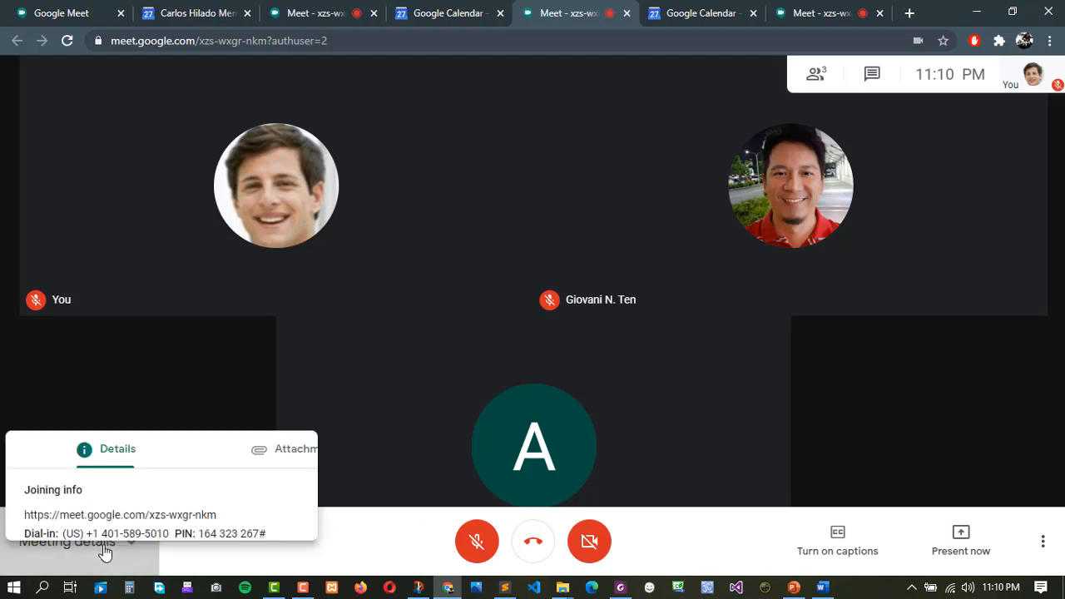
{"action": "left_click", "coordinate": [225, 556]}
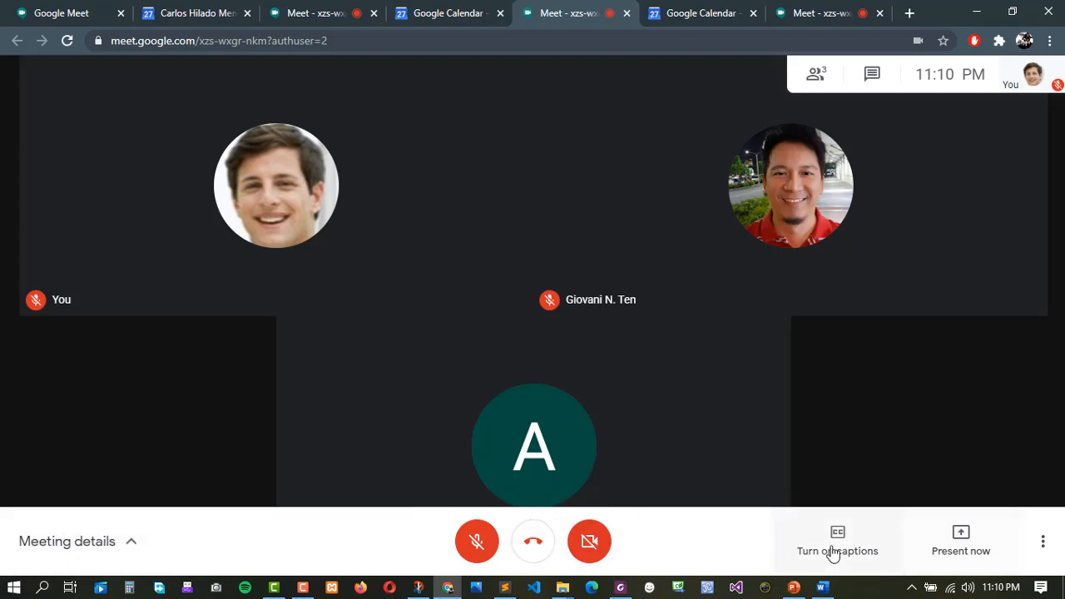
{"action": "left_click", "coordinate": [1043, 546]}
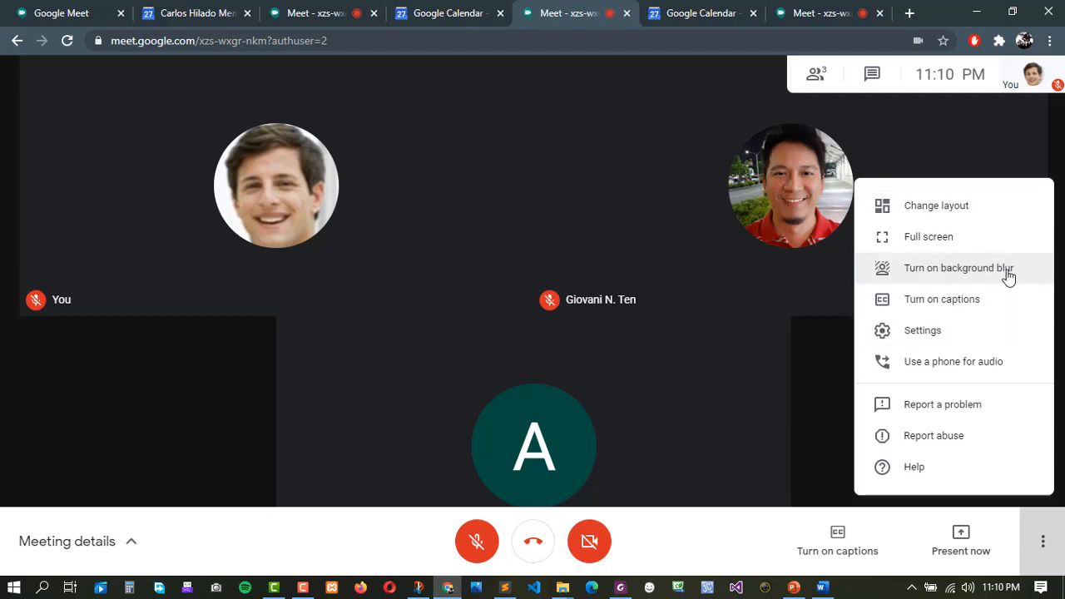
Open and close the More options menu in the third account's call, then in the host's call.
{"action": "left_click", "coordinate": [825, 358]}
{"action": "left_click", "coordinate": [833, 12]}
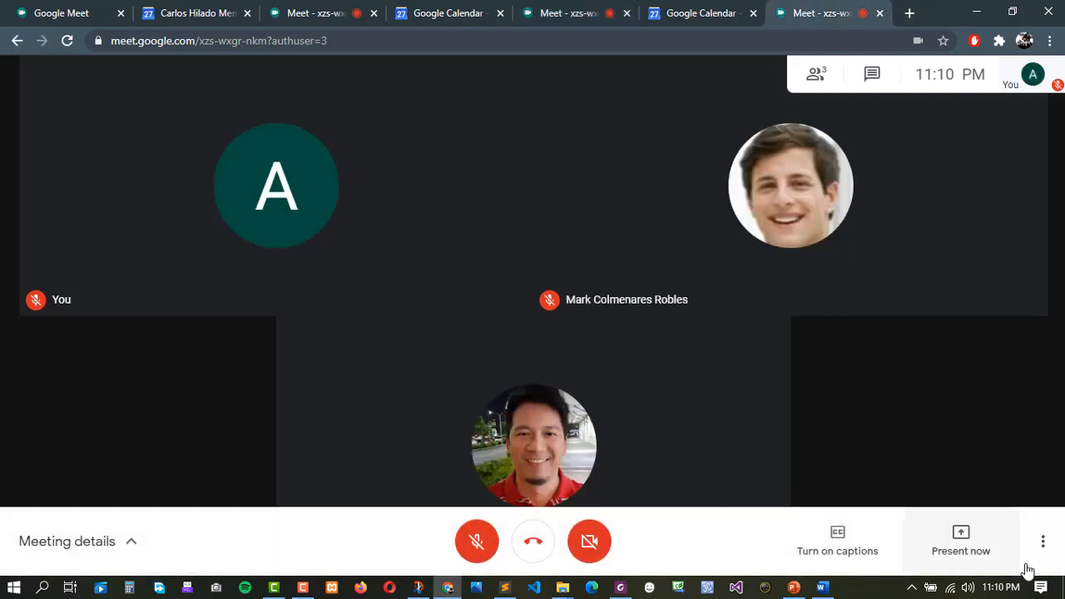
{"action": "left_click", "coordinate": [1044, 542]}
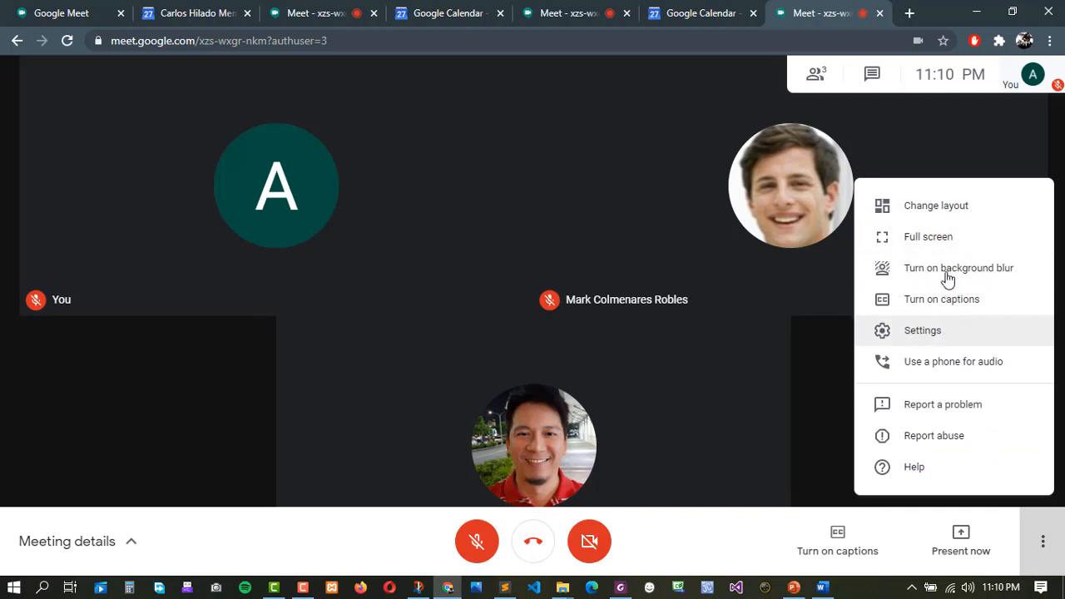
{"action": "left_click", "coordinate": [824, 333]}
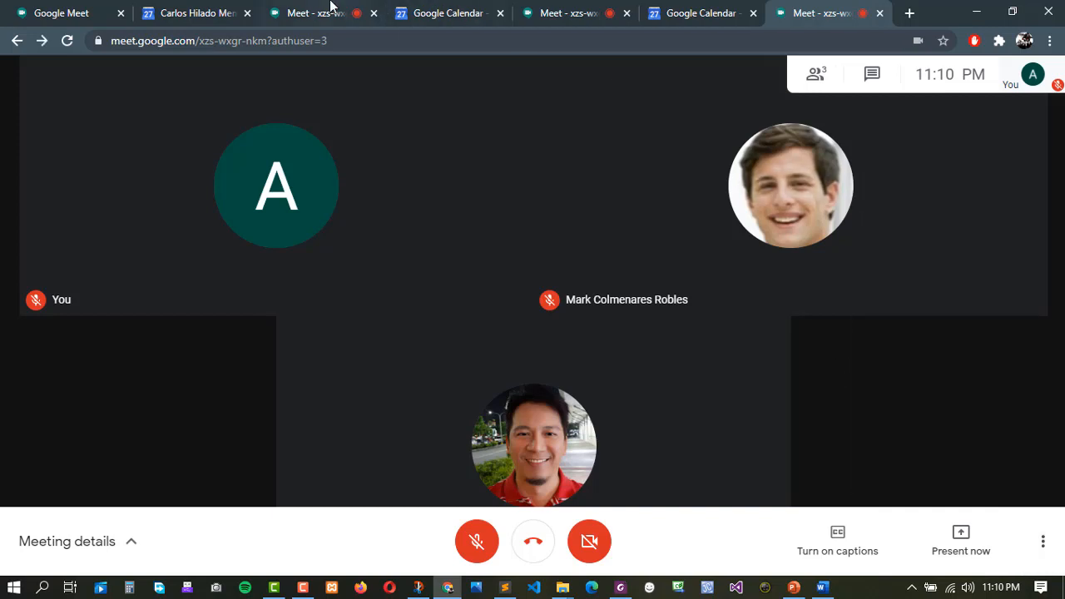
{"action": "left_click", "coordinate": [329, 10]}
{"action": "left_click", "coordinate": [1044, 543]}
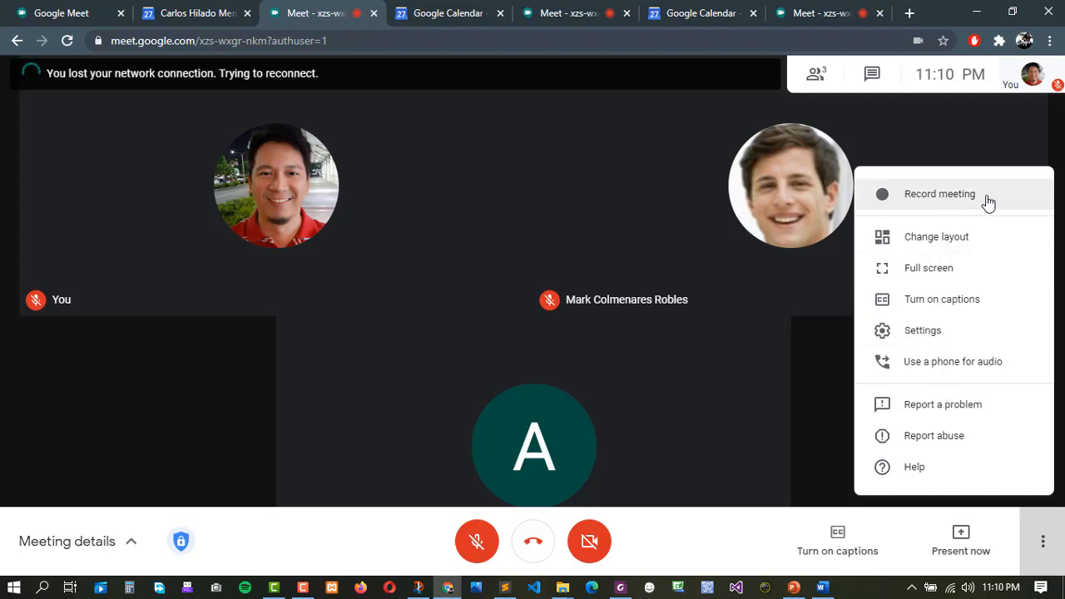
{"action": "left_click", "coordinate": [818, 383]}
Open and close the More options menu in the second account's call, then in the third account's call.
{"action": "left_click", "coordinate": [594, 21]}
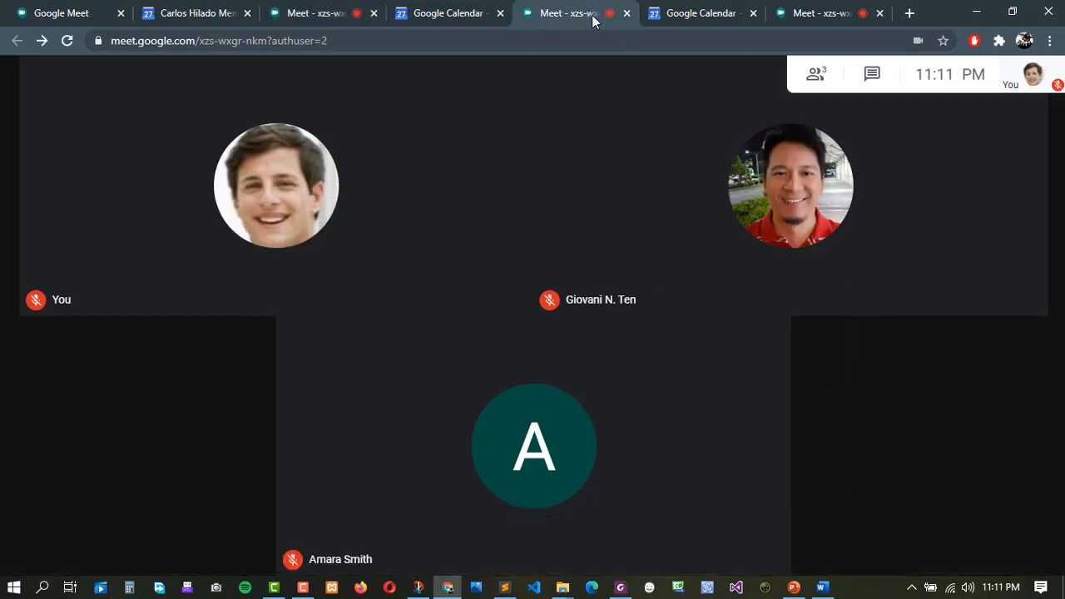
{"action": "left_click", "coordinate": [1043, 541]}
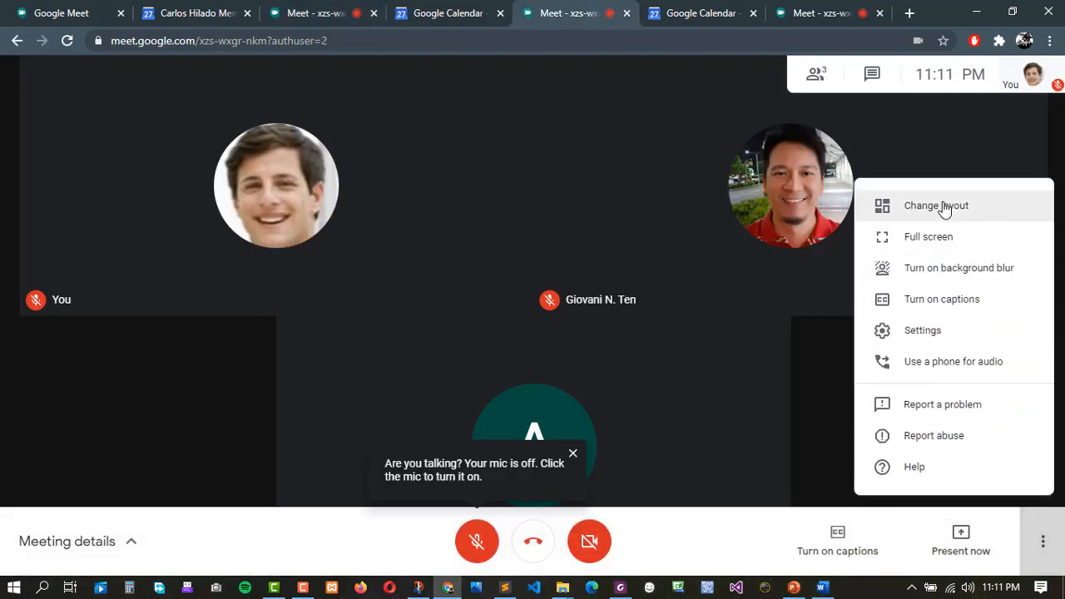
{"action": "left_click", "coordinate": [841, 345]}
{"action": "left_click", "coordinate": [822, 13]}
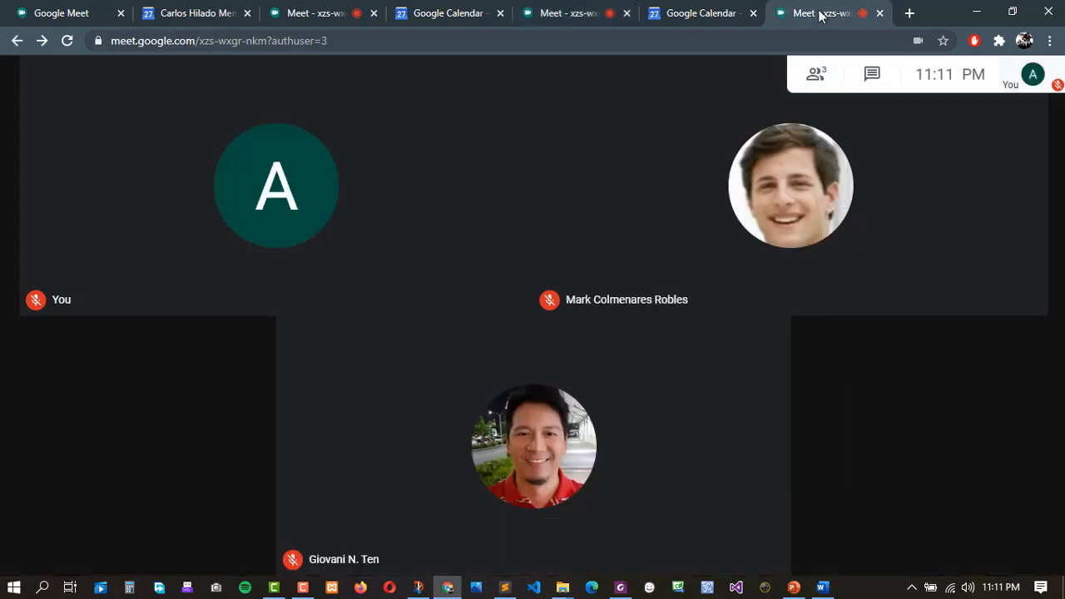
{"action": "left_click", "coordinate": [1043, 542]}
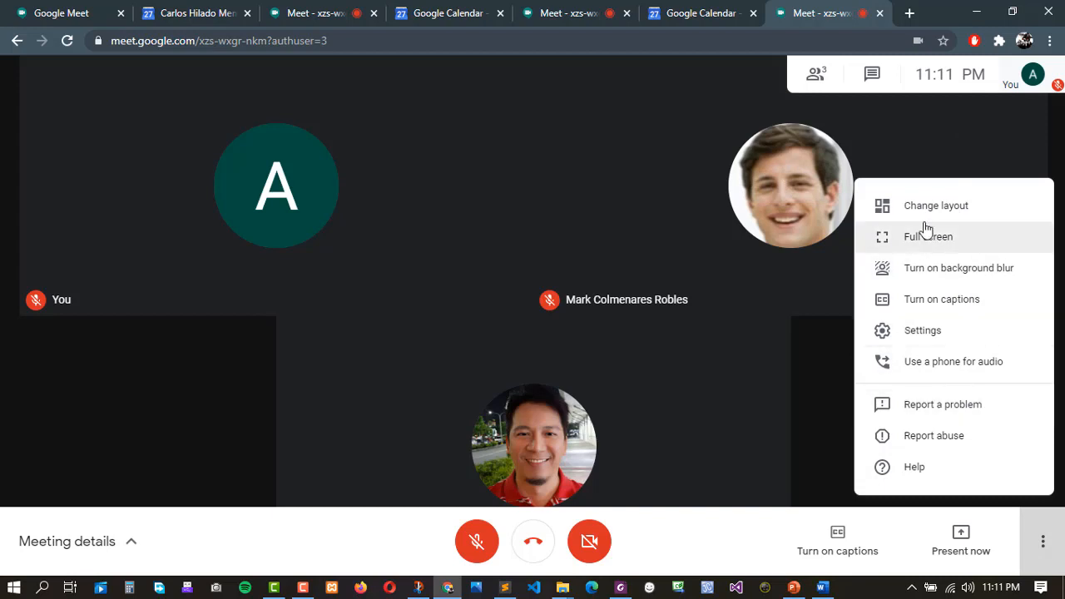
{"action": "left_click", "coordinate": [808, 373]}
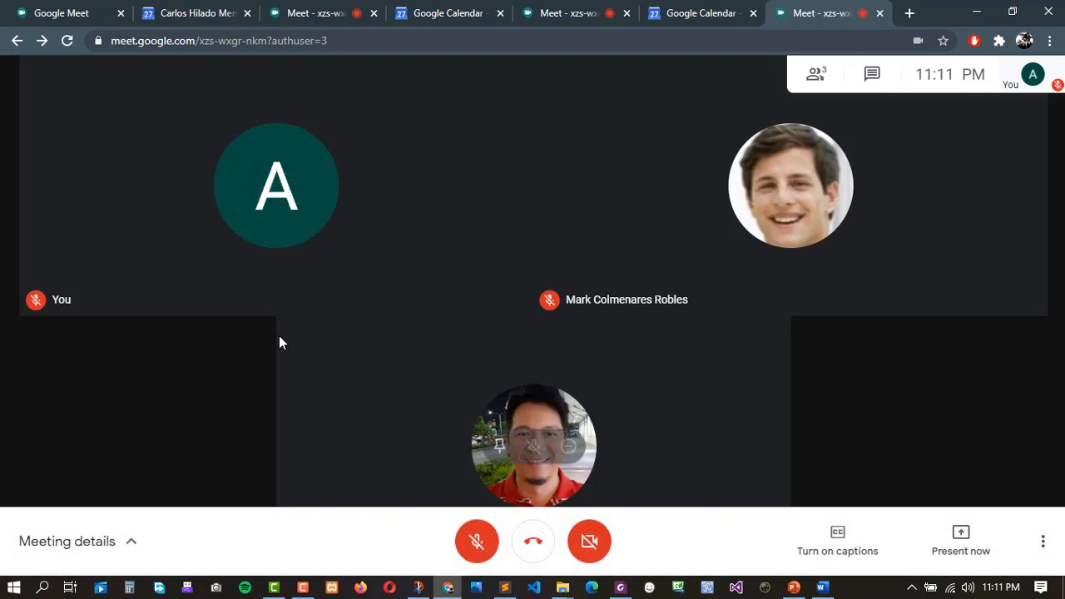
Switch back to Google Calendar's Class meeting event, Monday Sep 28, 9:00am–12:00pm, with its Meet link.
{"action": "left_click", "coordinate": [206, 11]}
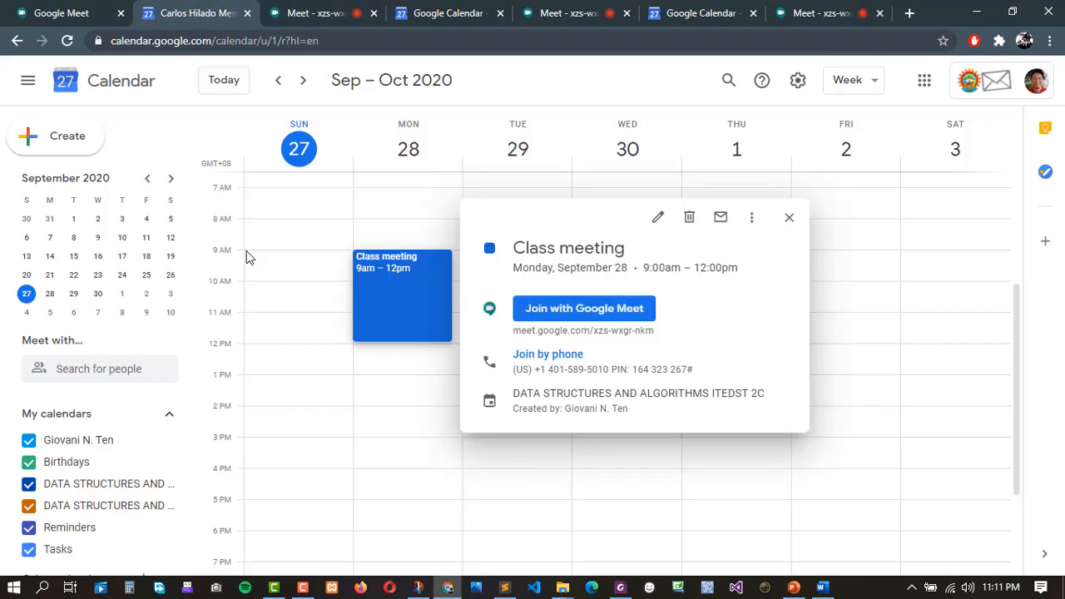